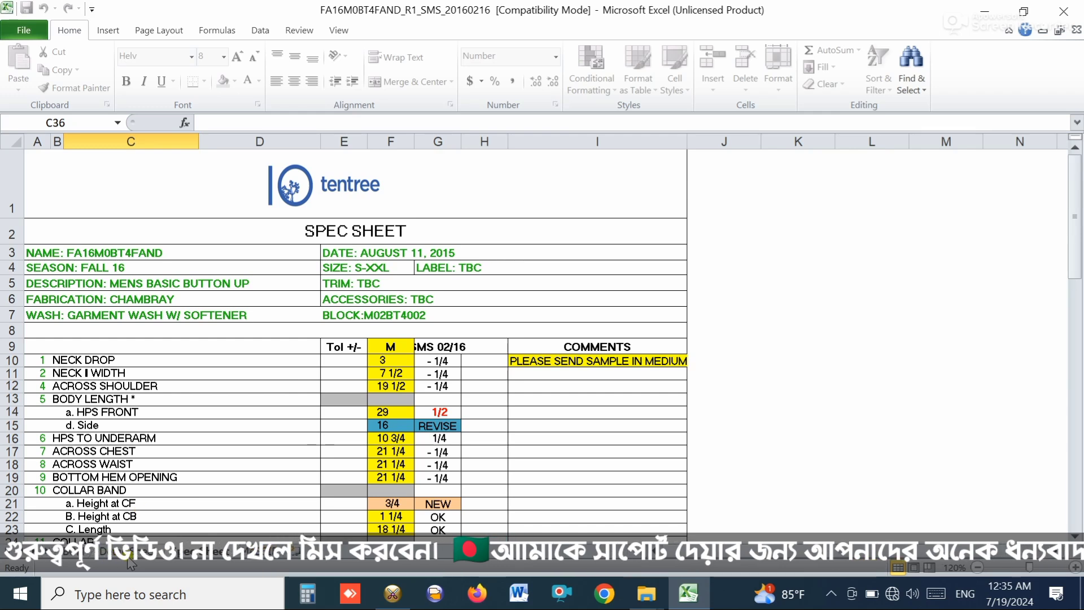
Review the MASSIF size chart alongside the workbook's other specification sheets.
click(253, 556)
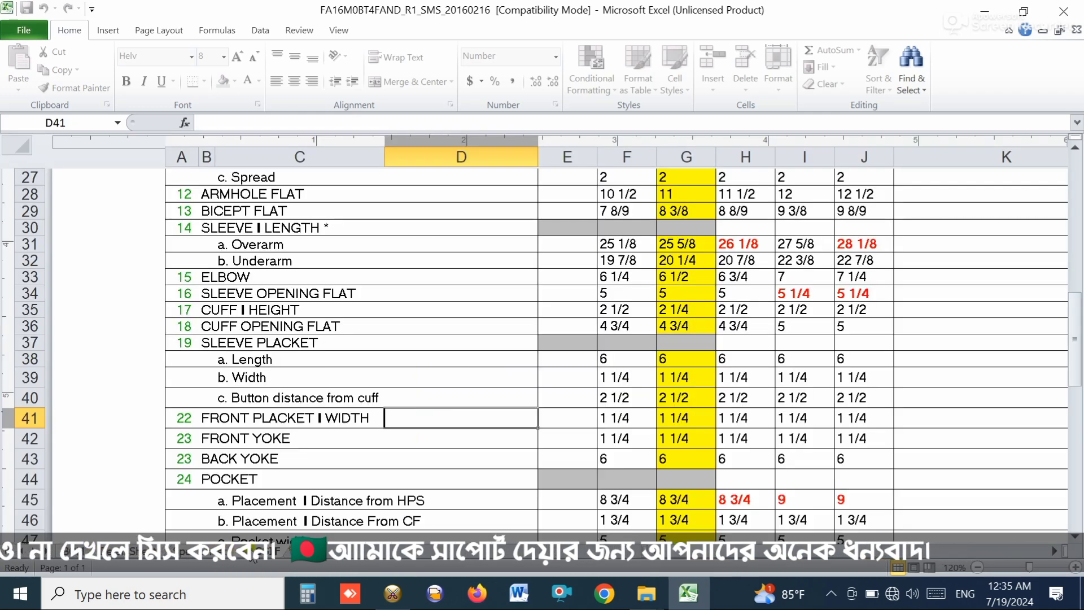
click(101, 559)
click(148, 556)
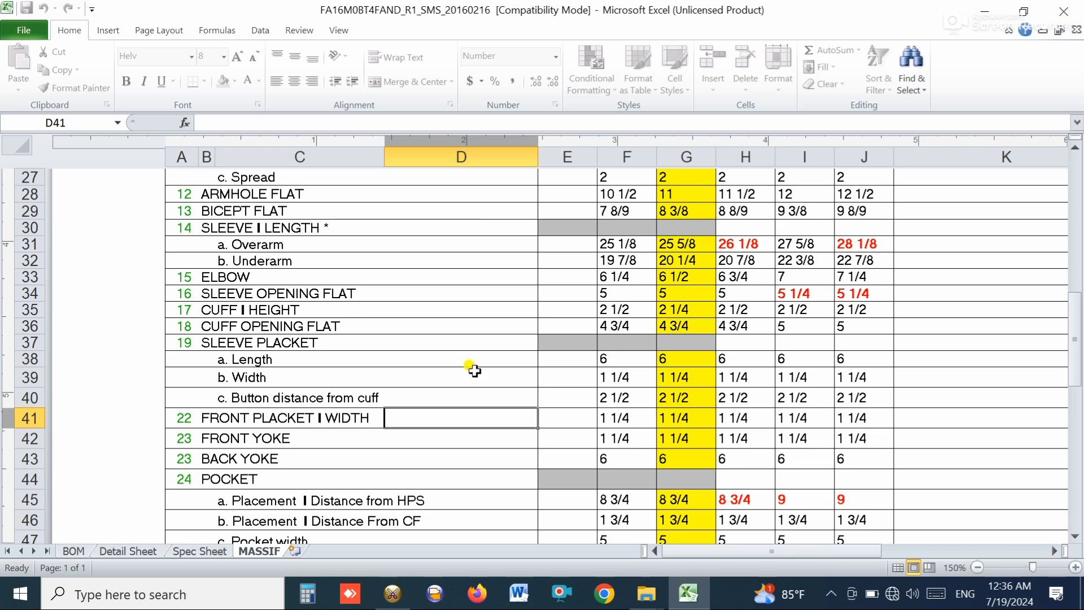
Switch to Optitex PDS and set the working unit to Inches in the preferences.
click(411, 593)
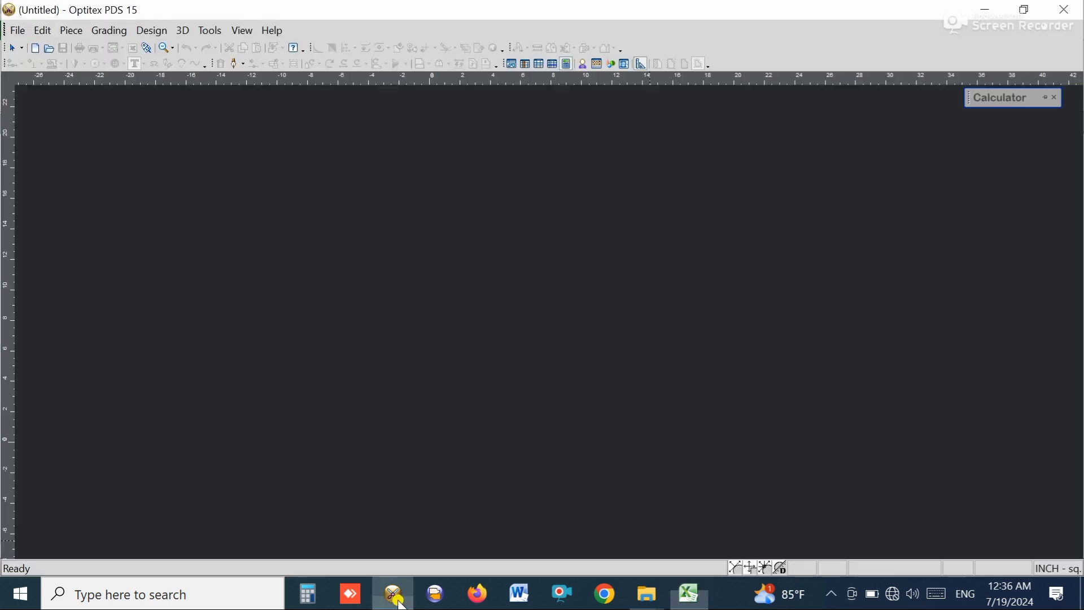
click(216, 31)
click(249, 220)
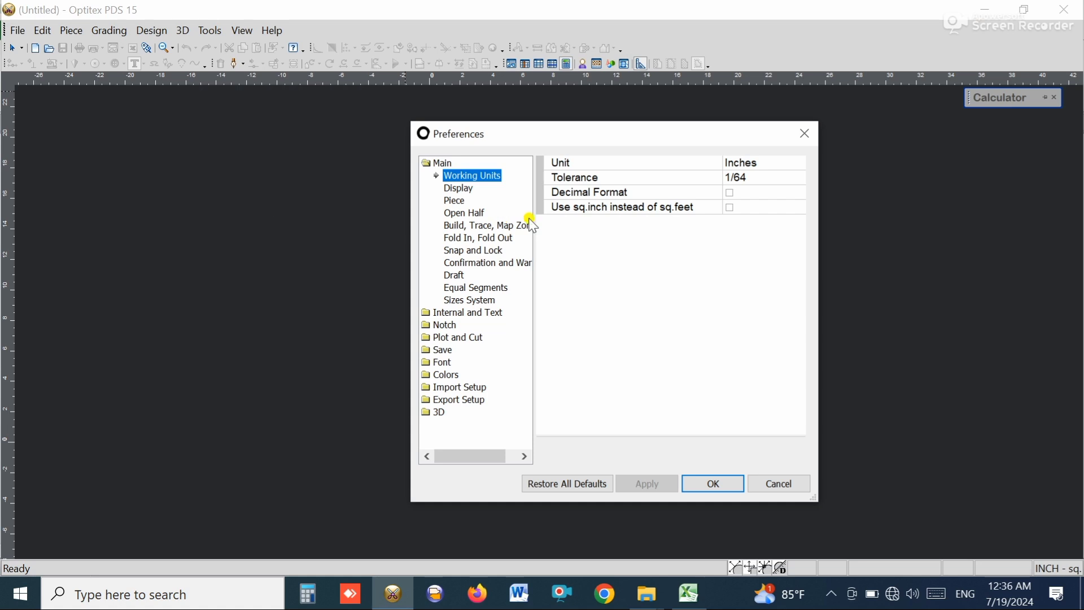
click(741, 167)
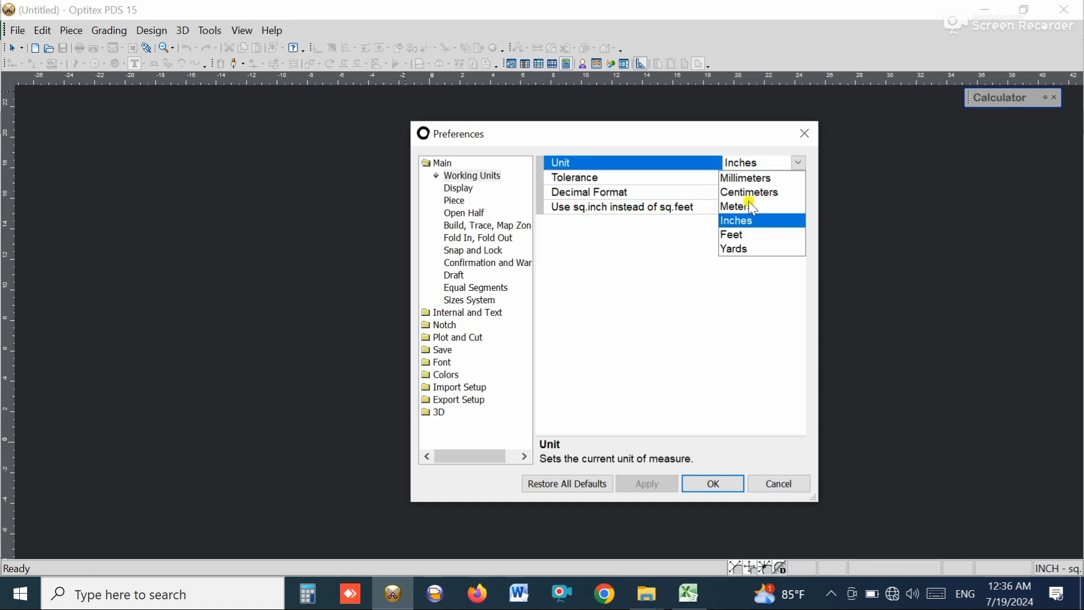
click(747, 225)
click(693, 483)
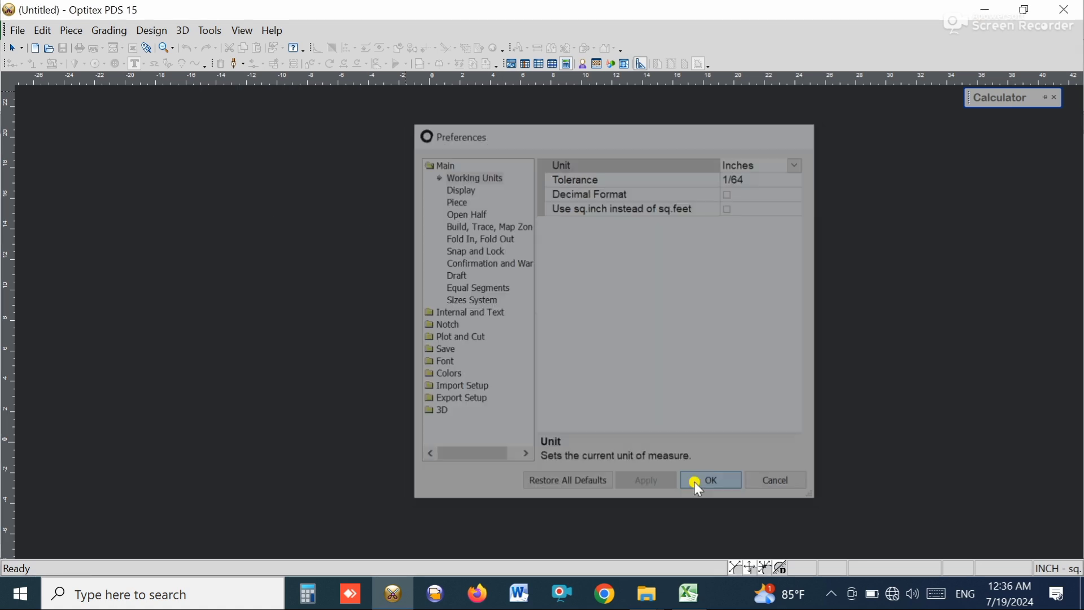
Return to the Excel workbook and check the HPS front body length in the MASSIF chart and the measurements in the Spec Sheet.
click(688, 593)
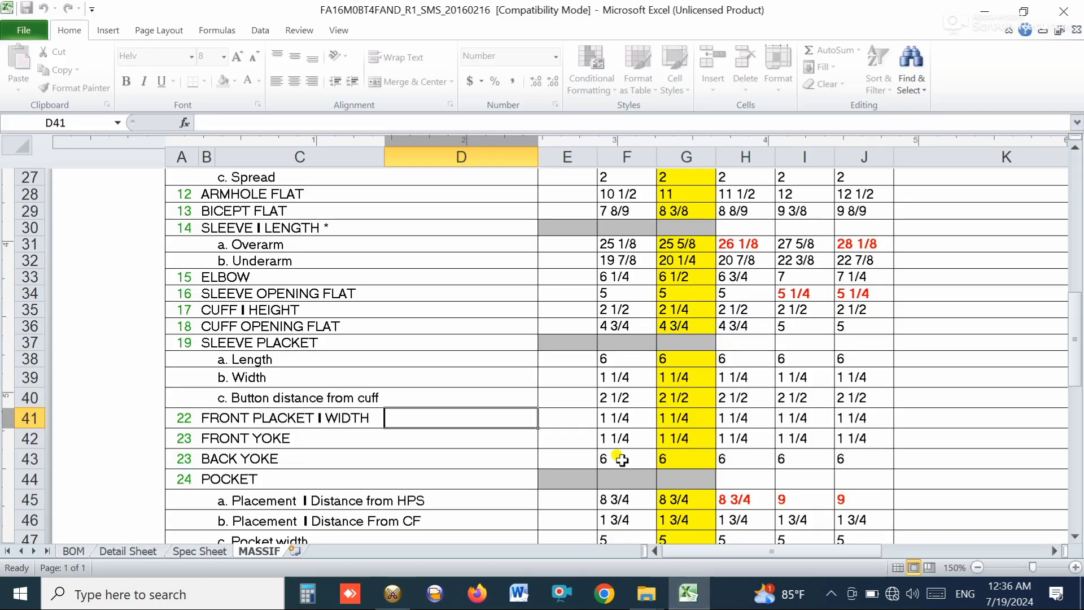
scroll(404, 305, up, 5)
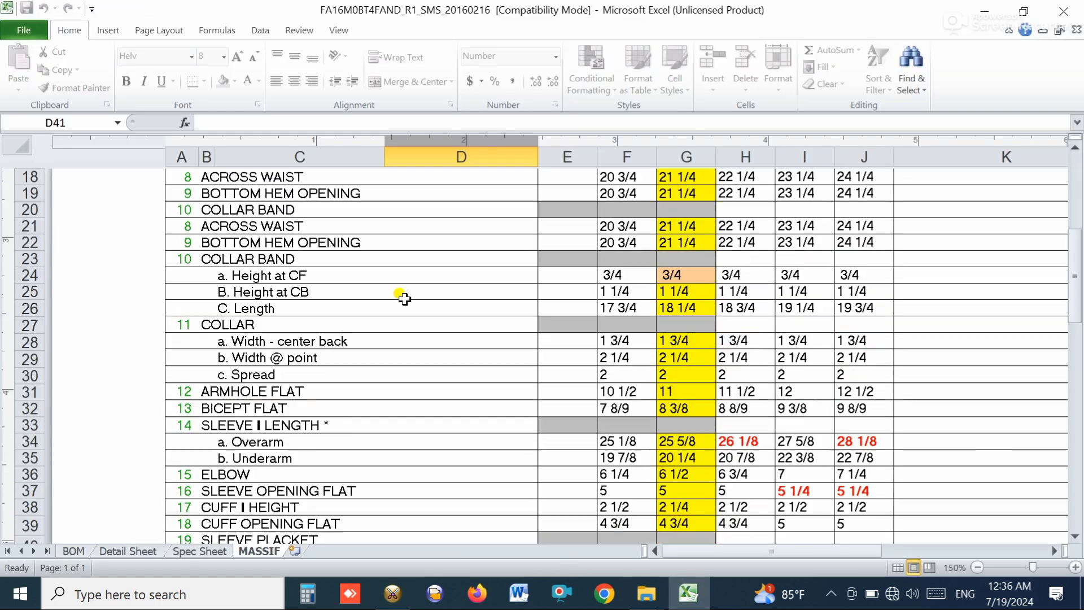
scroll(404, 299, up, 1)
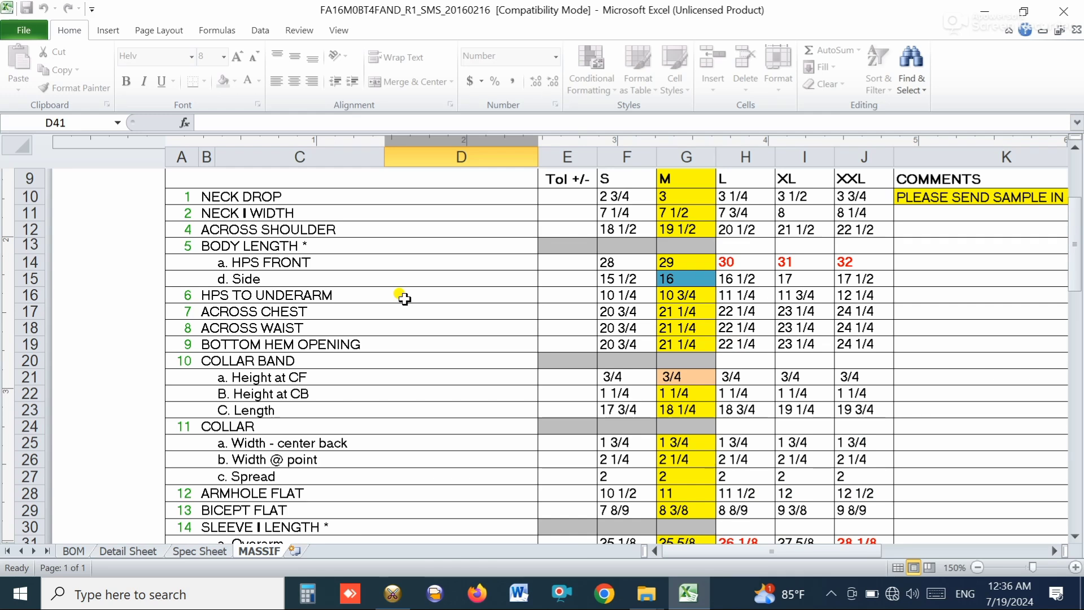
scroll(404, 299, up, 1)
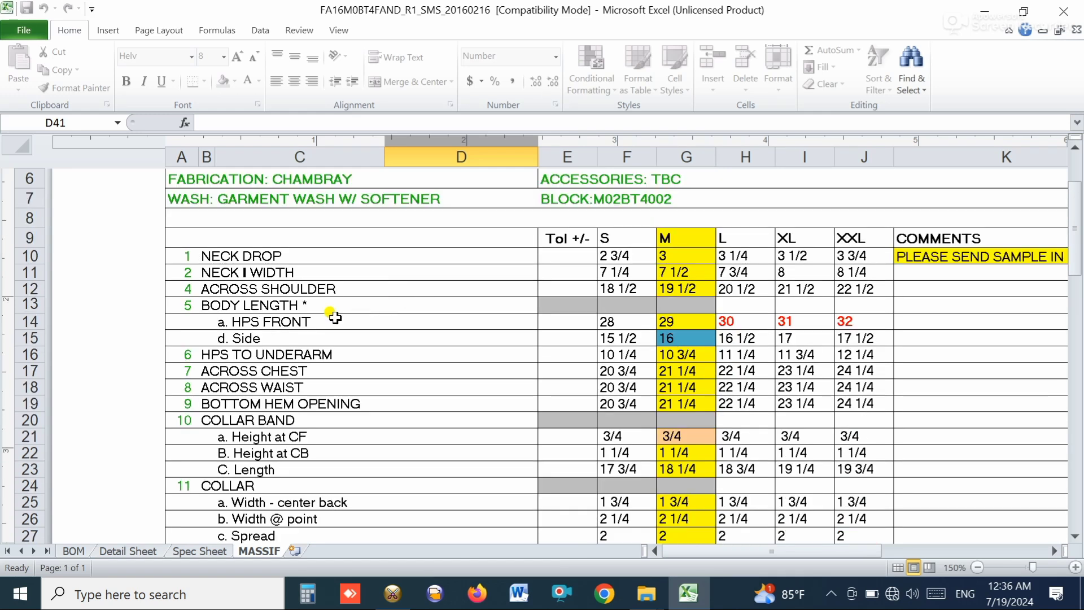
click(253, 322)
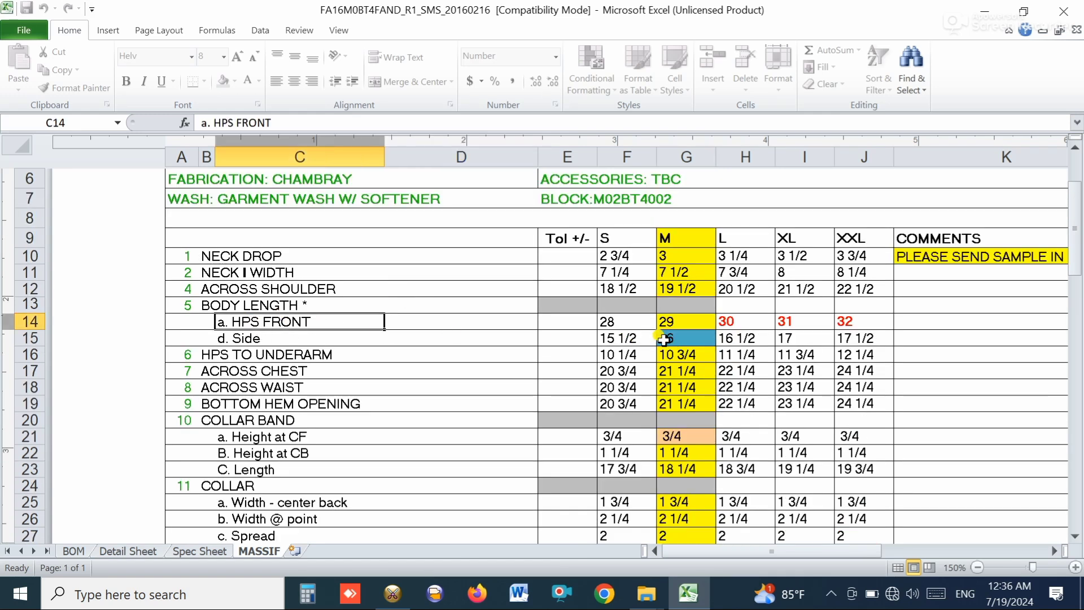
click(199, 551)
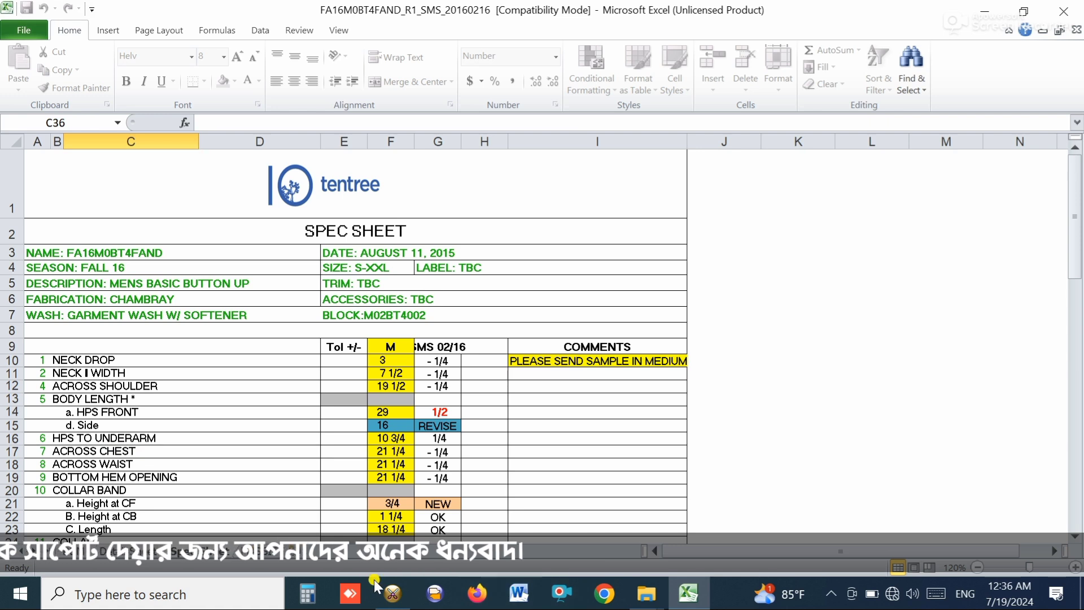
Open the Windows Calculator over Optitex PDS and divide the 21.25 chest measurement by 2.
click(392, 595)
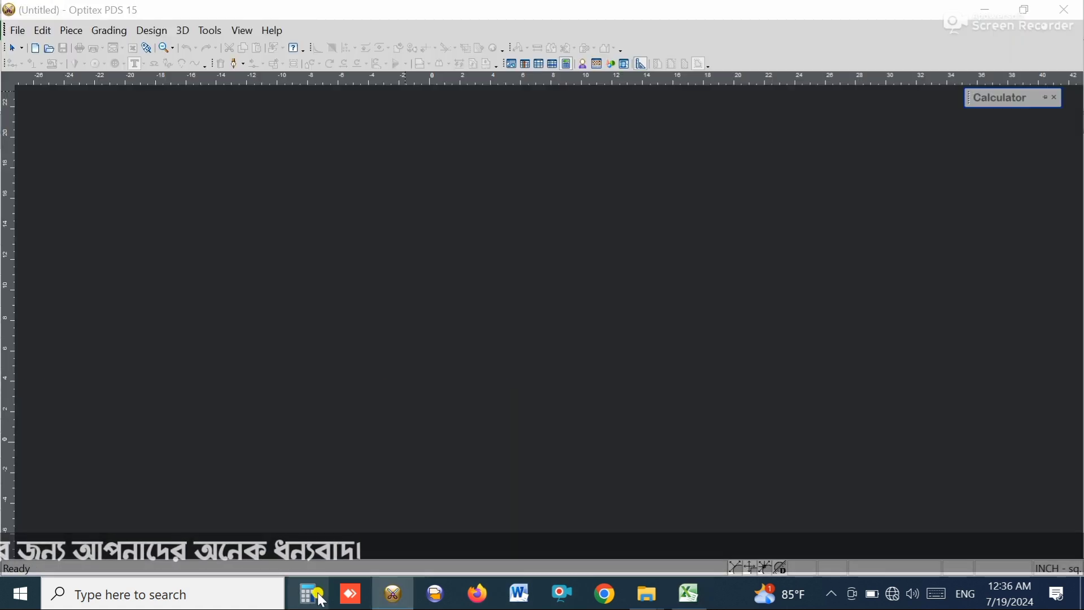
click(321, 598)
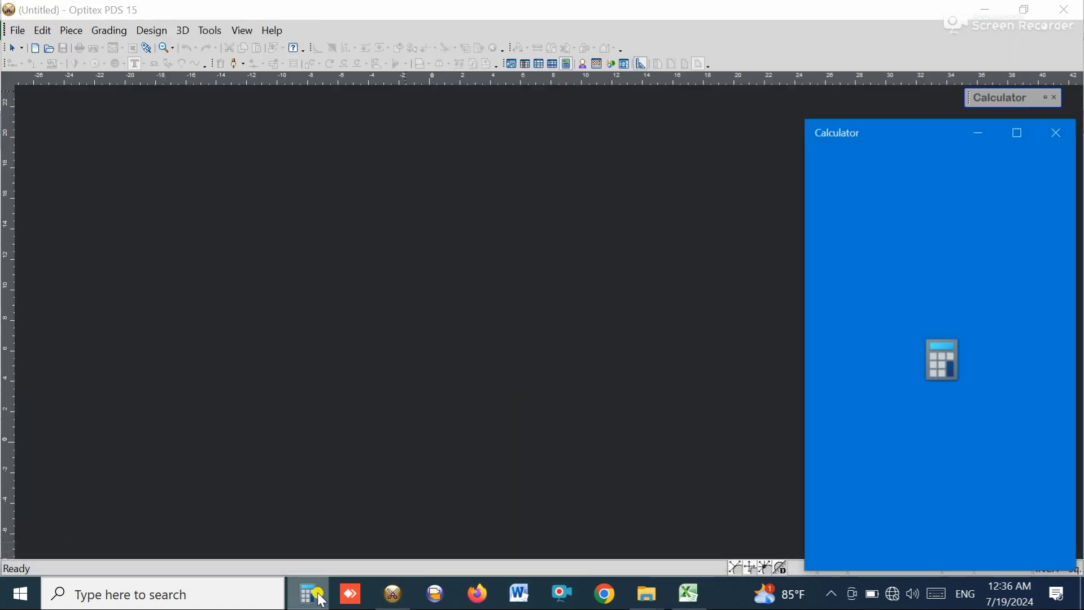
text(21)
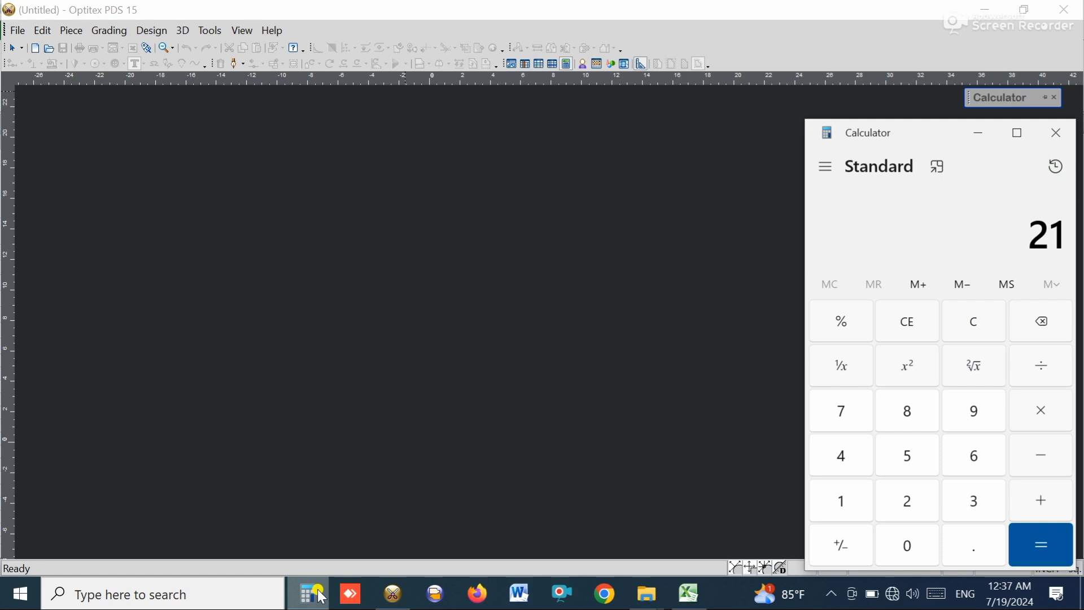
text(.)
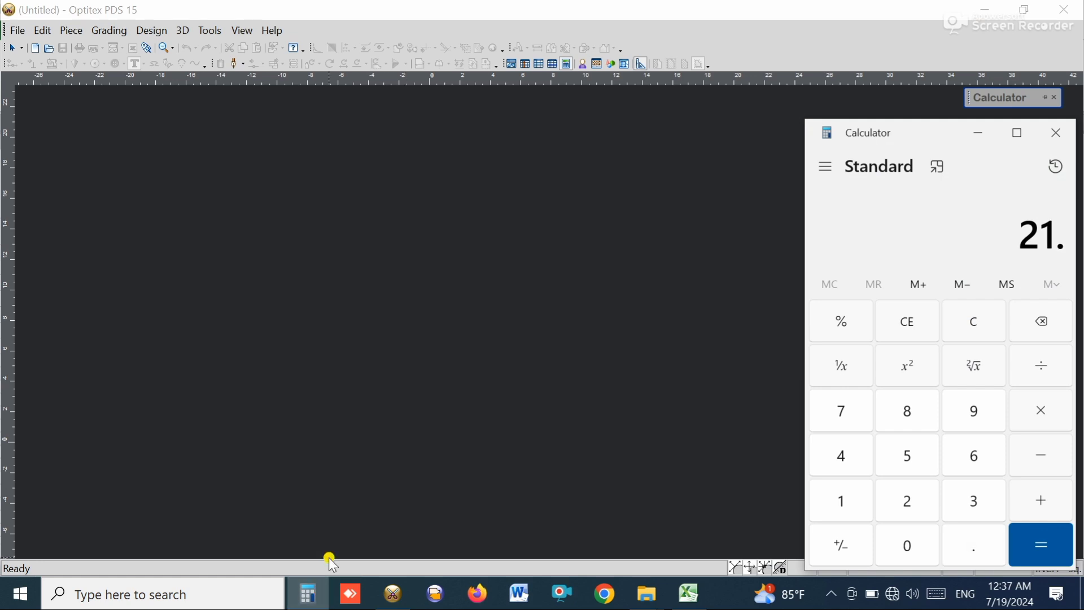
text(25)
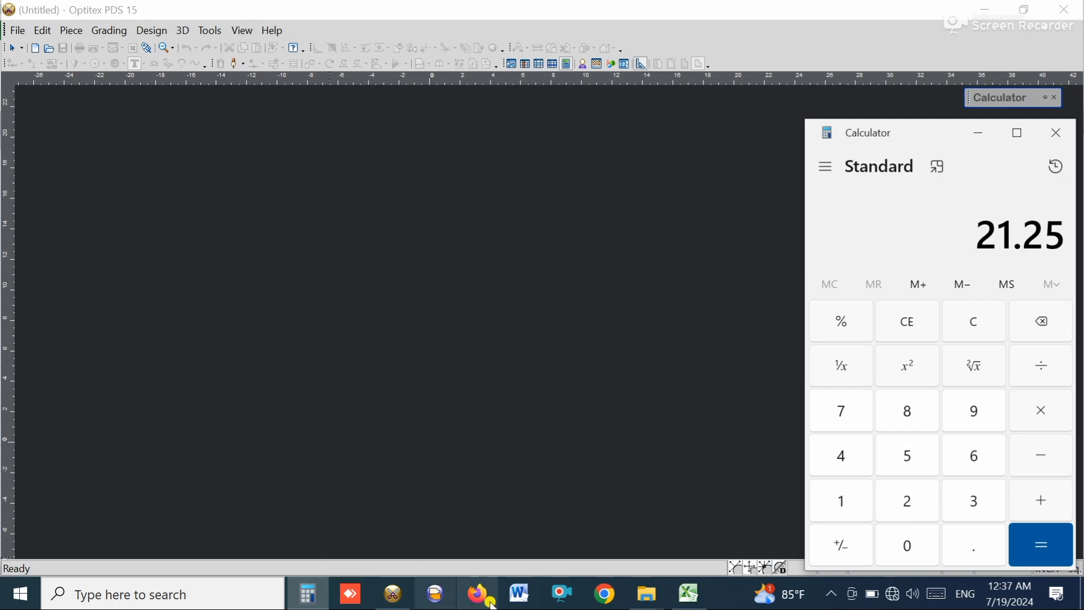
click(1044, 367)
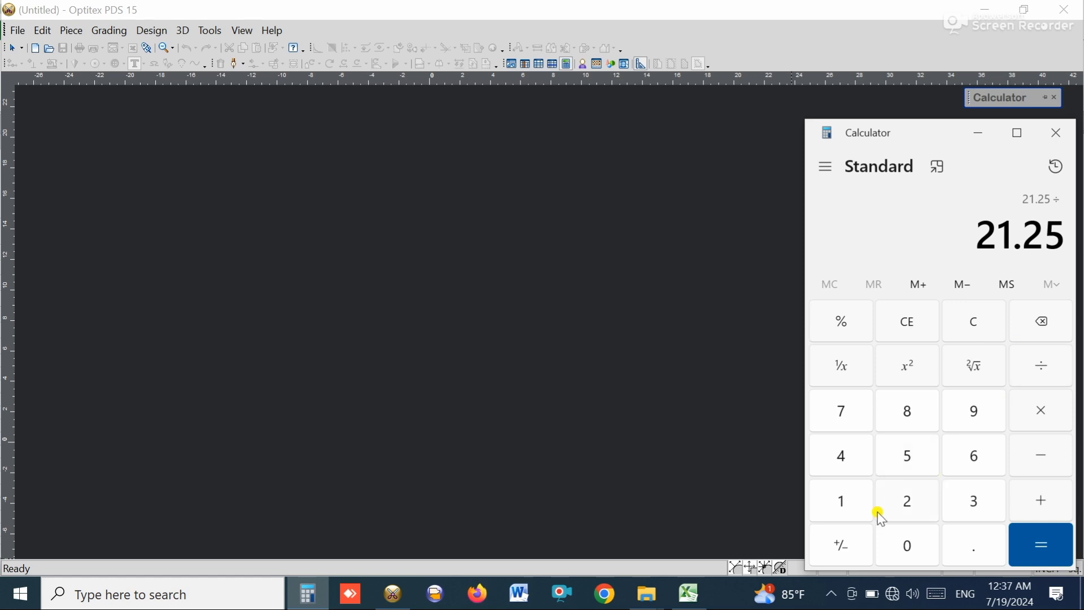
click(894, 504)
click(1040, 544)
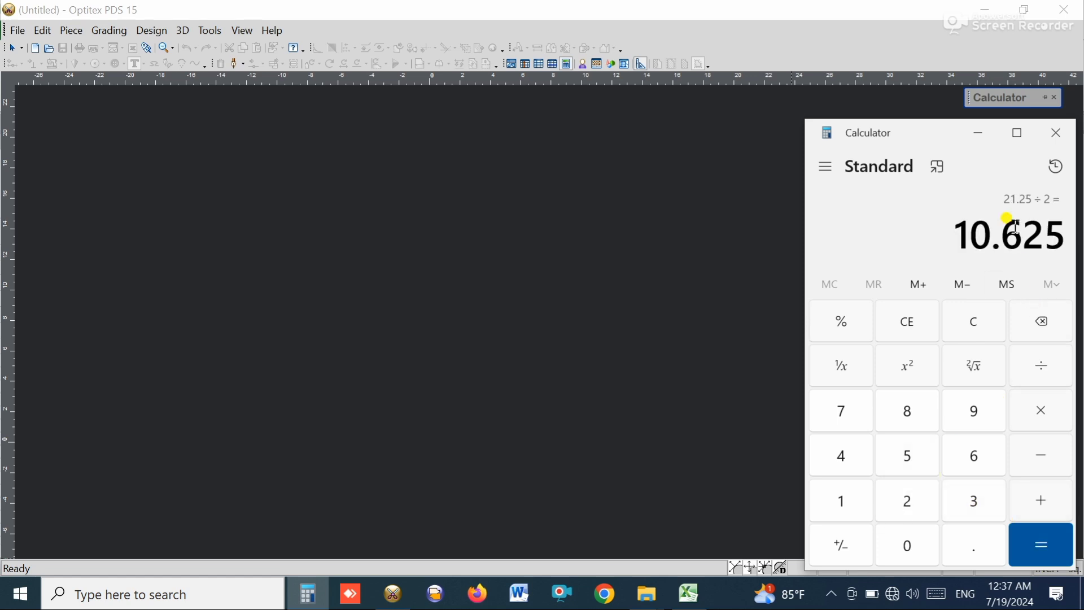
Create a rectangular piece with a length of 35 and a width of 15 inches.
right_click(473, 214)
click(503, 243)
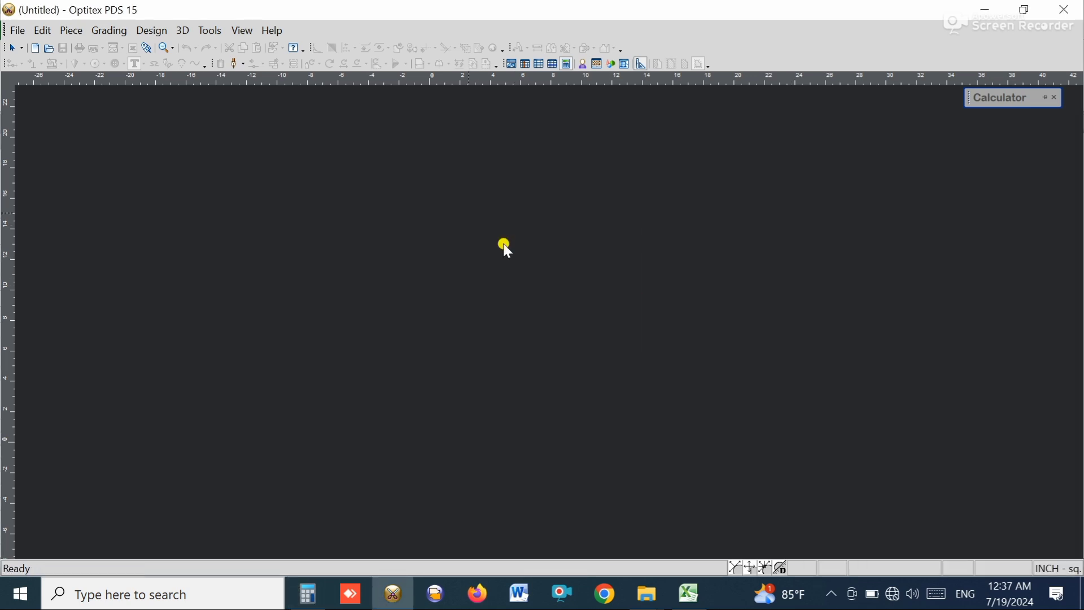
drag(230, 244, 159, 257)
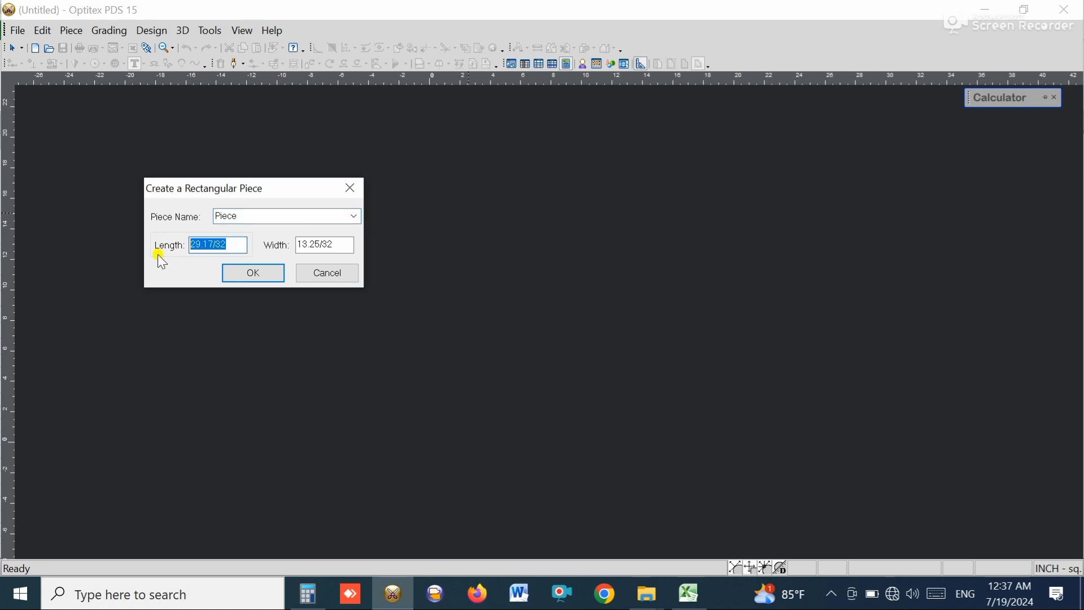
text(35)
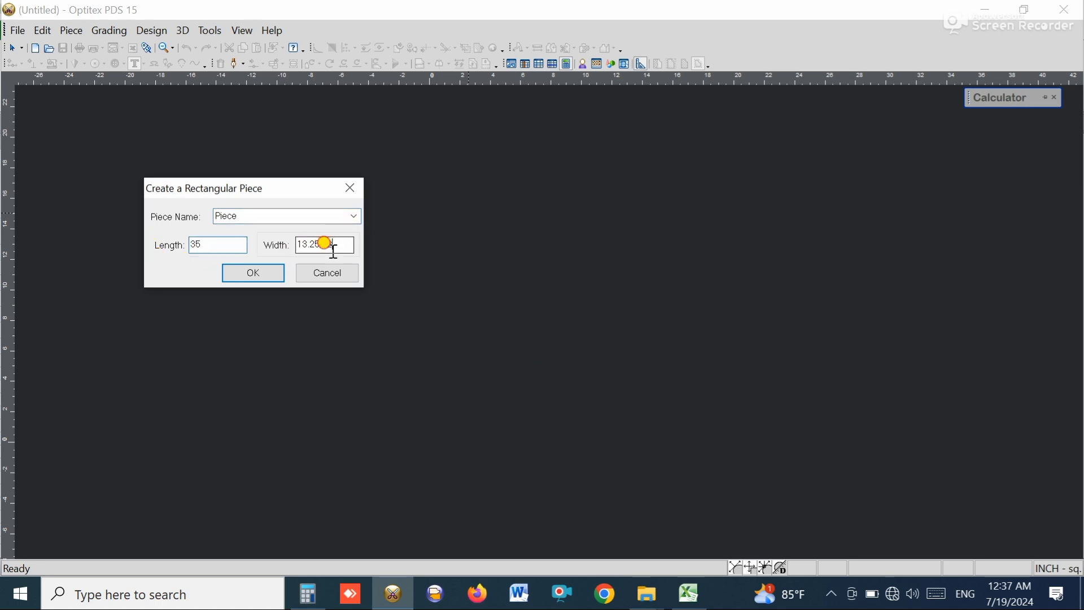
drag(333, 249, 261, 251)
text(15)
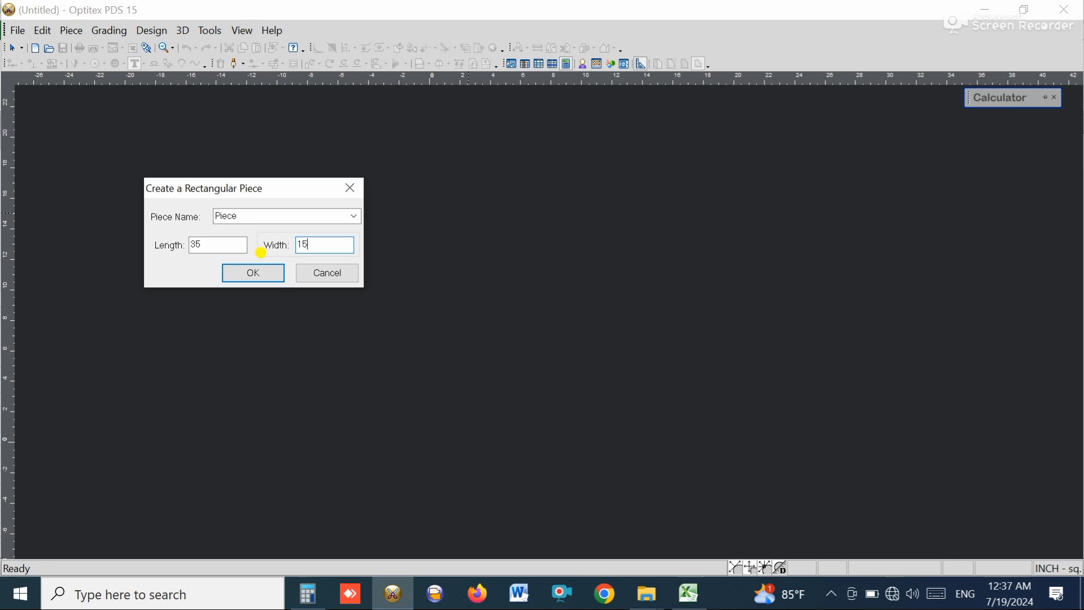
key(Return)
scroll(549, 322, down, 2)
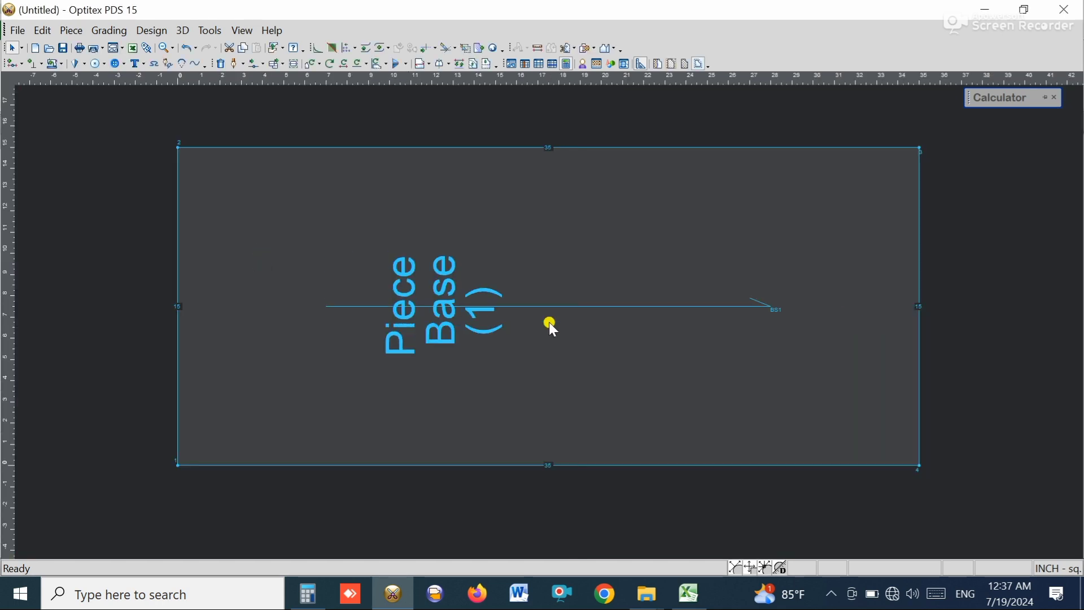
scroll(550, 326, down, 1)
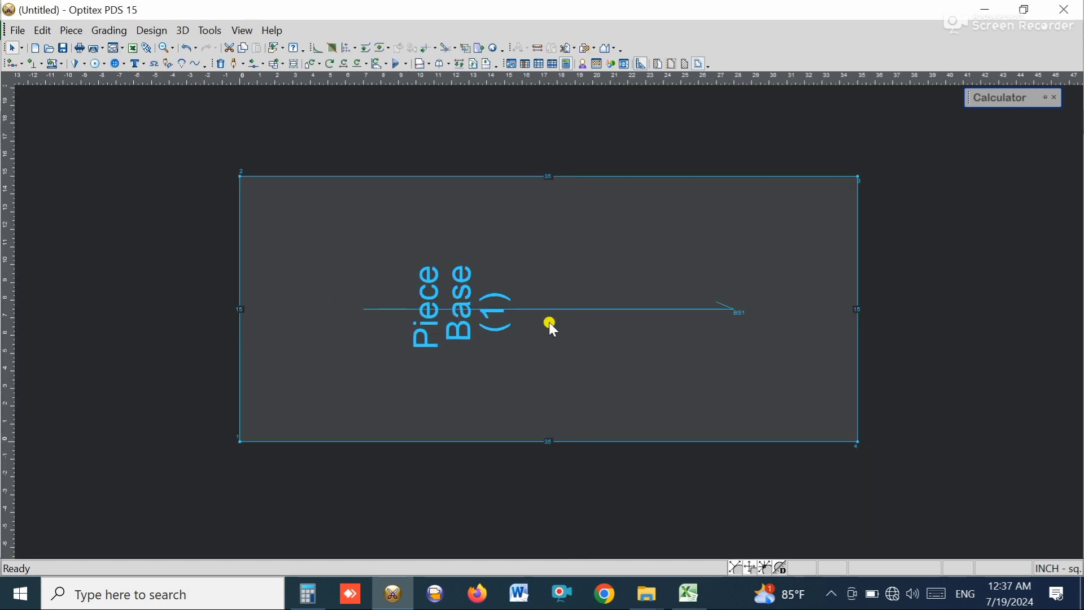
Save the file as SHIRT PATTERN in PDS format in the EROS-SIZE SPEC-150416 Long Pant folder.
click(63, 48)
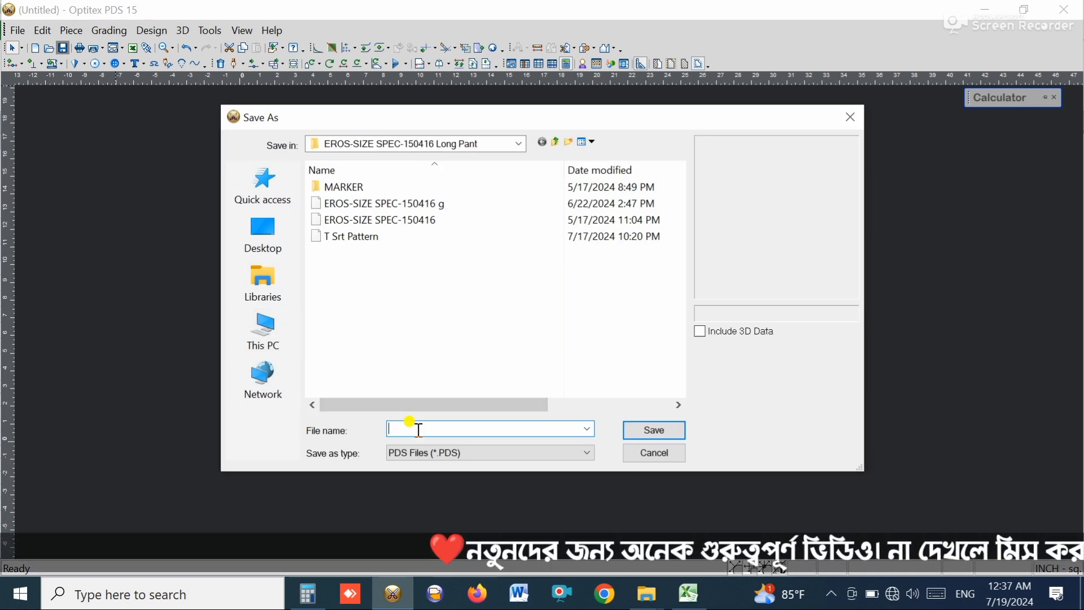
text(S)
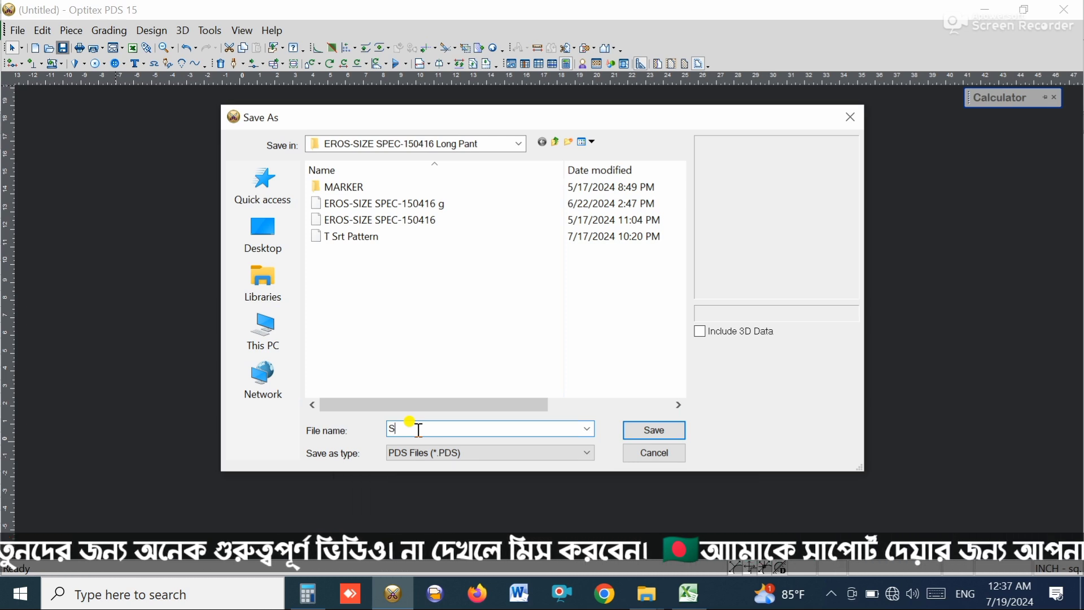
text(h)
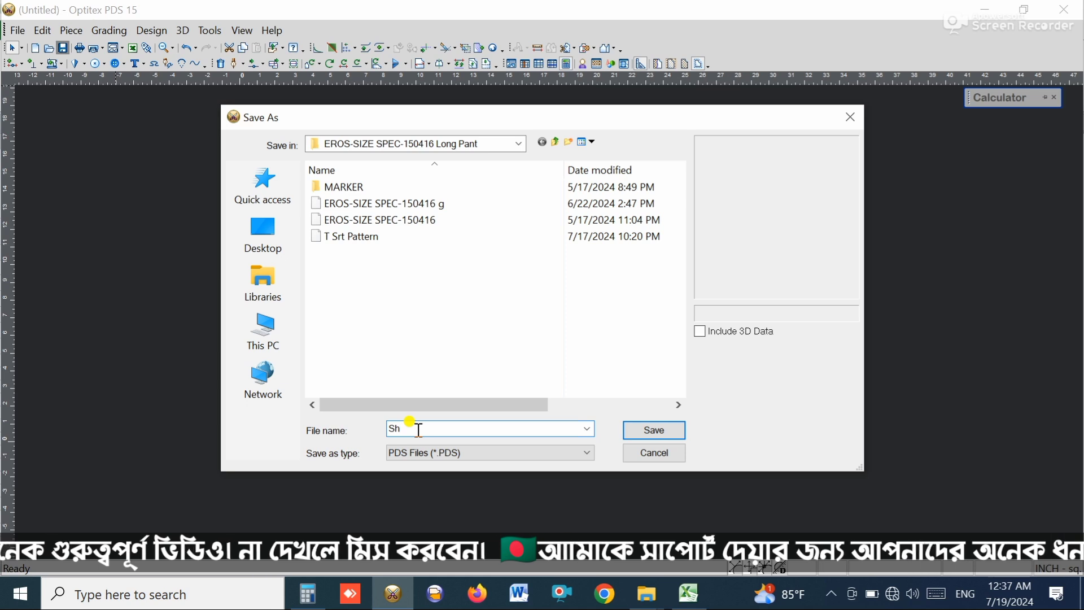
text(IRT)
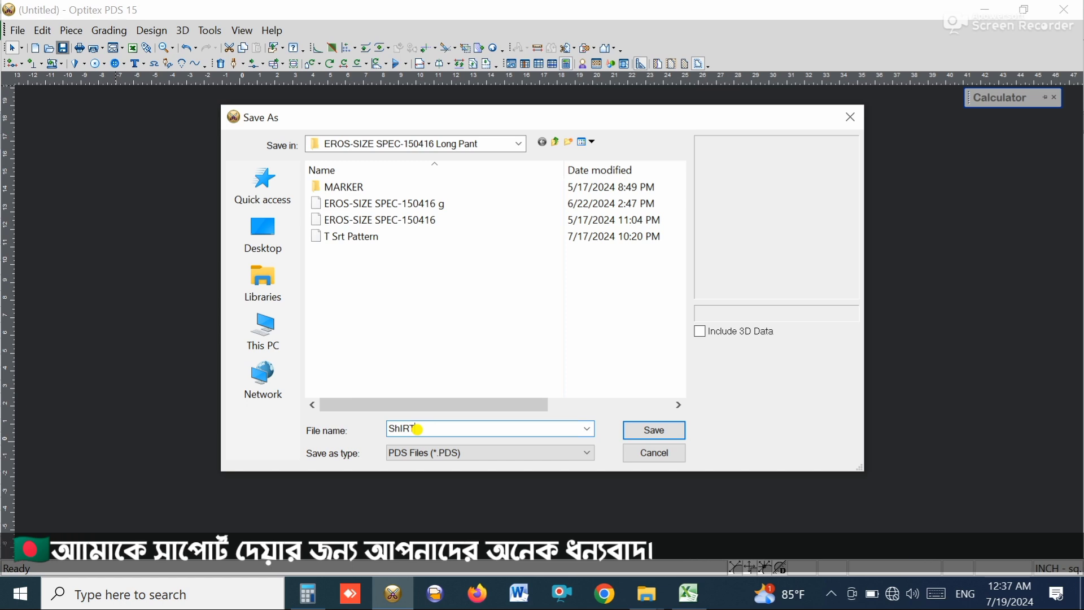
key(BackSpace)
key(BackSpace)
key(BackSpace)
key(BackSpace)
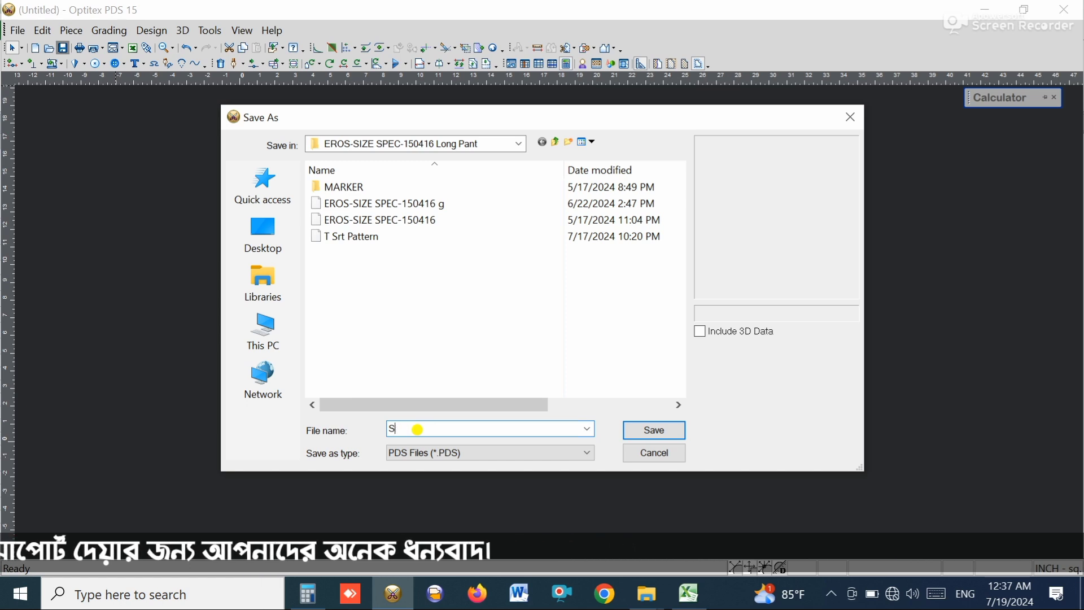
text(H)
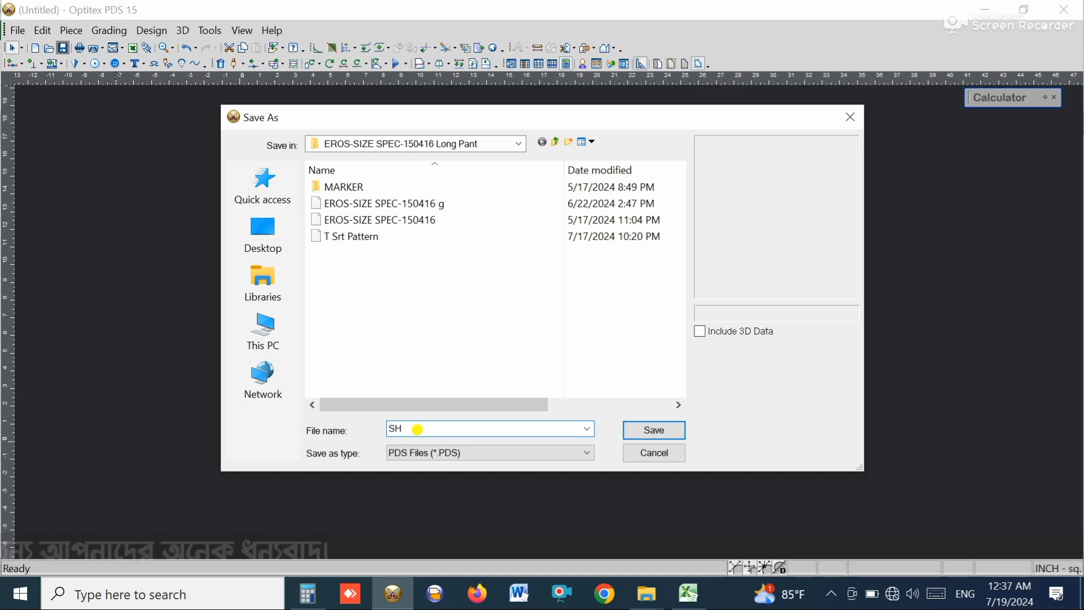
text(IRT PATTERN)
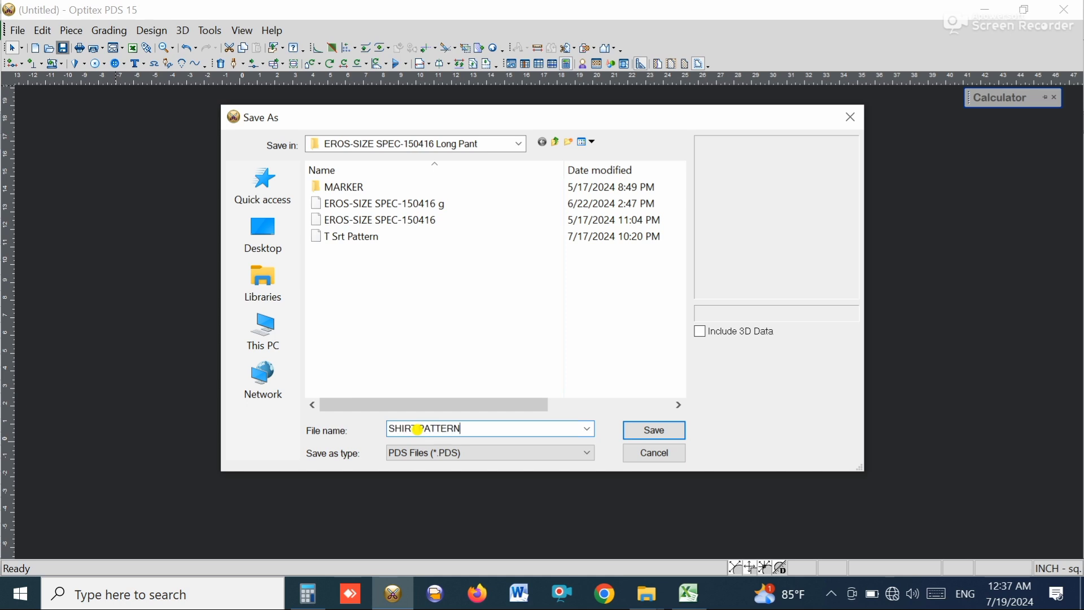
click(655, 430)
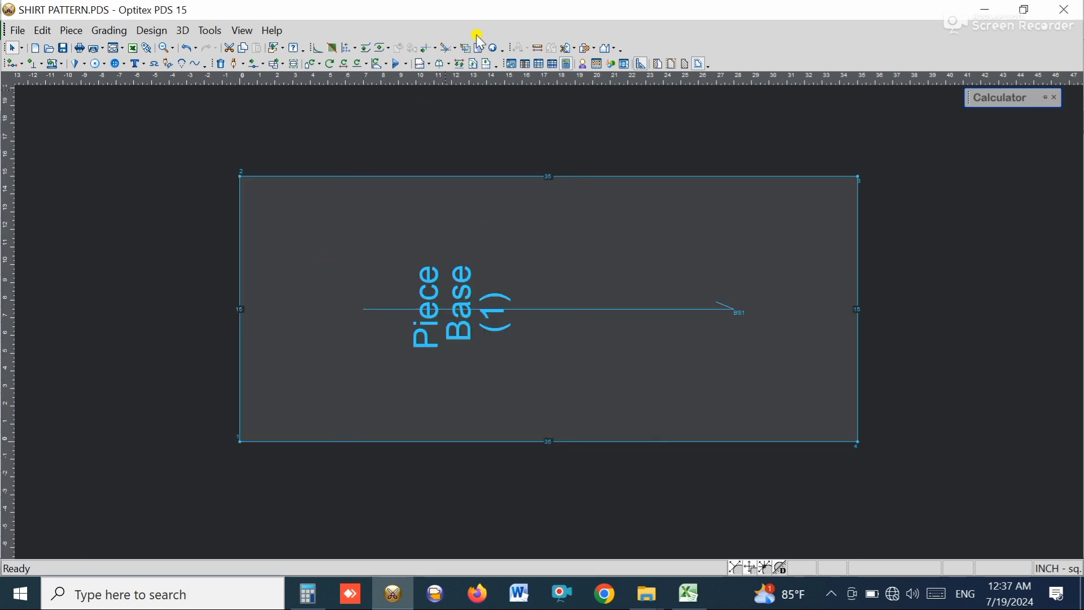
Create a line parallel to the piece's left edge at a distance of 29 inches, extended to both contours with connecting points.
click(472, 63)
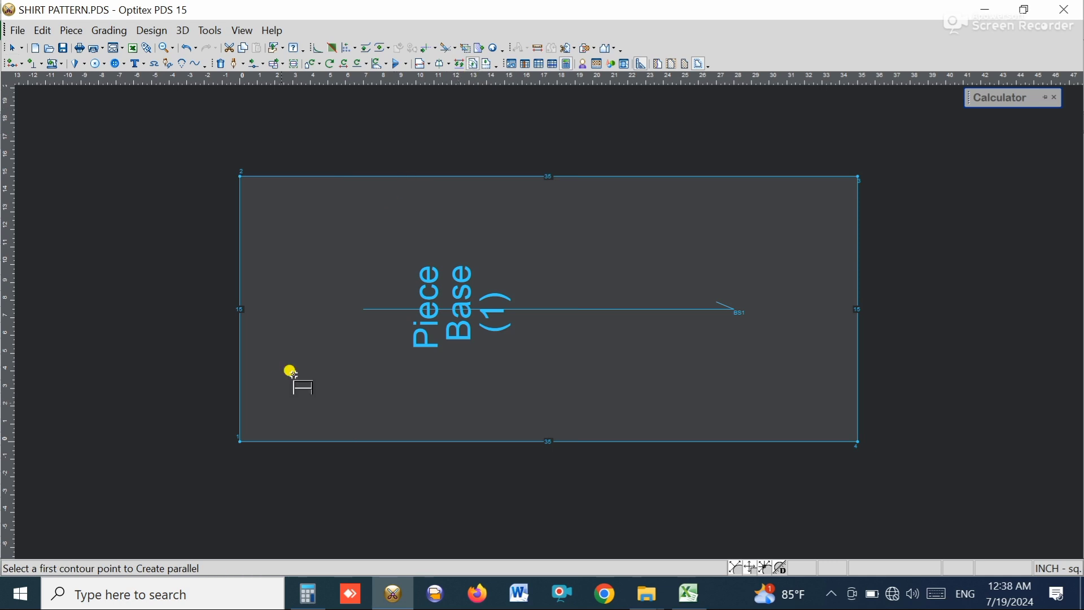
click(240, 440)
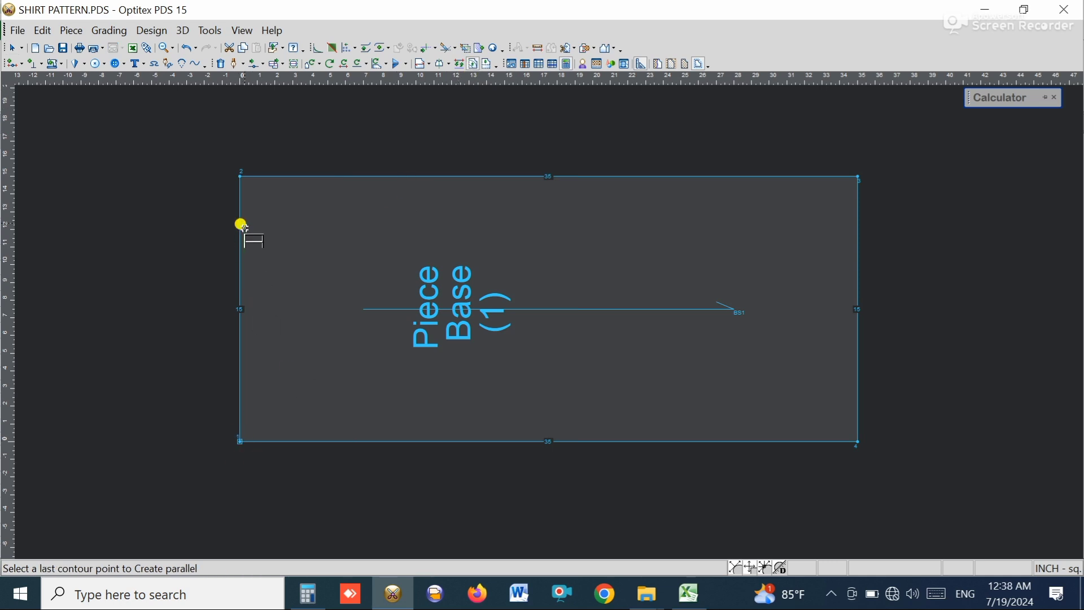
click(240, 176)
click(551, 214)
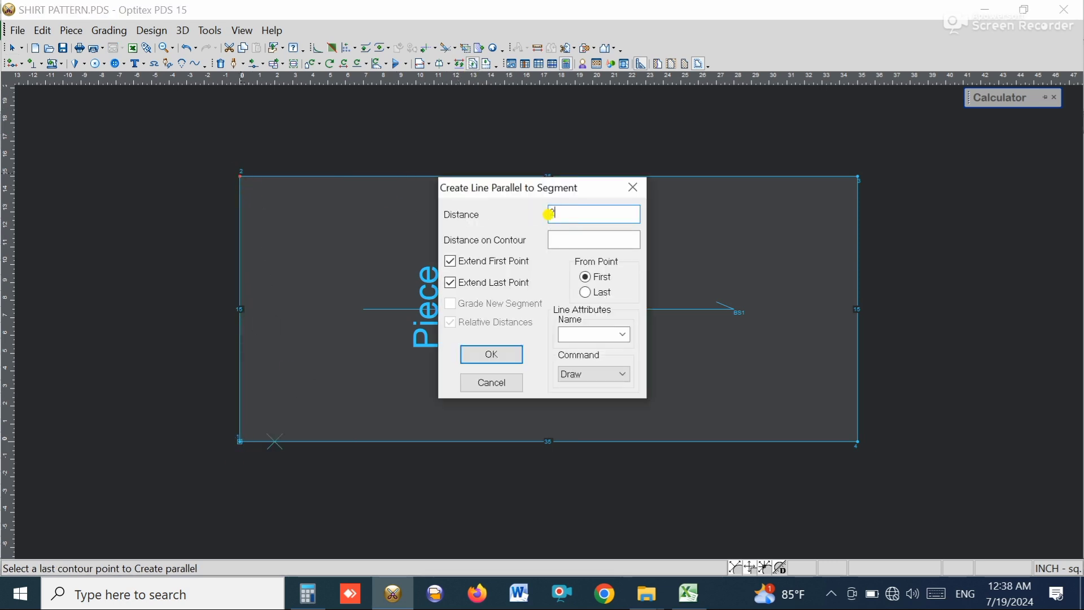
text(29)
click(512, 355)
click(557, 331)
click(558, 332)
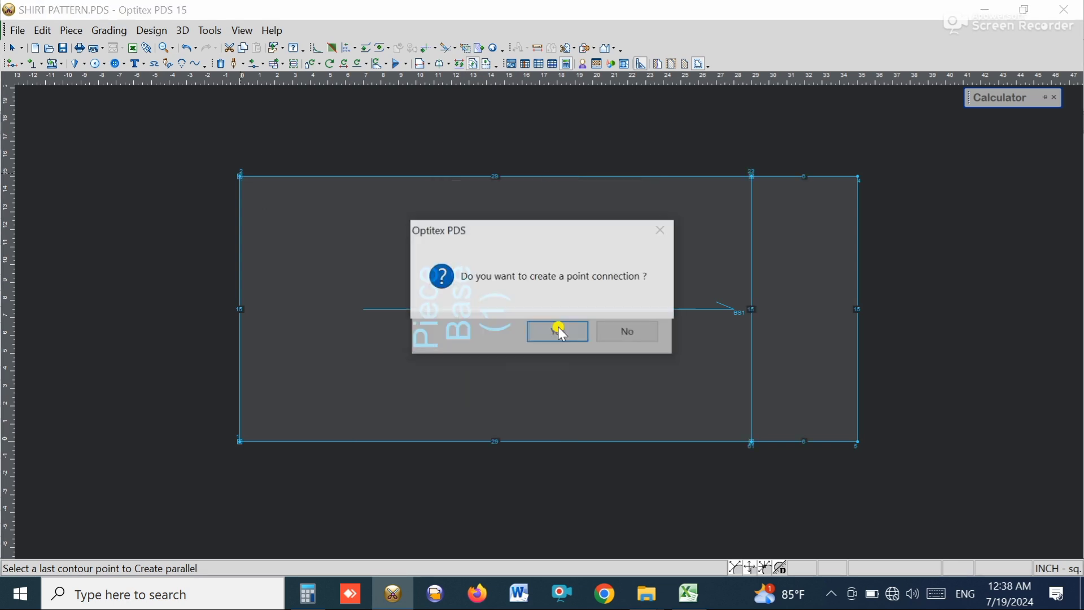
click(568, 332)
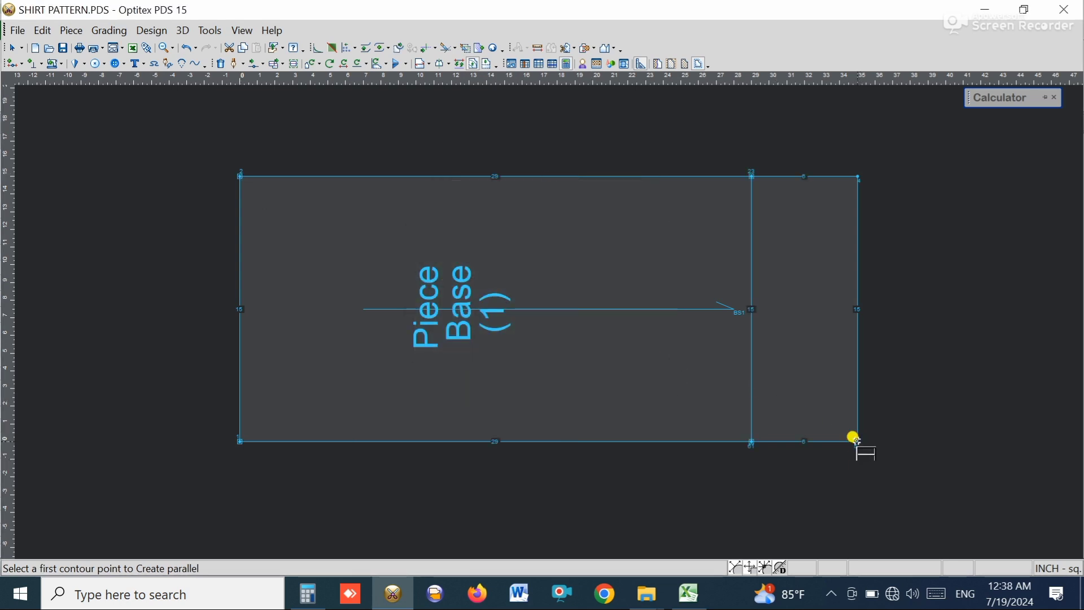
Create a line parallel to the piece's full lower edge at a distance of 10.625 inches, adding points on the snapped contours.
click(857, 441)
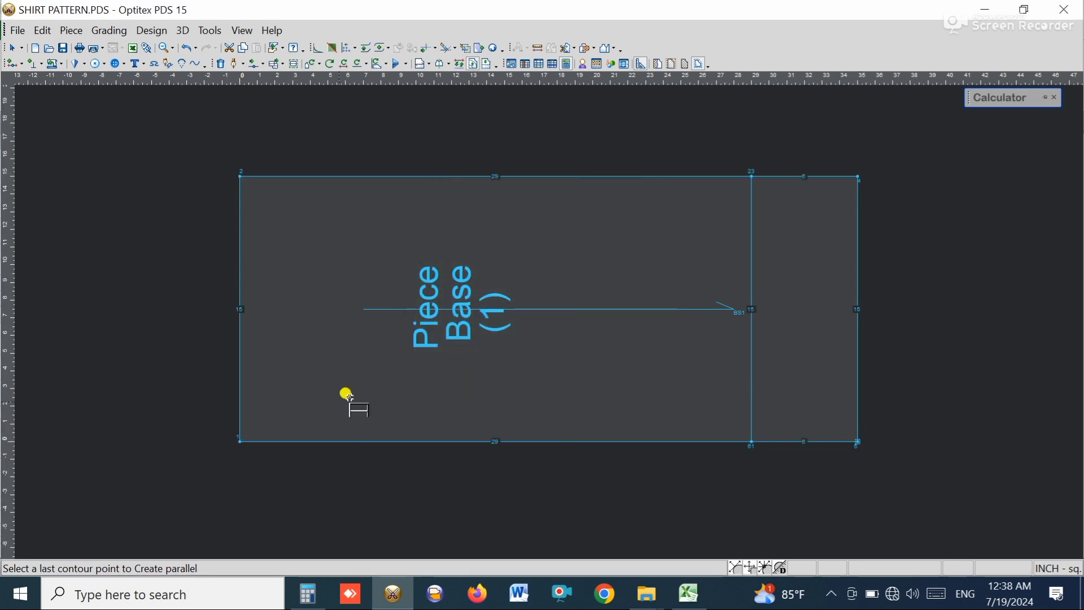
click(240, 440)
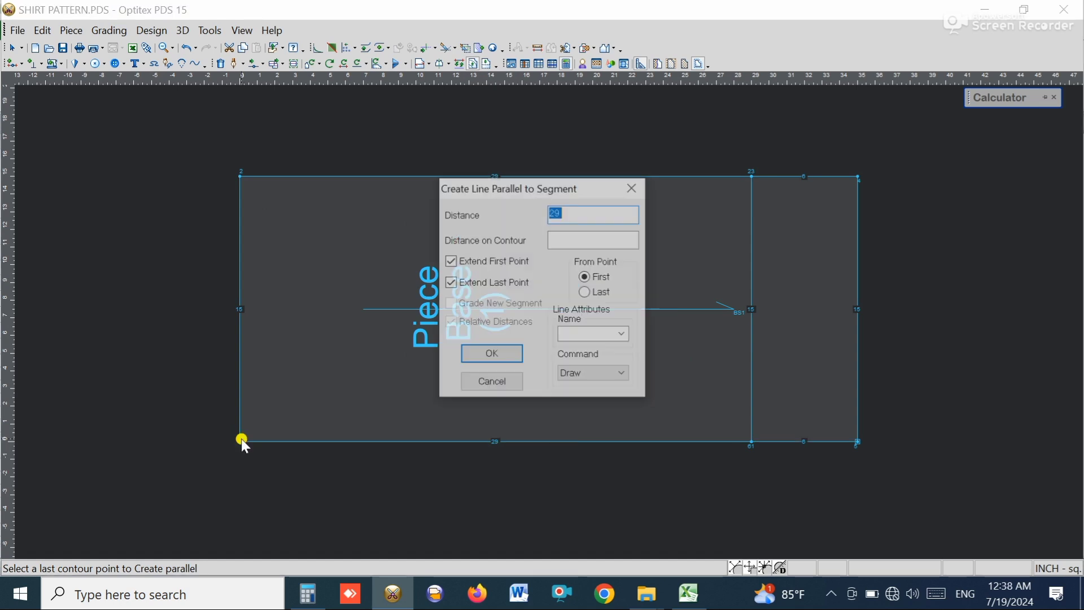
click(309, 592)
click(309, 593)
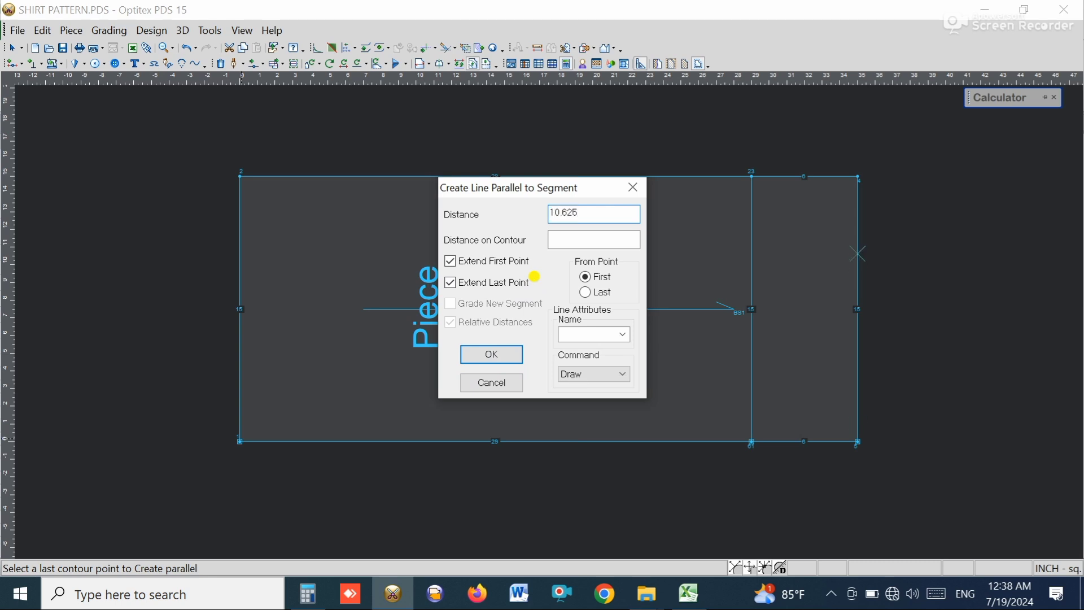
click(492, 353)
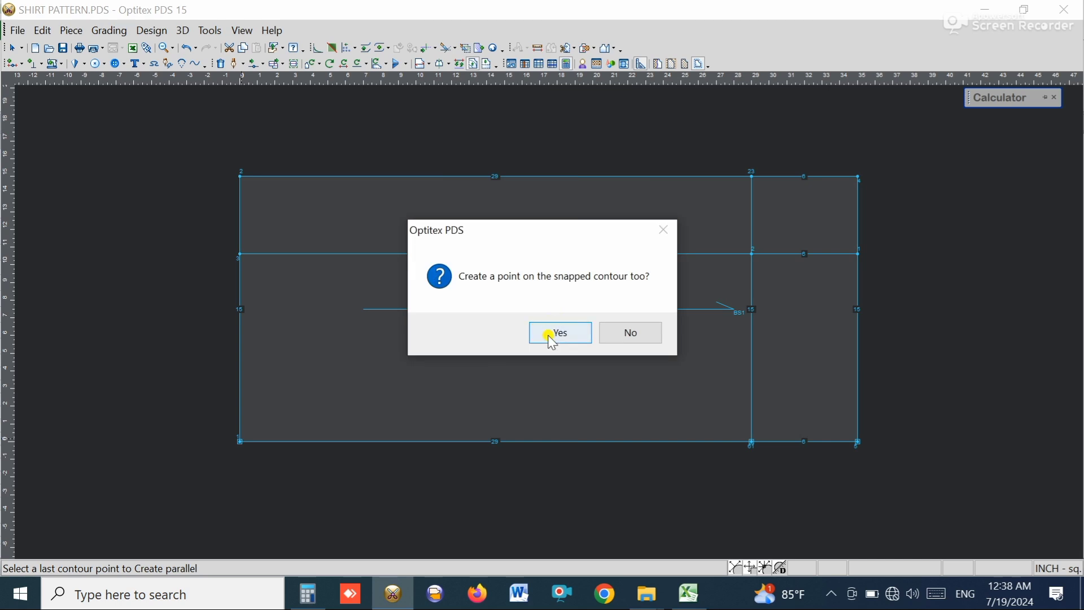
click(553, 335)
click(550, 334)
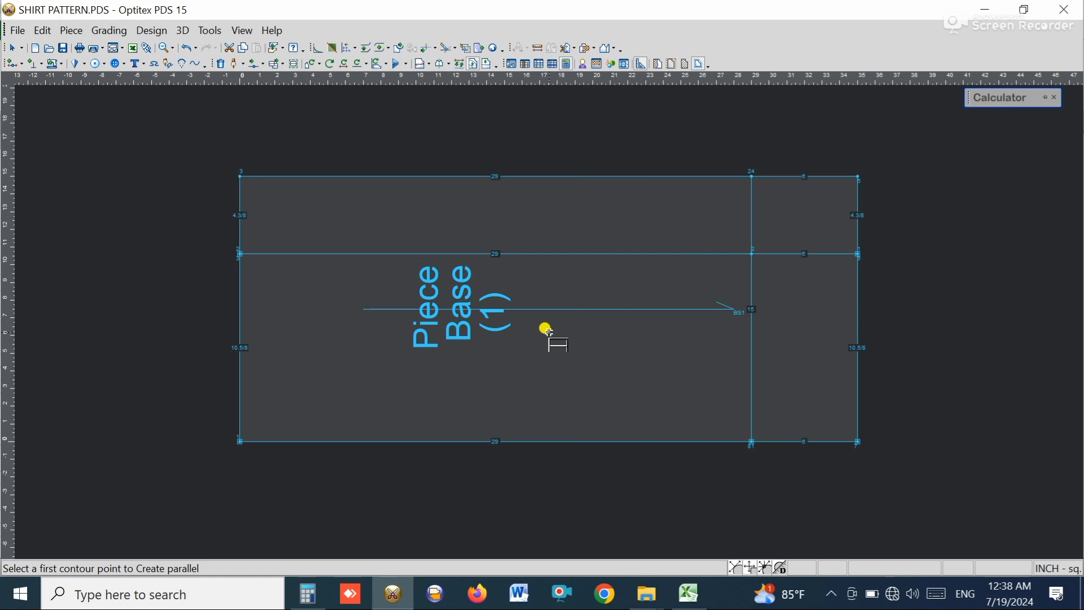
Leave the parallel line tool and save the shirt pattern file.
right_click(748, 129)
click(765, 139)
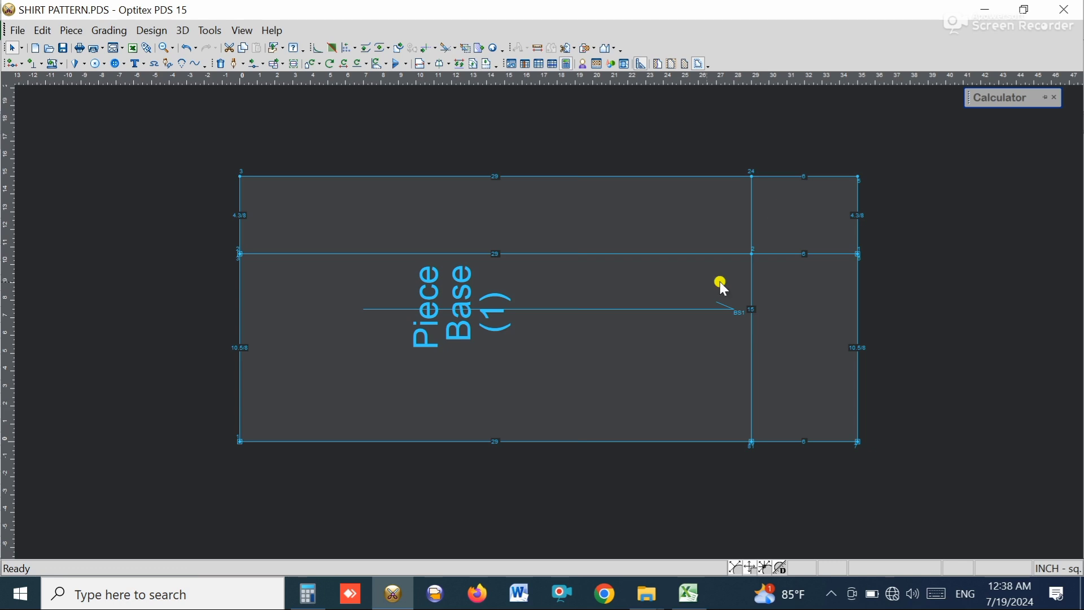
click(674, 271)
click(719, 345)
scroll(549, 322, up, 1)
click(62, 49)
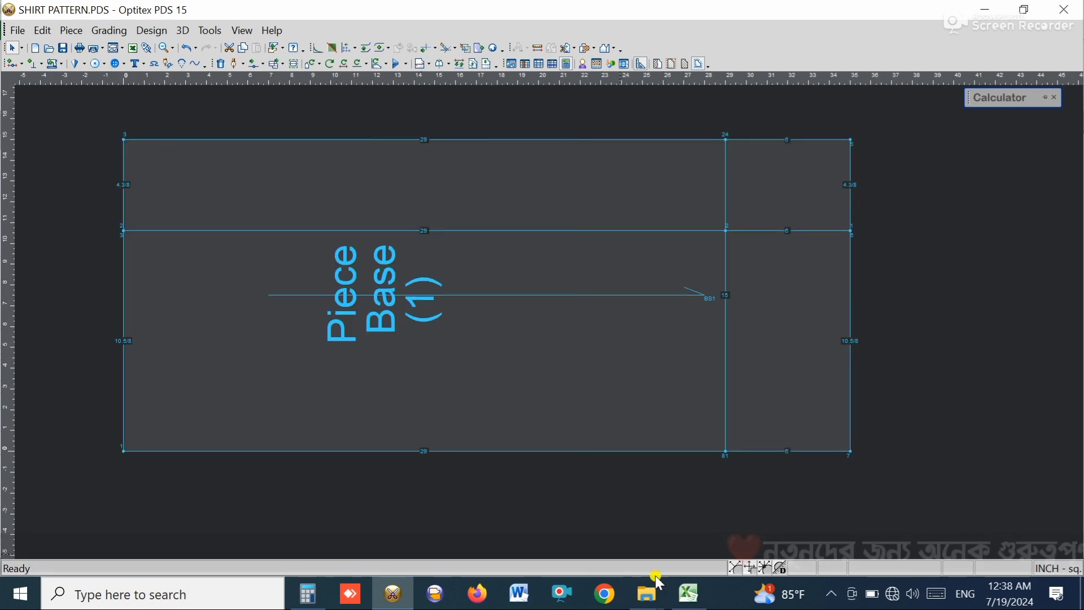
Check the size M neck width in the Excel spec sheet, return to Optitex PDS and divide 7.5 by 2 in its calculator.
click(688, 593)
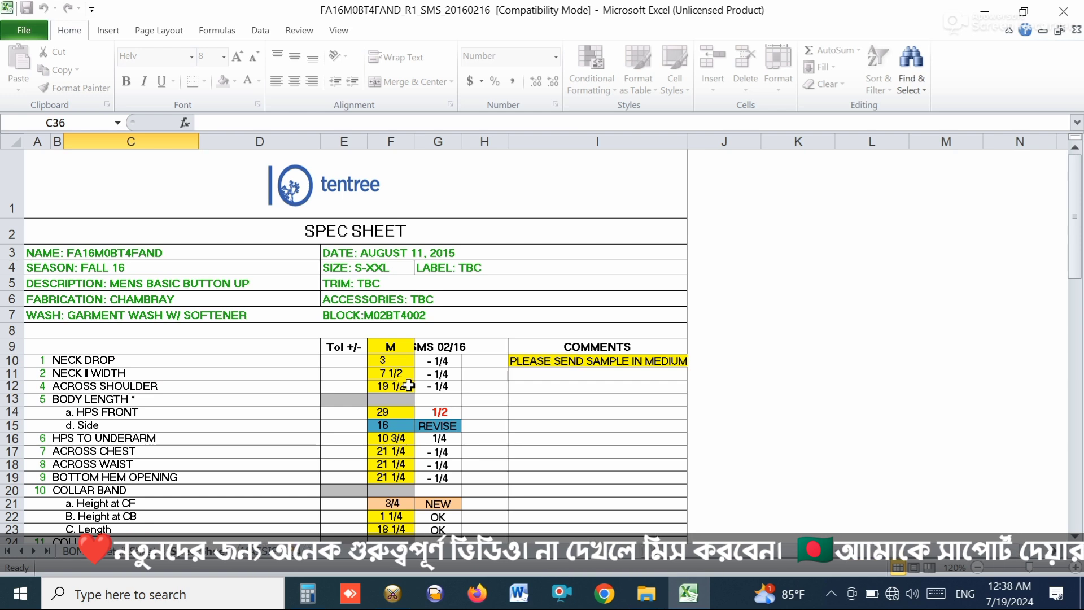
click(389, 596)
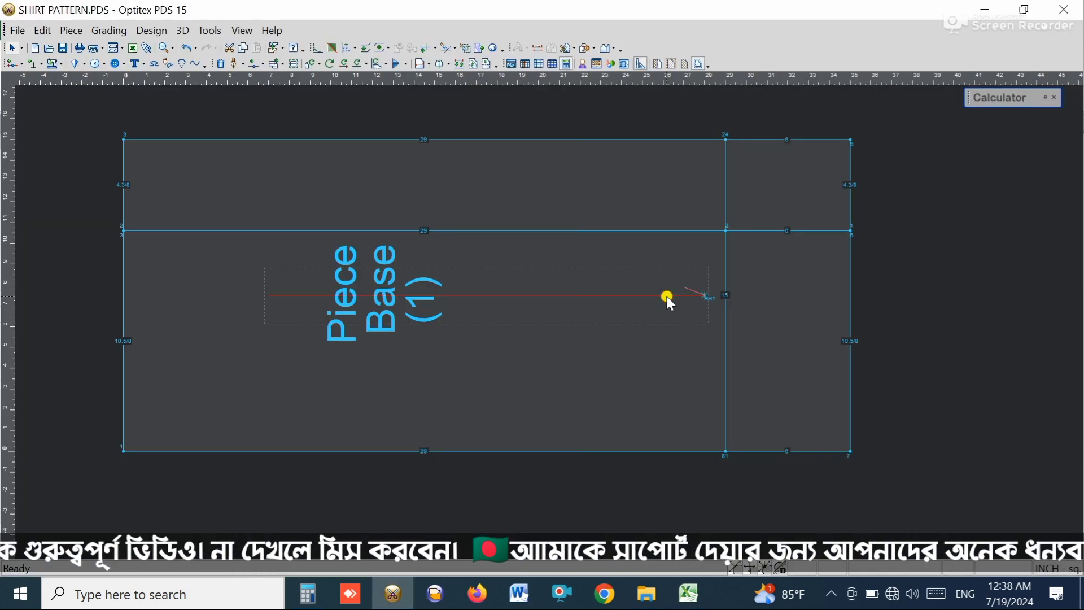
double_click(665, 324)
mouse_move(989, 111)
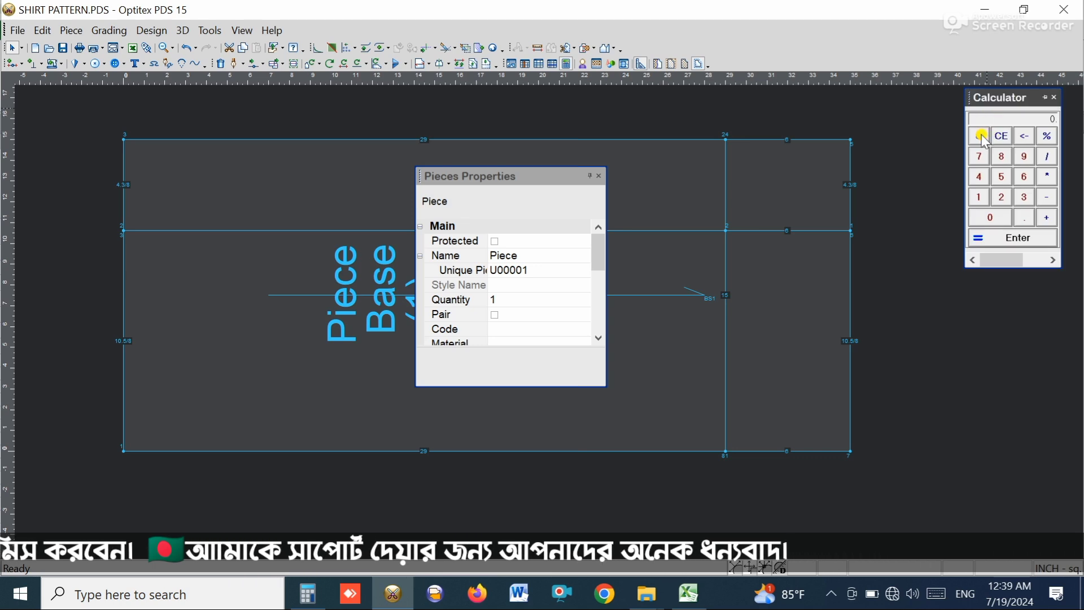
key(7)
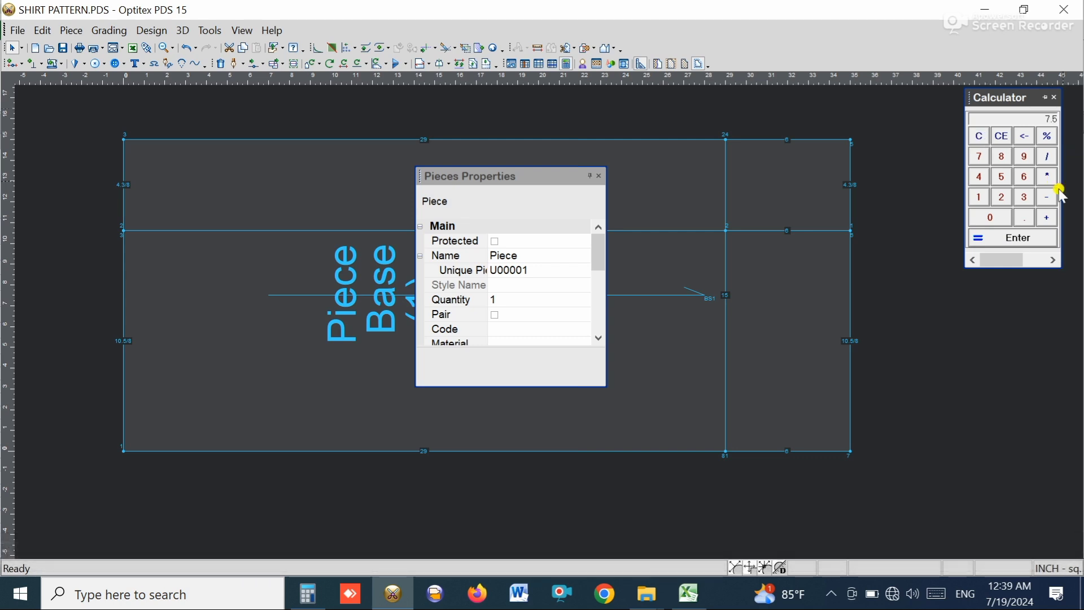
click(999, 199)
click(1011, 238)
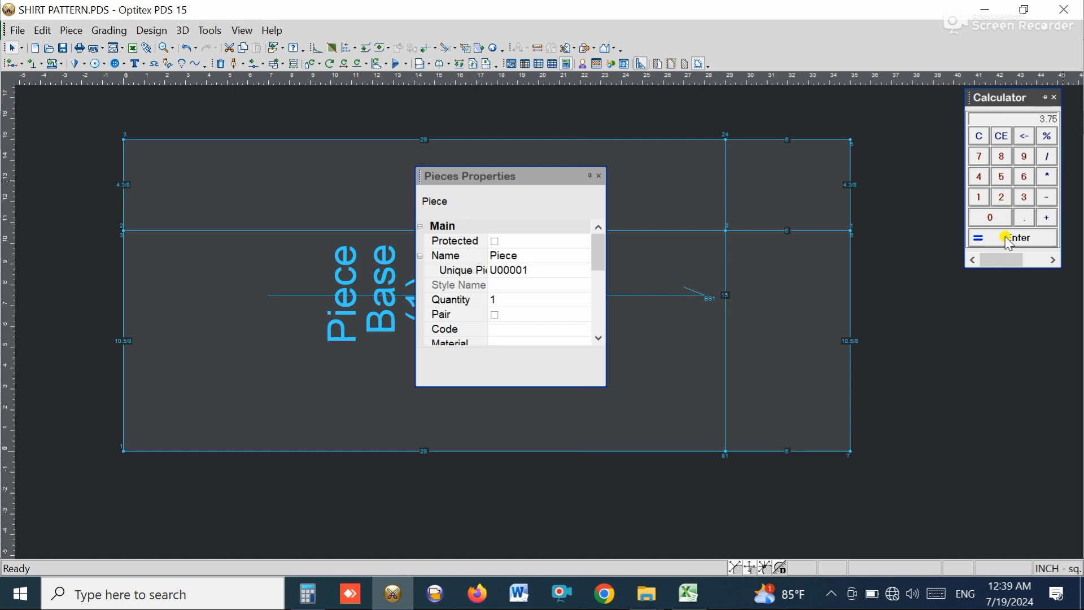
click(602, 176)
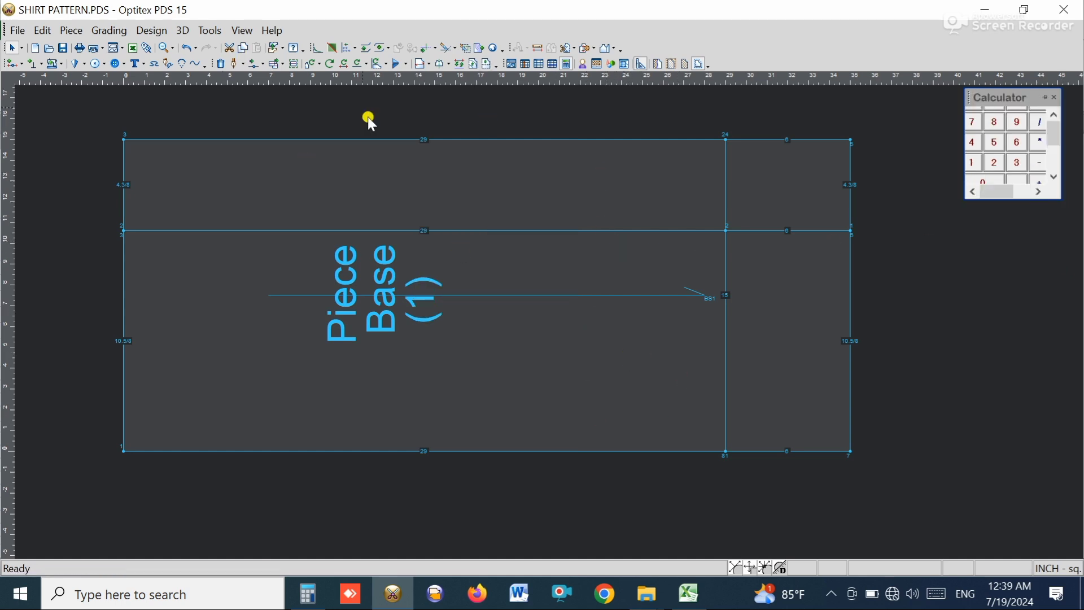
Create a line parallel to the piece's full lower edge at a distance of 3.75 inches, adding points on the snapped contours.
click(475, 67)
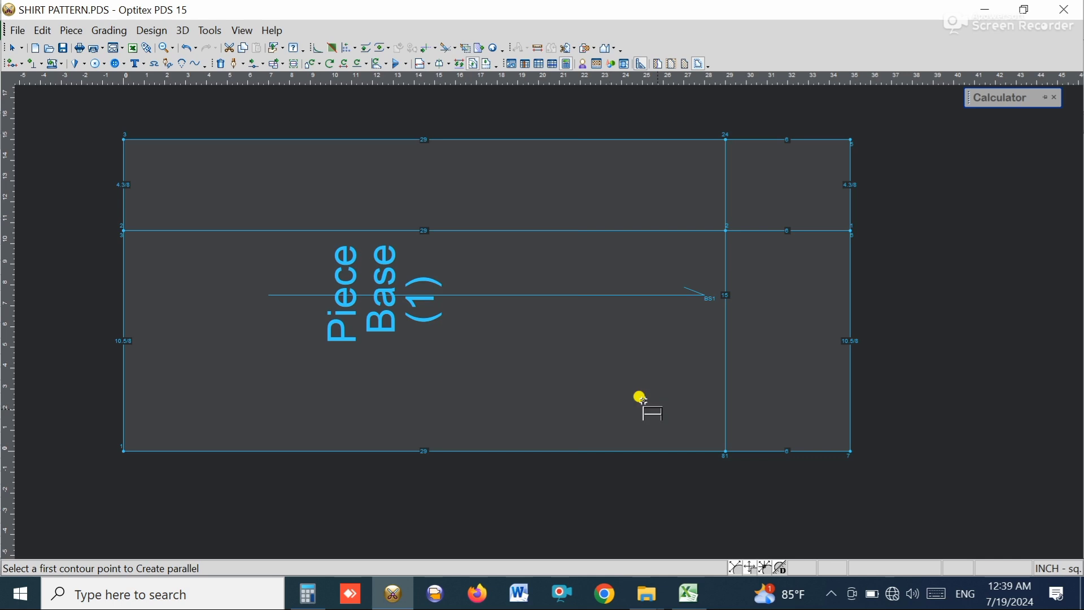
click(851, 451)
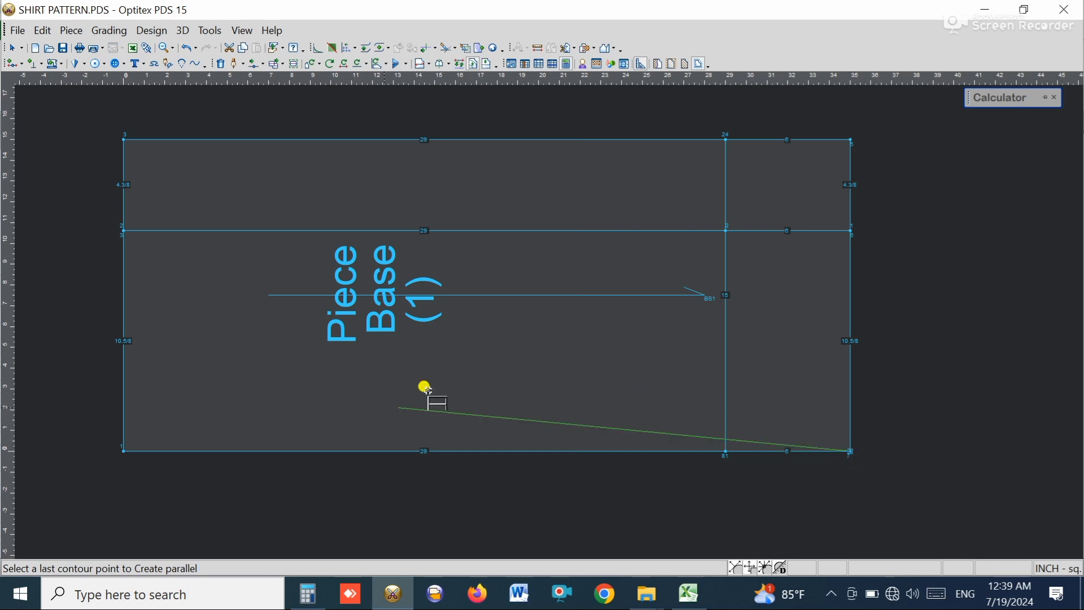
click(124, 449)
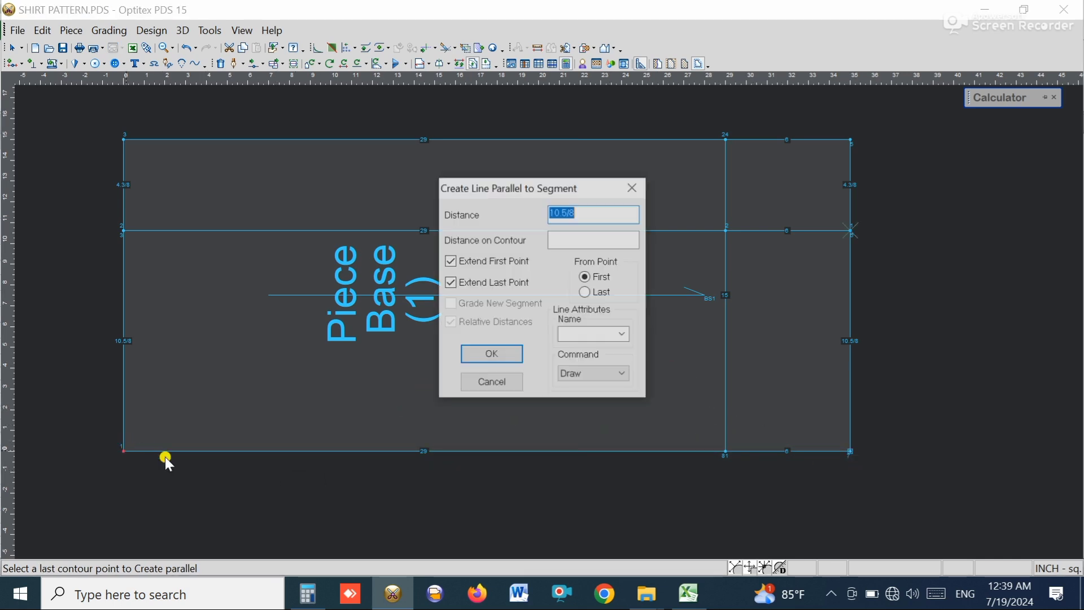
text(3.75)
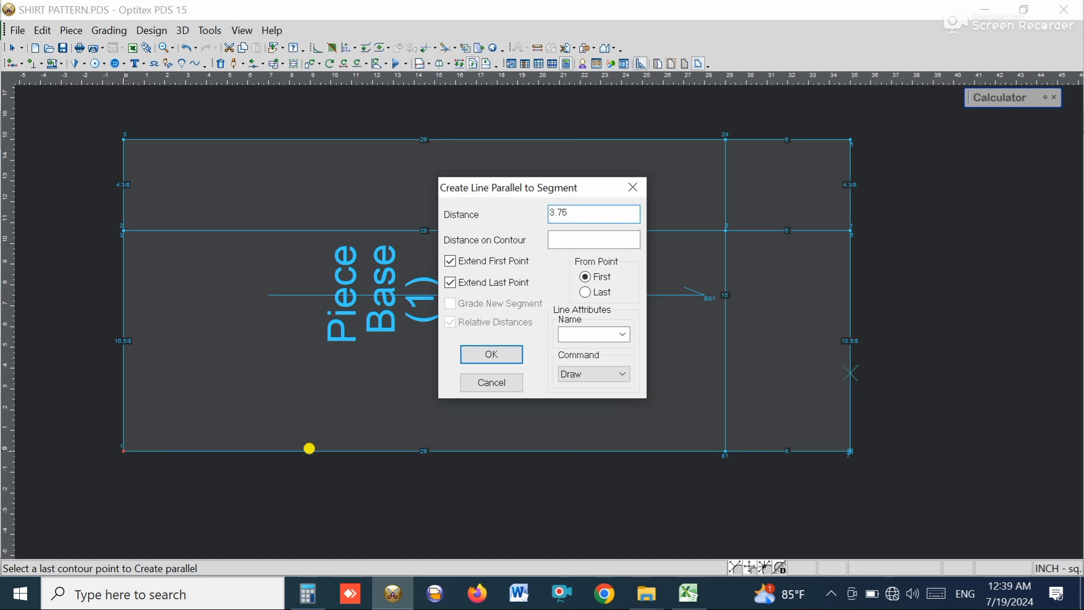
click(474, 362)
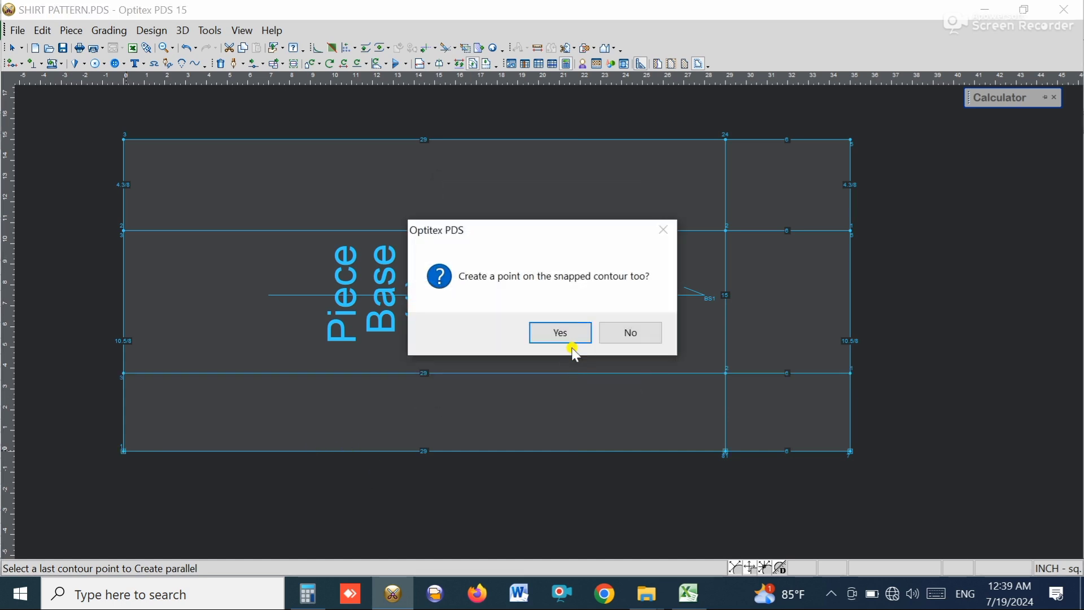
click(572, 342)
click(558, 332)
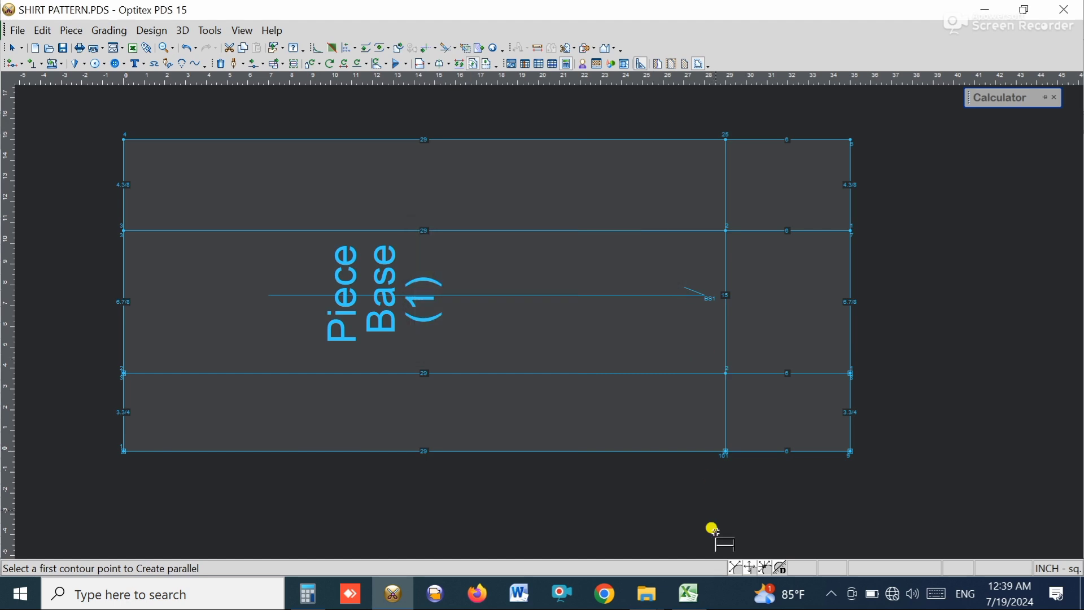
Check the size M neck drop in the Excel spec sheet, return to Optitex PDS and leave the parallel line tool.
click(688, 593)
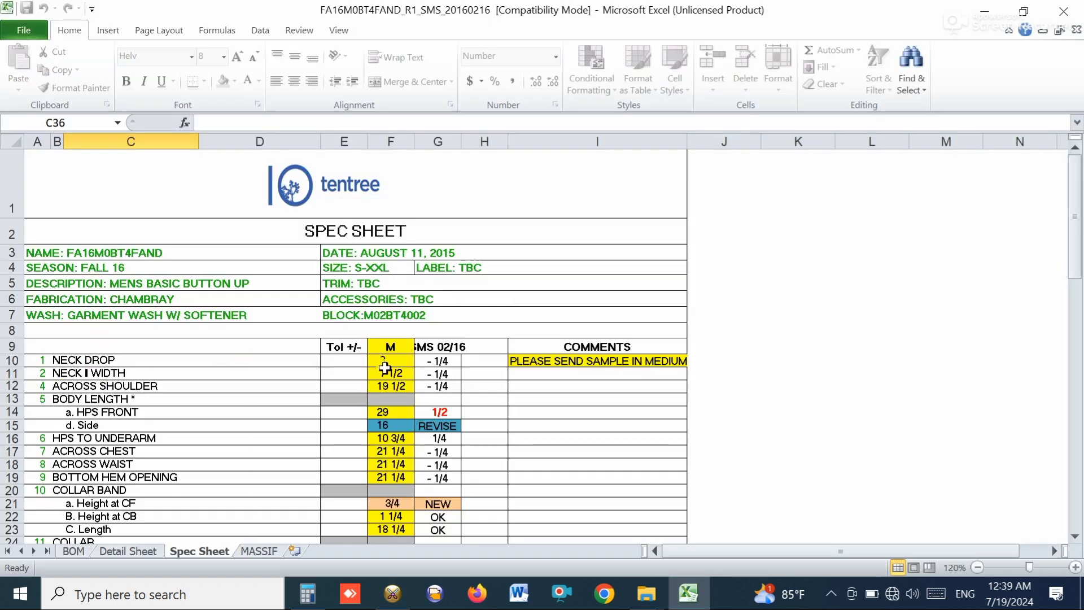
click(392, 593)
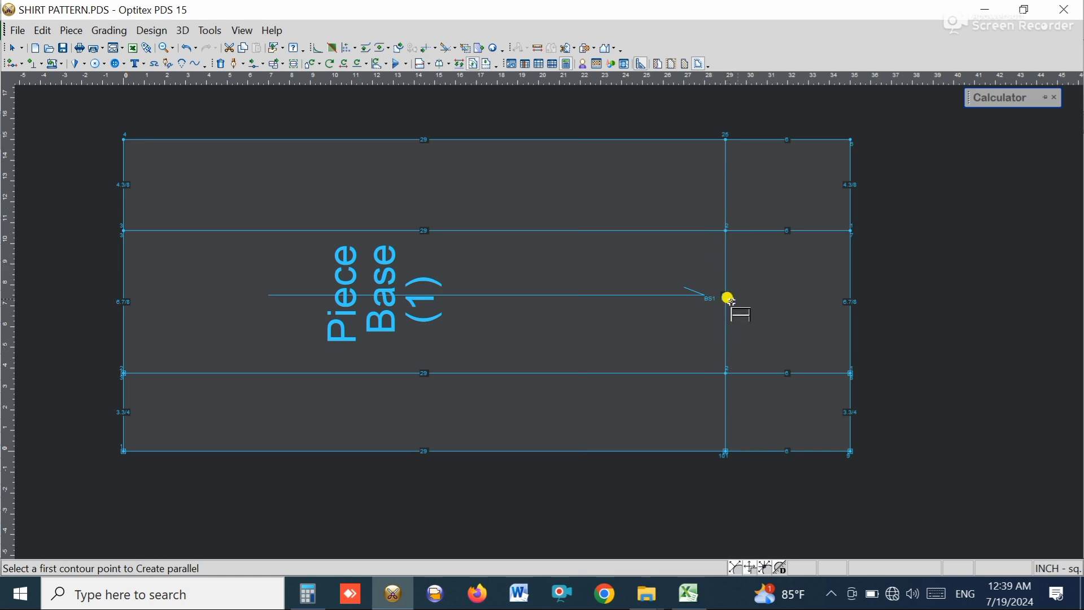
right_click(754, 268)
click(770, 278)
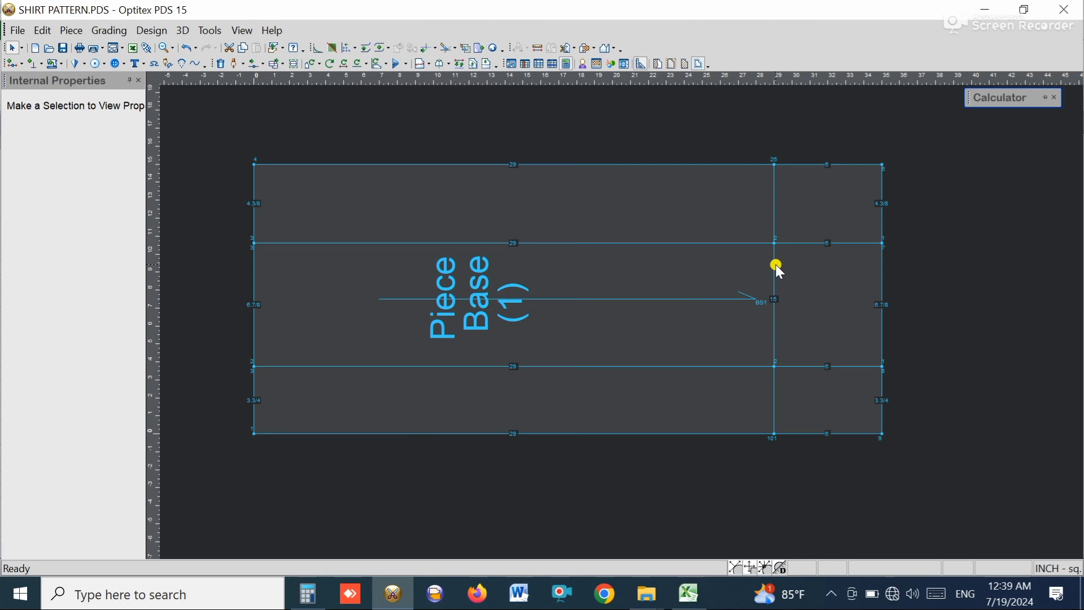
Duplicate the internal vertical line once with a horizontal offset of -3 inches to mark the neck drop.
click(775, 262)
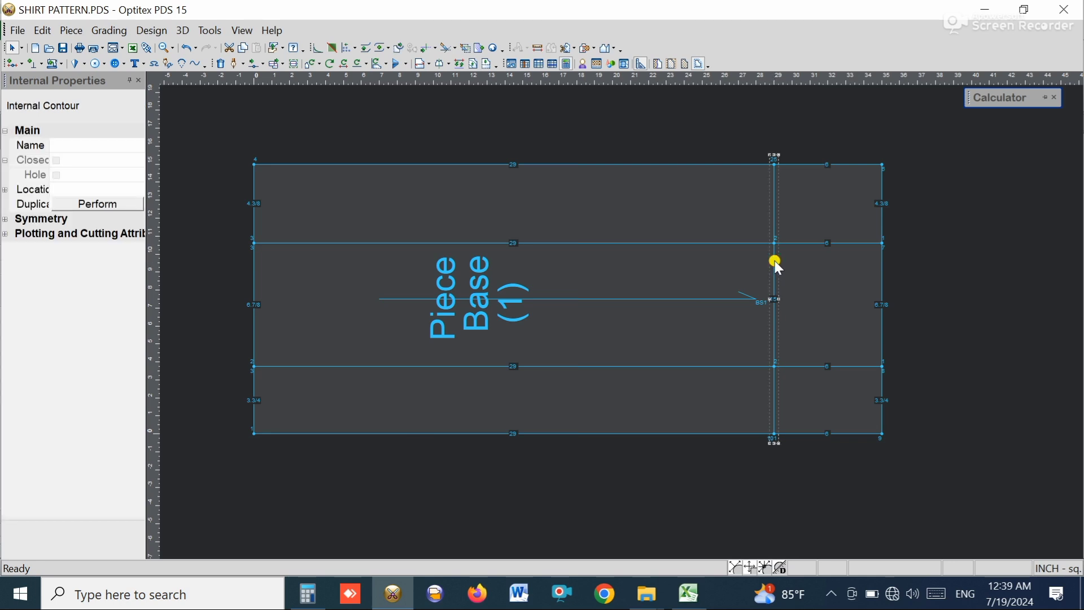
click(112, 208)
click(122, 116)
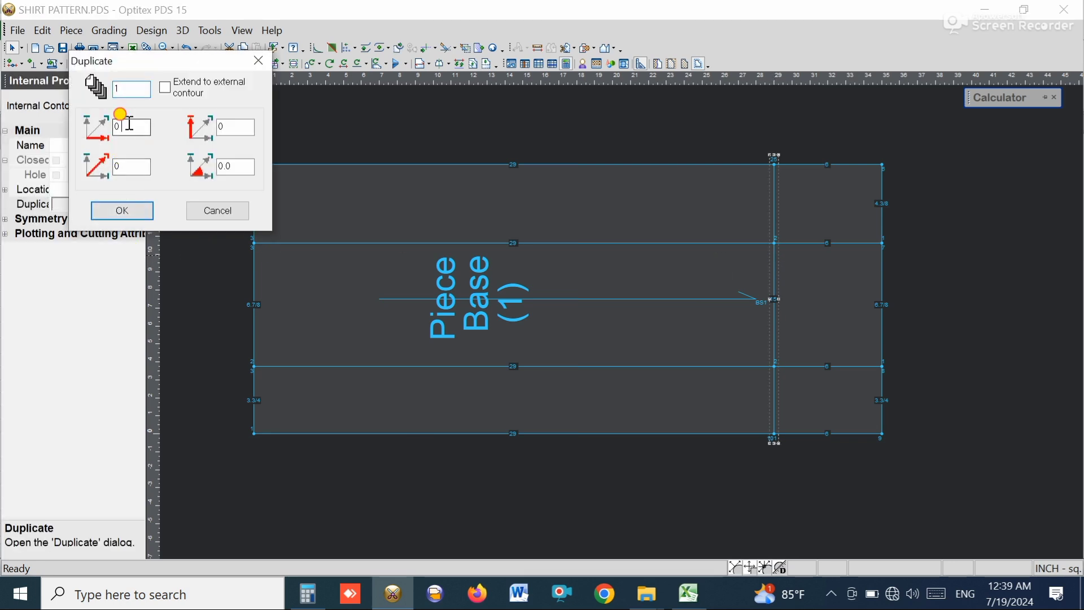
double_click(130, 125)
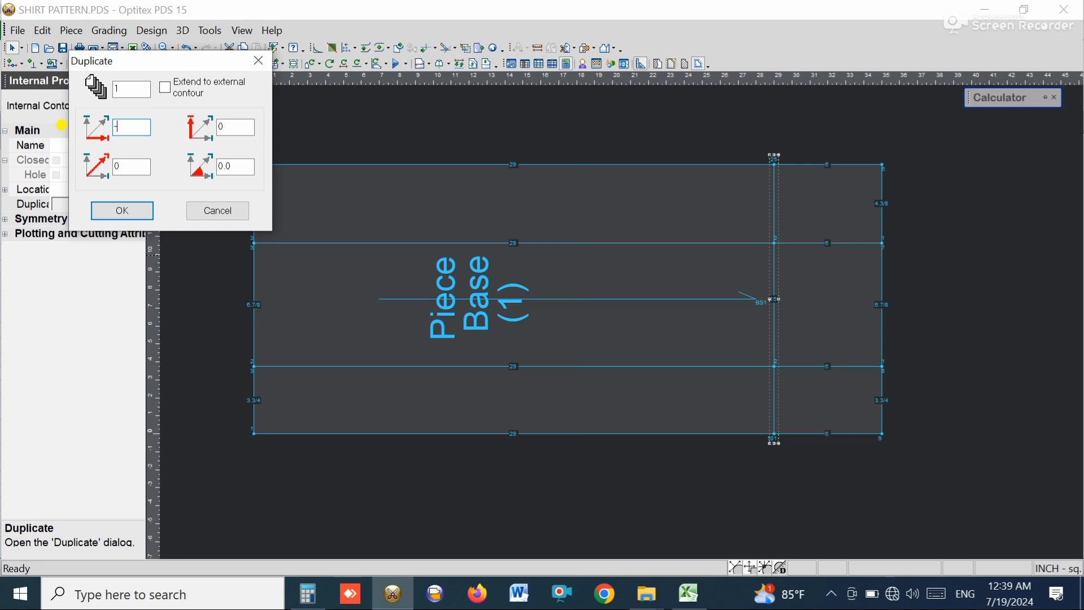
key(Return)
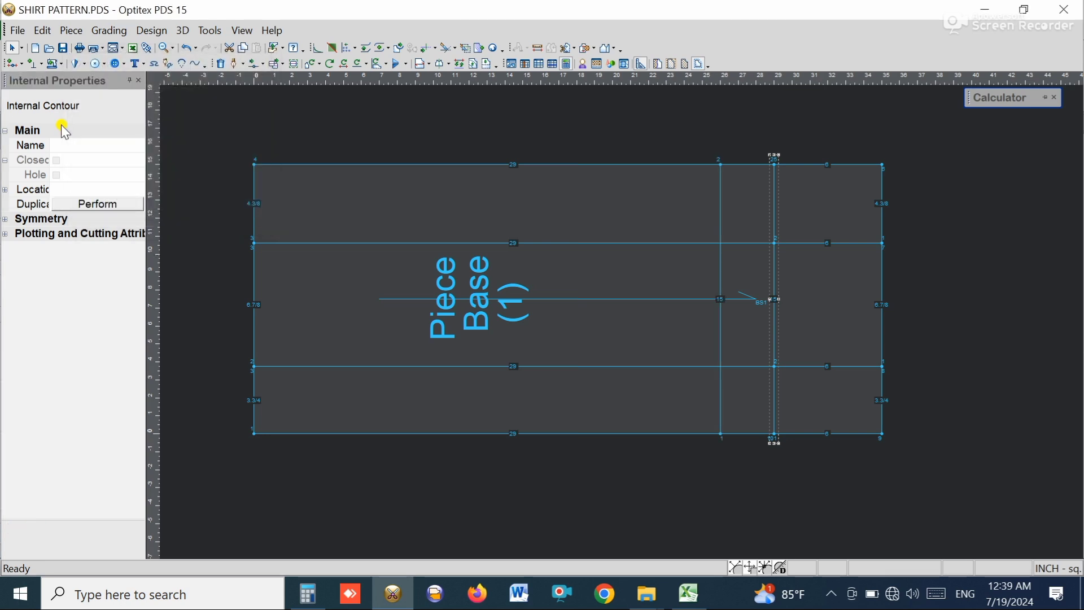
click(725, 256)
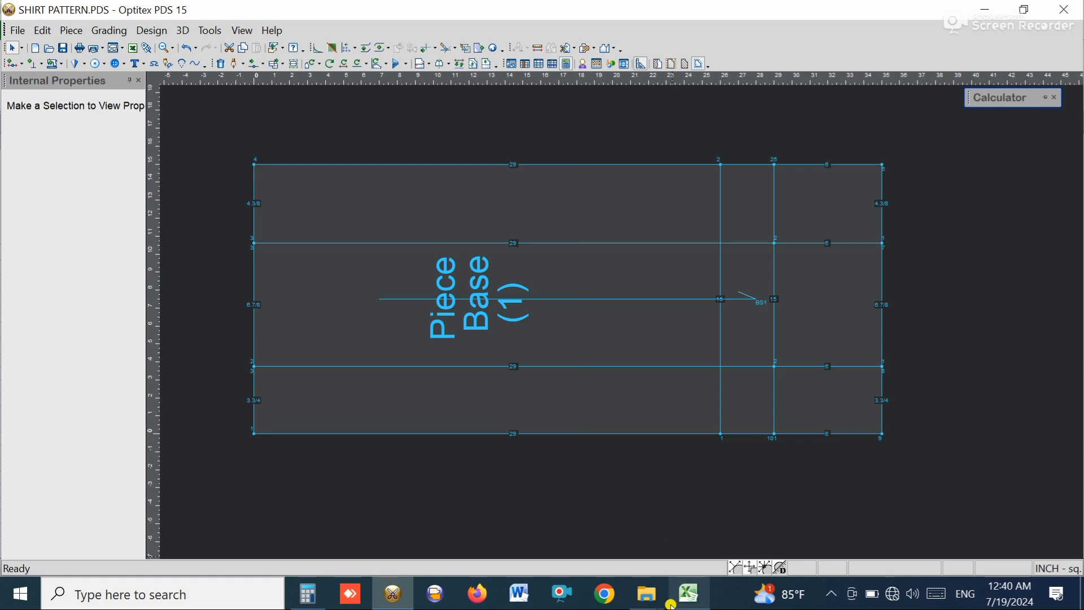
Review the size M measurements throughout the Excel spec sheet, including neck drop and across shoulder, and return to Optitex PDS.
click(689, 592)
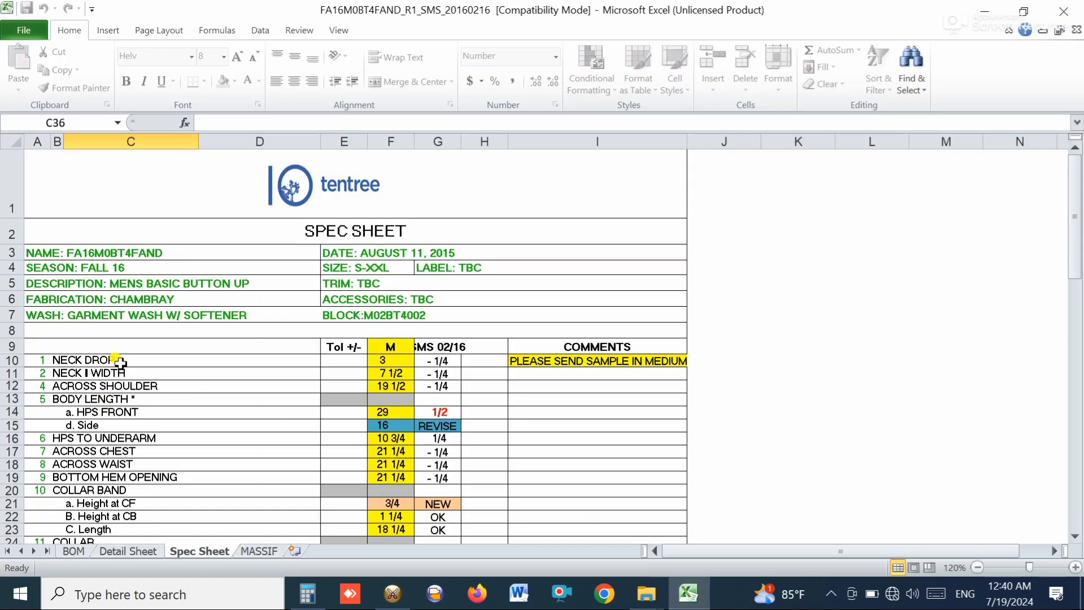
scroll(121, 362, down, 1)
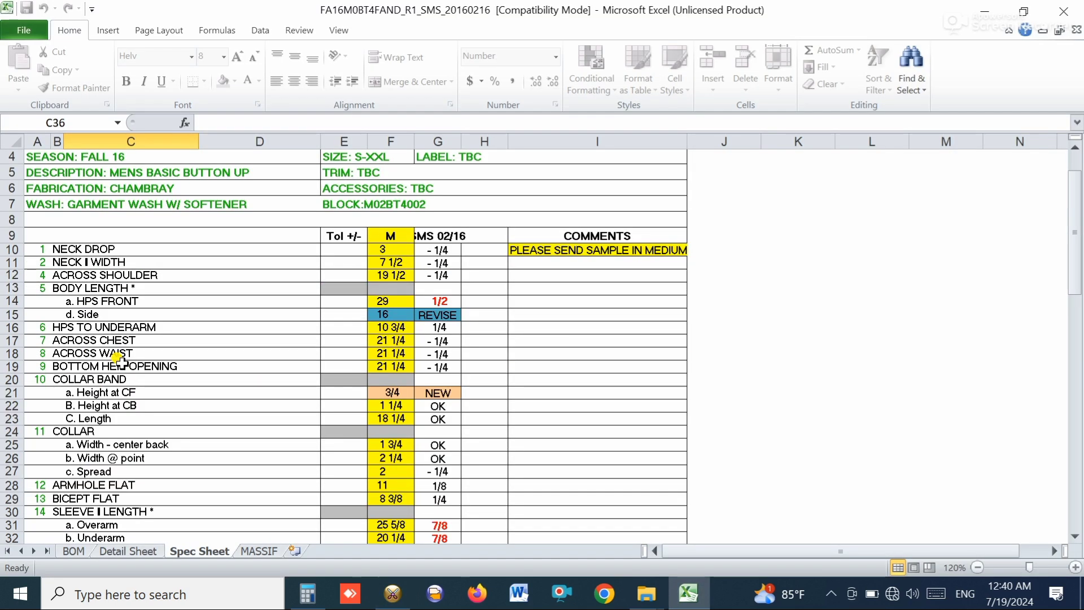
scroll(120, 360, down, 3)
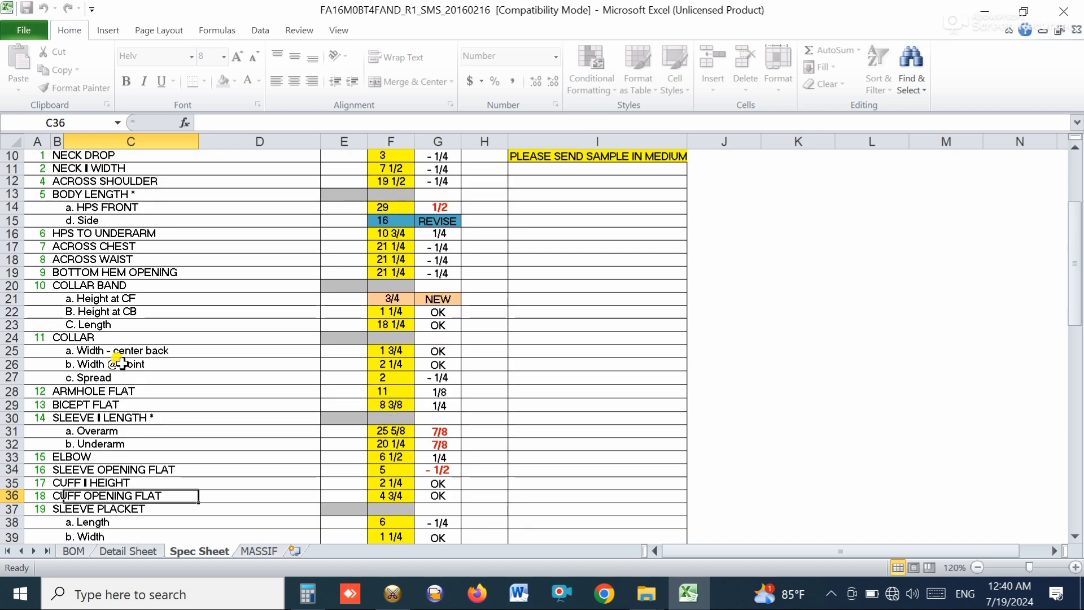
scroll(119, 360, down, 3)
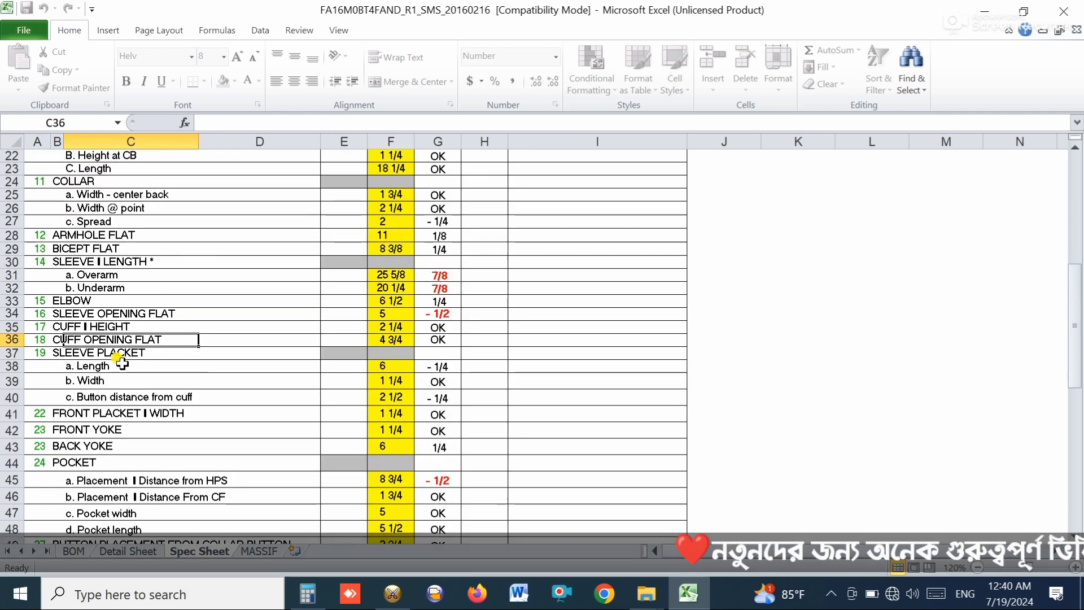
scroll(121, 363, up, 7)
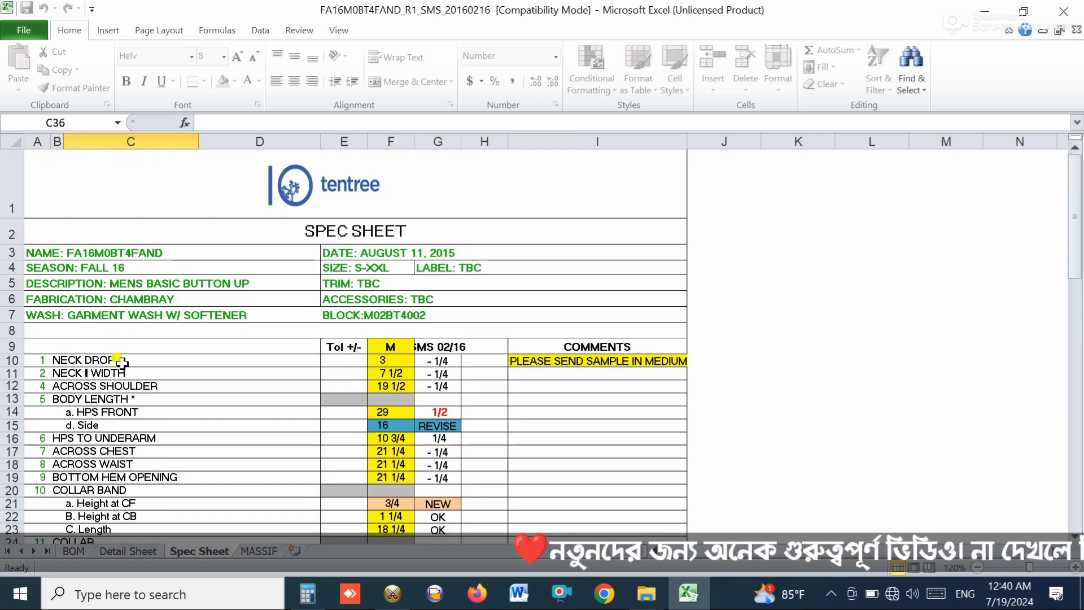
click(386, 603)
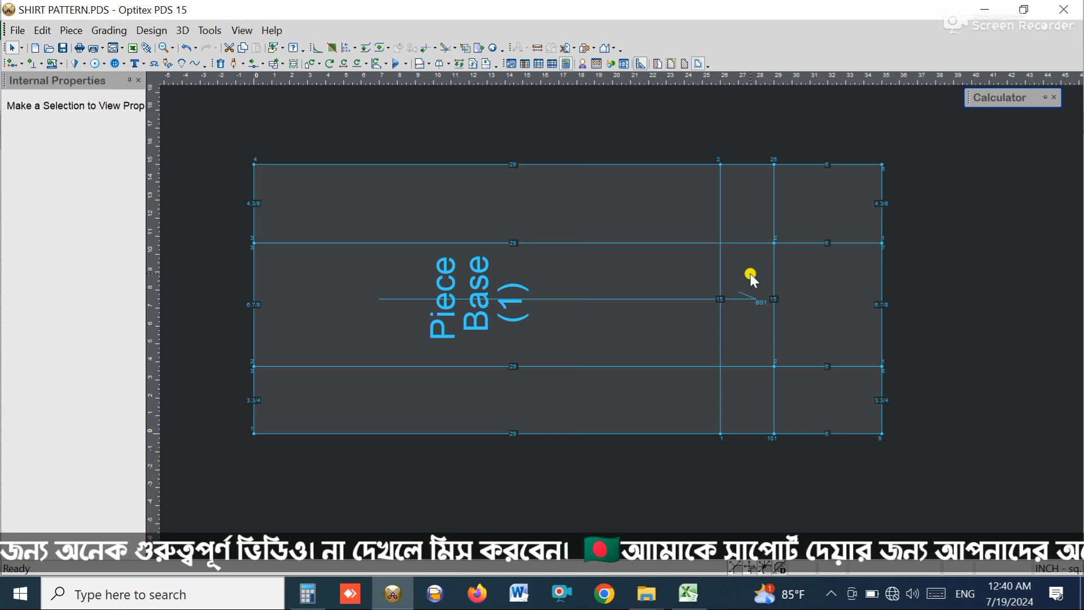
Duplicate the internal vertical line at the 29-inch body length once with a horizontal offset of 0.5 inch, save the pattern file and clear the selection.
click(775, 266)
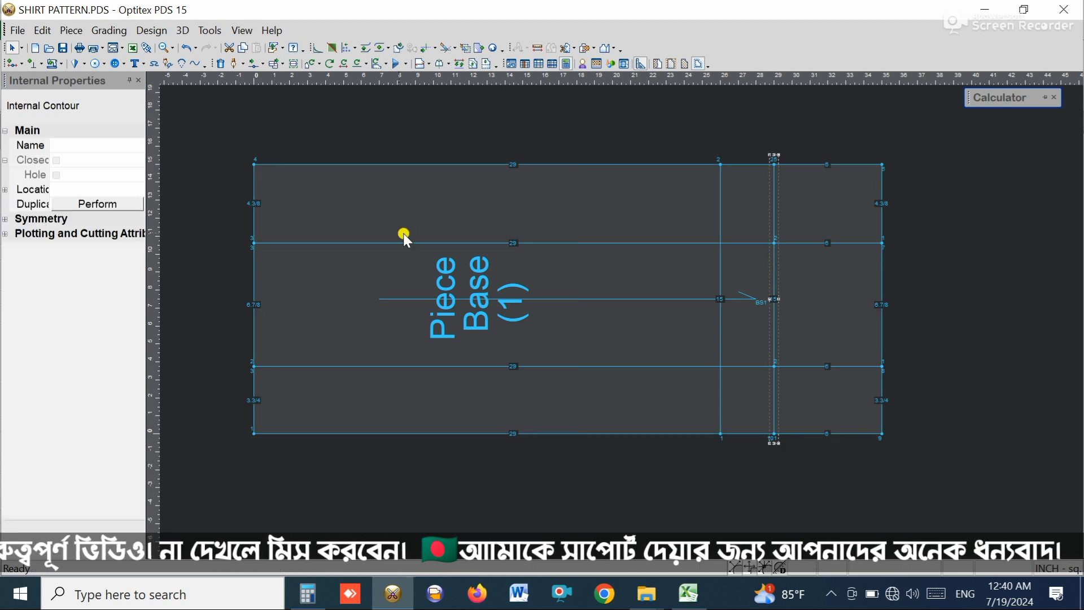
click(143, 201)
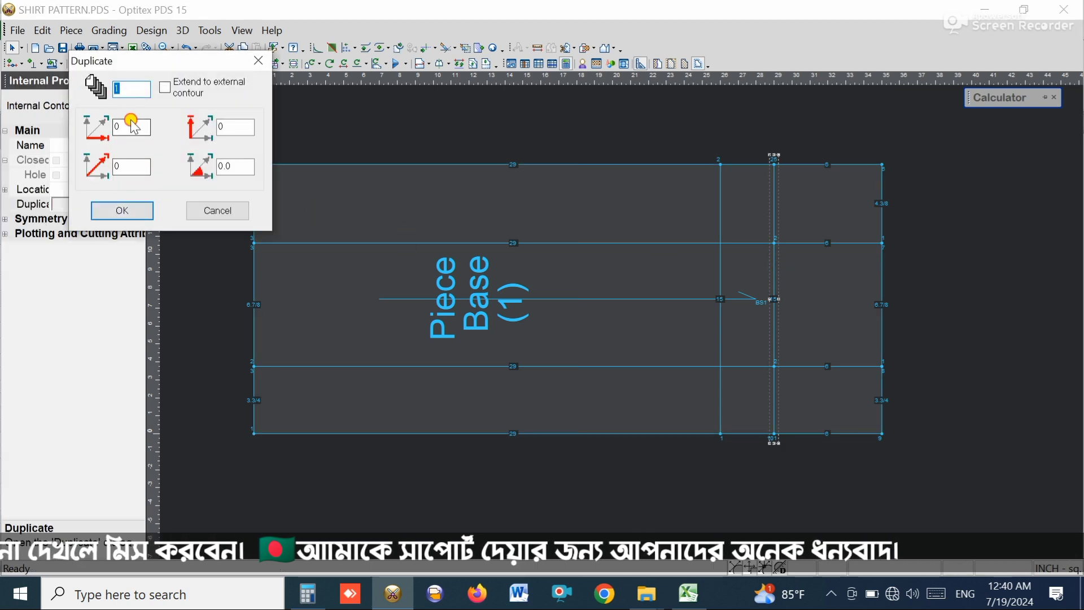
click(134, 126)
drag(134, 127, 75, 138)
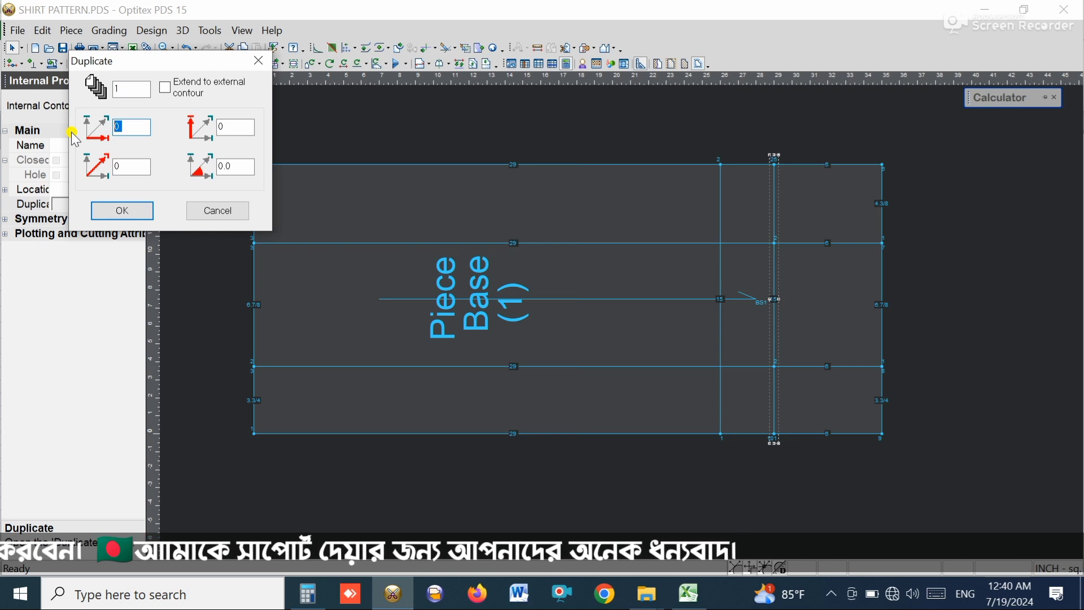
text(.5)
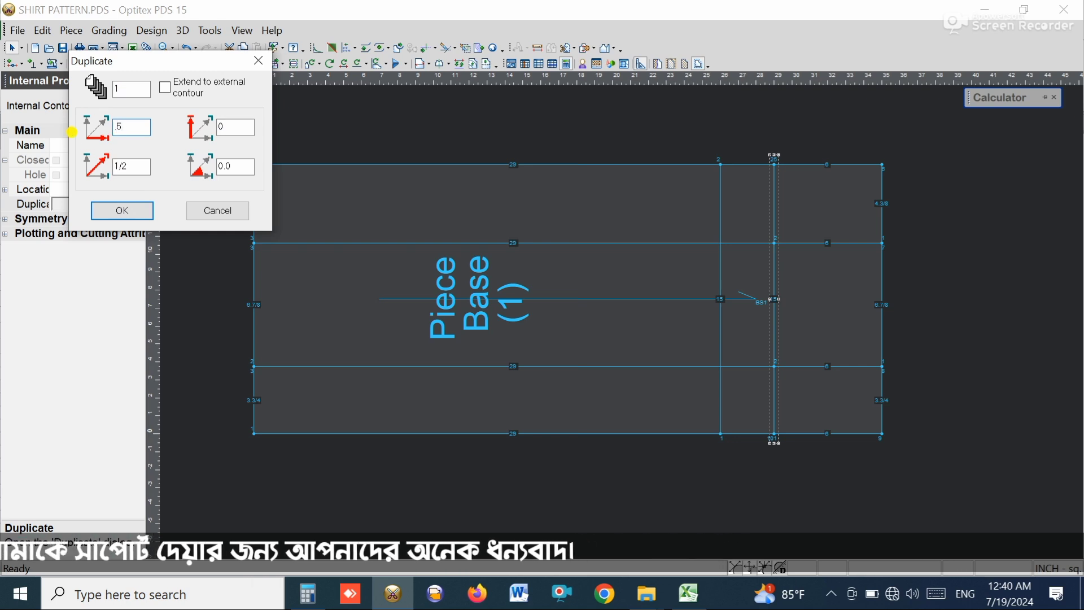
key(Return)
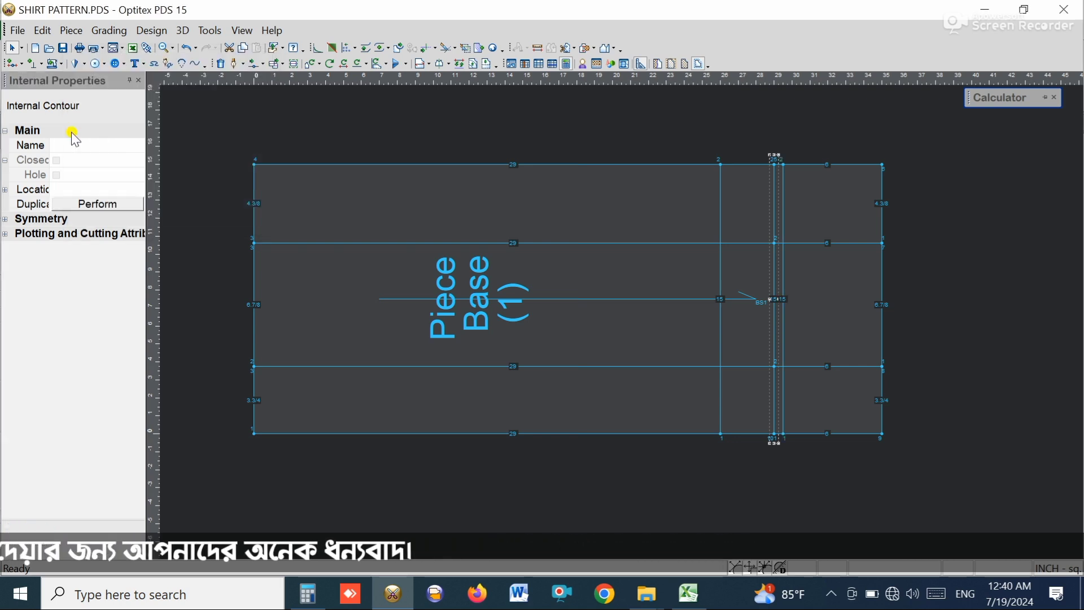
click(63, 48)
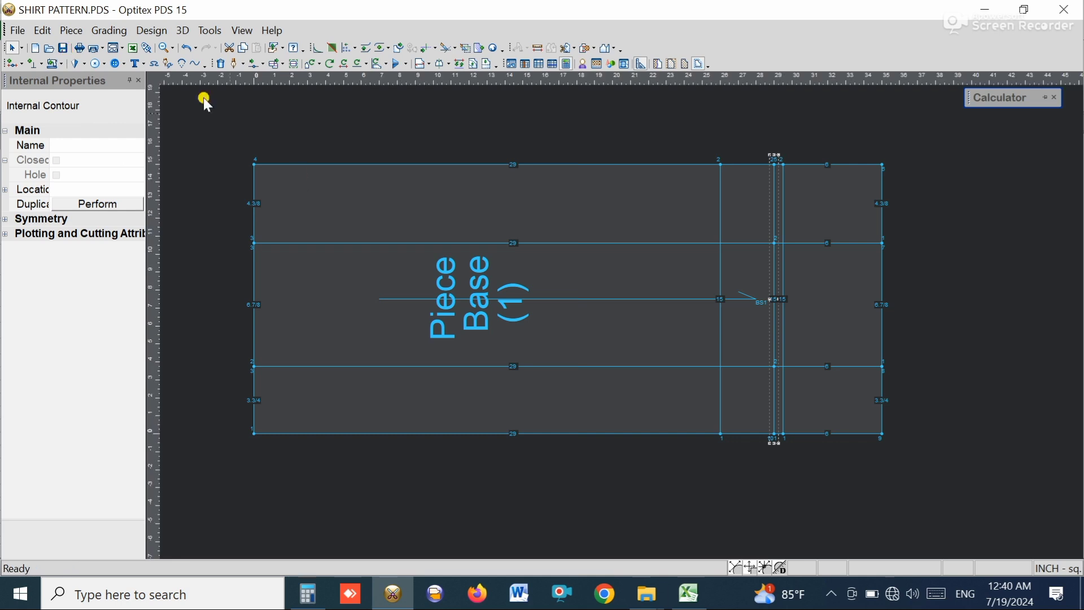
click(685, 361)
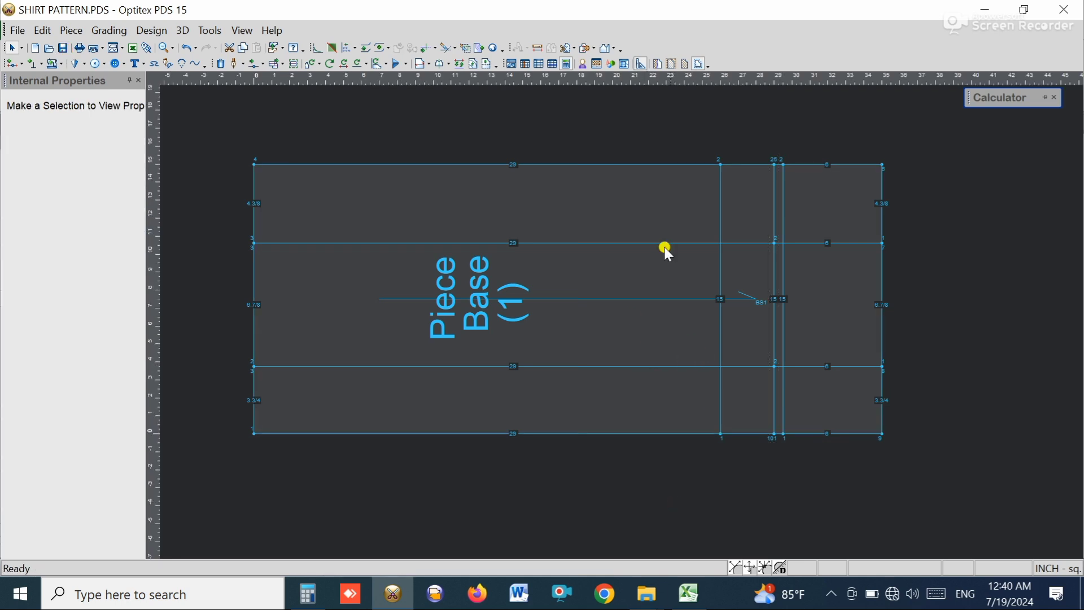
Examine the shirt drawings in the Excel BOM and Detail Sheet, check the size M across shoulder in the Spec Sheet, and return to Optitex PDS.
click(688, 593)
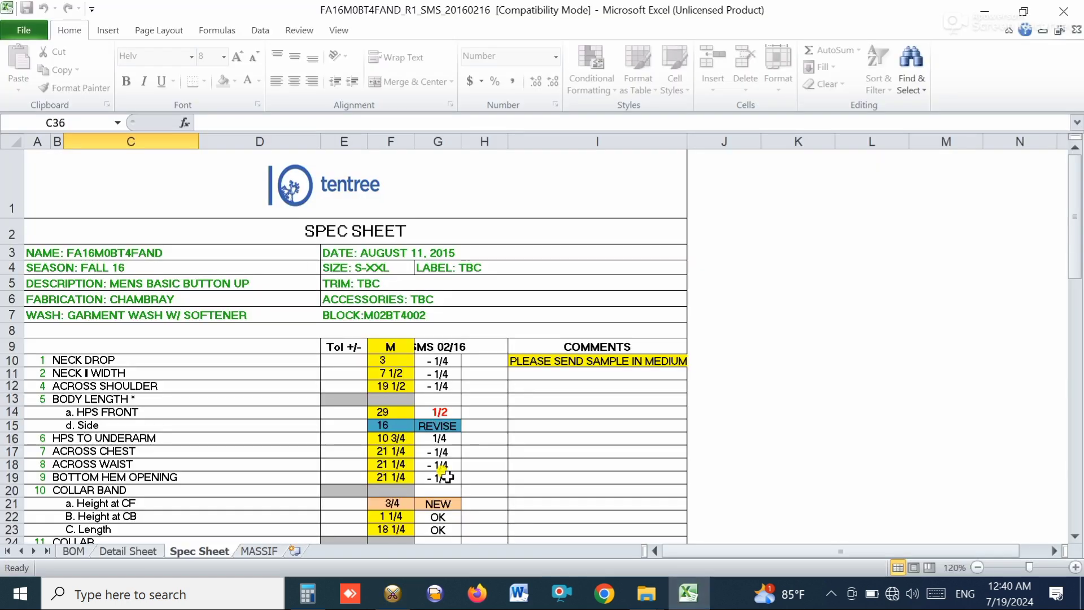
click(74, 551)
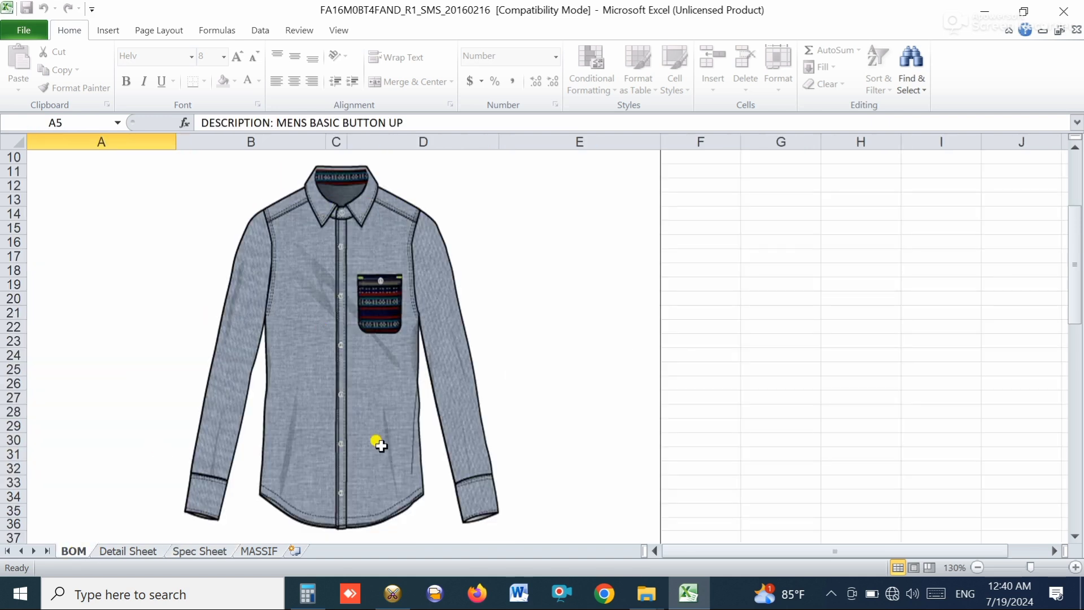
click(140, 551)
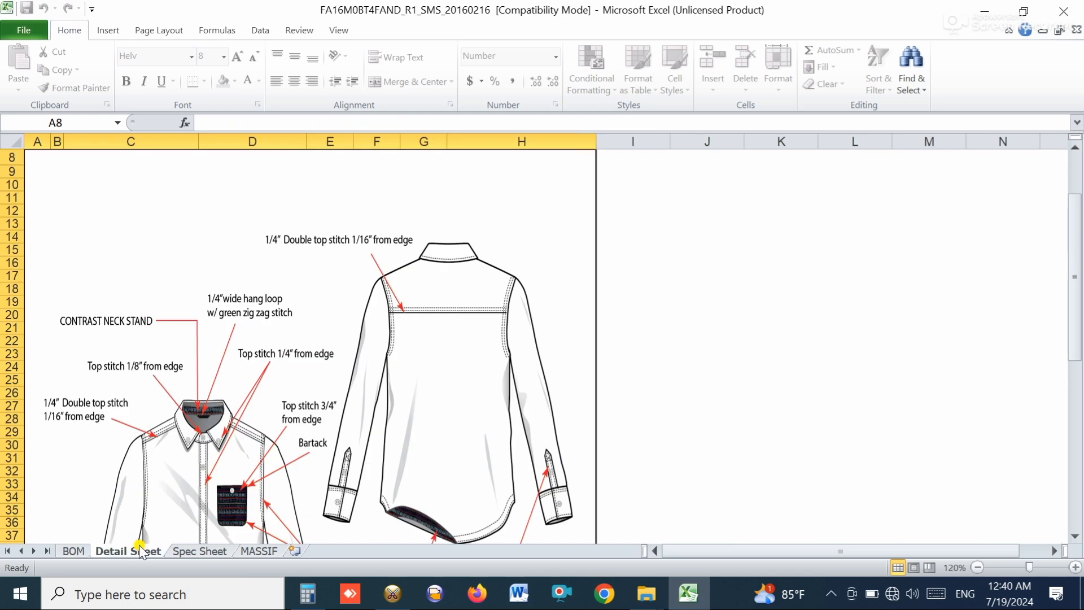
click(178, 552)
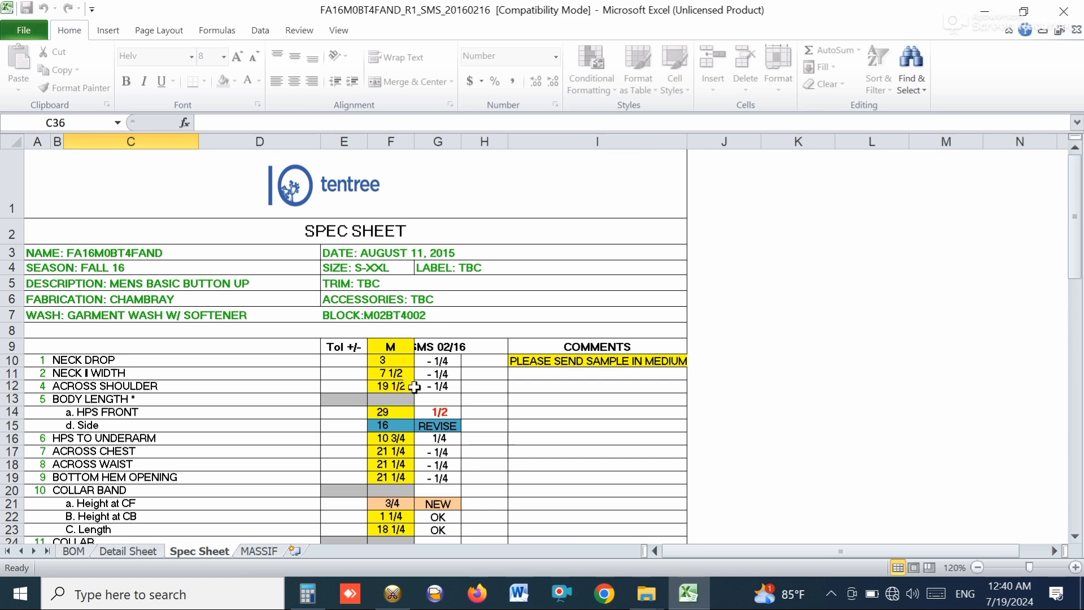
click(393, 592)
Clear the calculator and divide the across shoulder value 19.5 by 2.
click(996, 98)
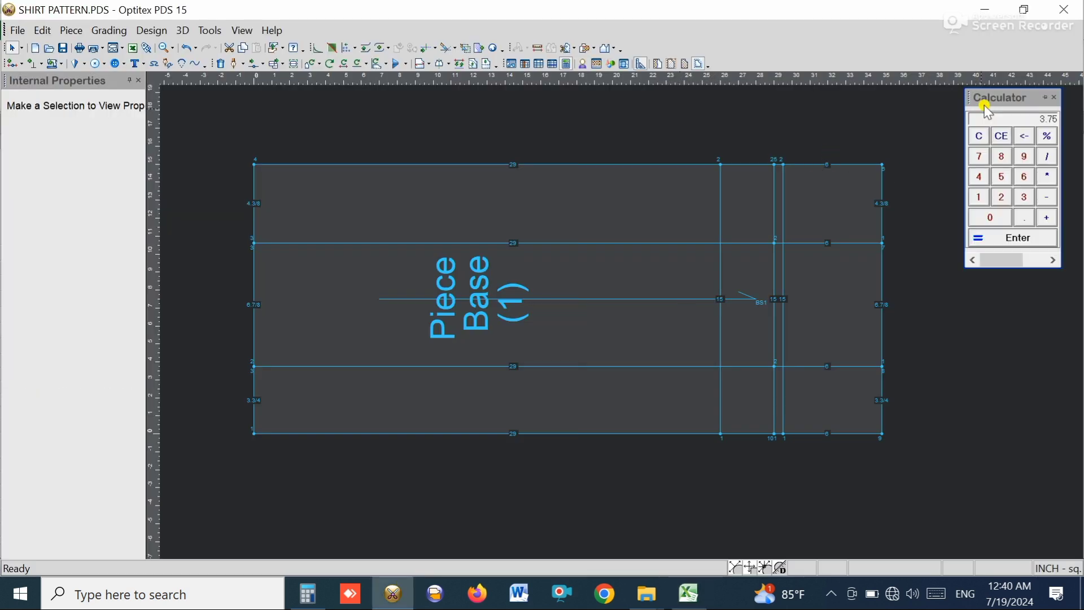
click(981, 137)
click(980, 198)
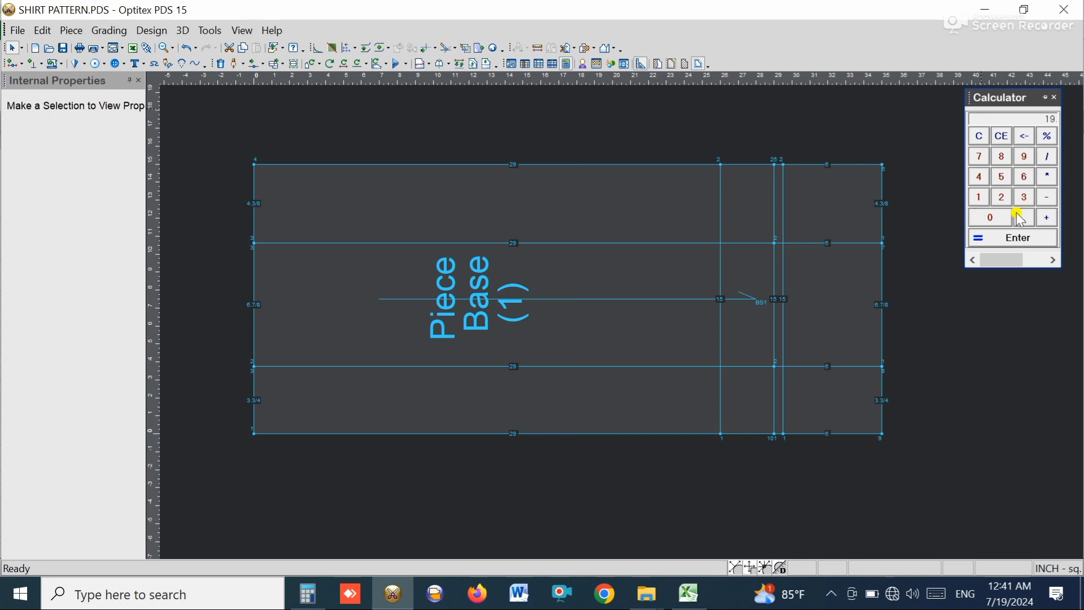
click(1002, 177)
click(1009, 199)
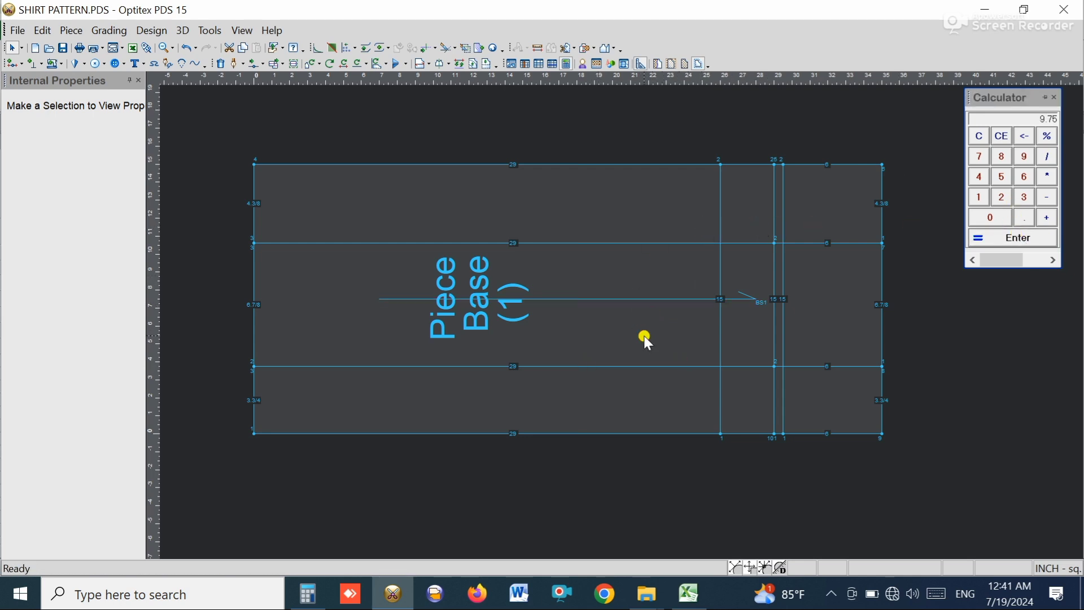
Create a line parallel to the piece's full lower edge at a distance of 9.75 inches, extending both ends and creating the point connection.
click(473, 64)
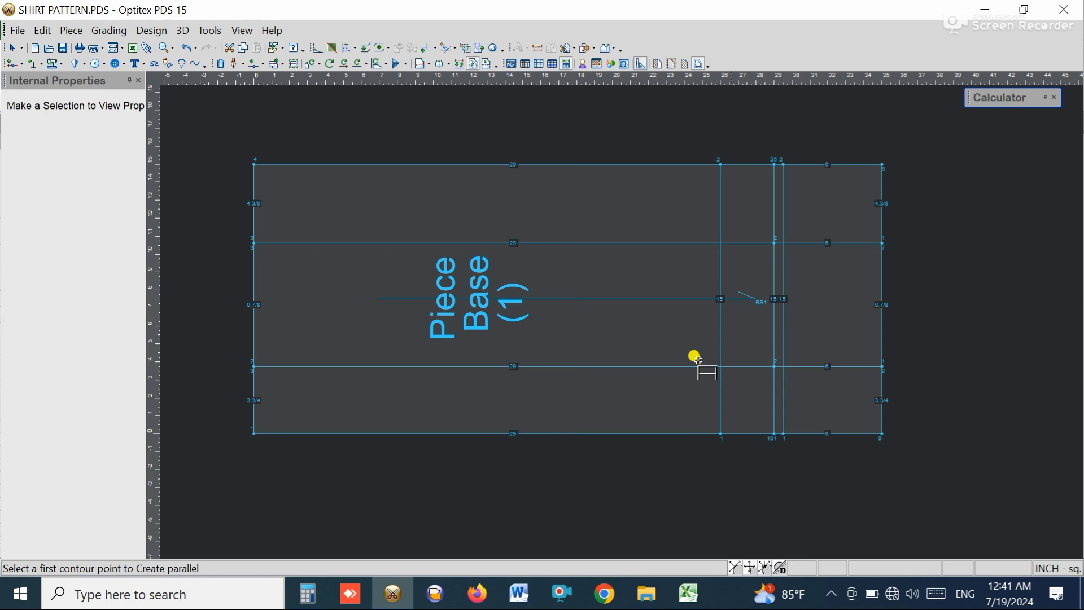
click(881, 433)
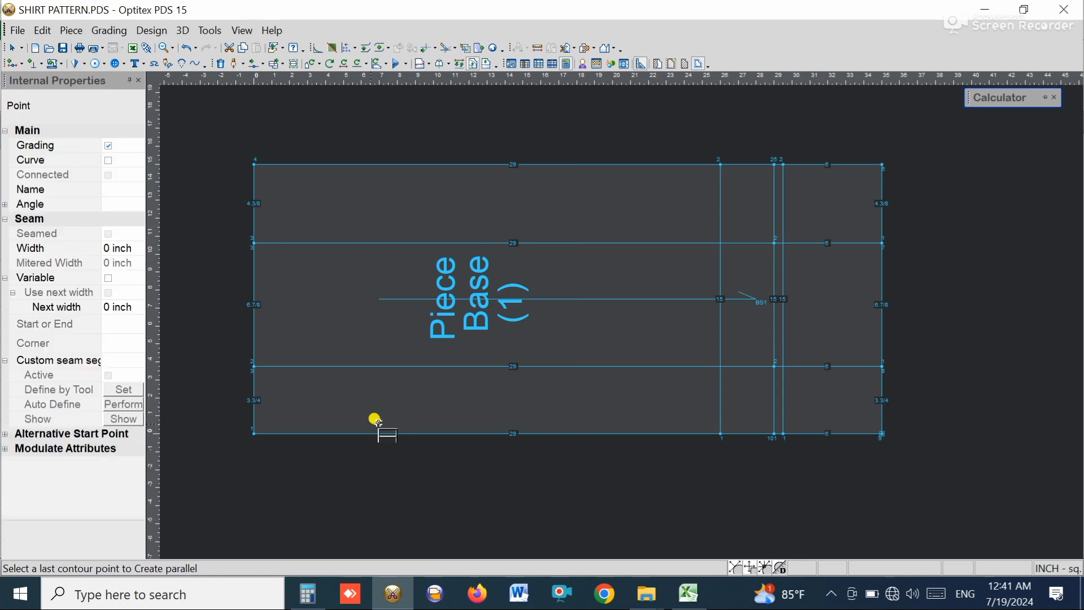
click(253, 432)
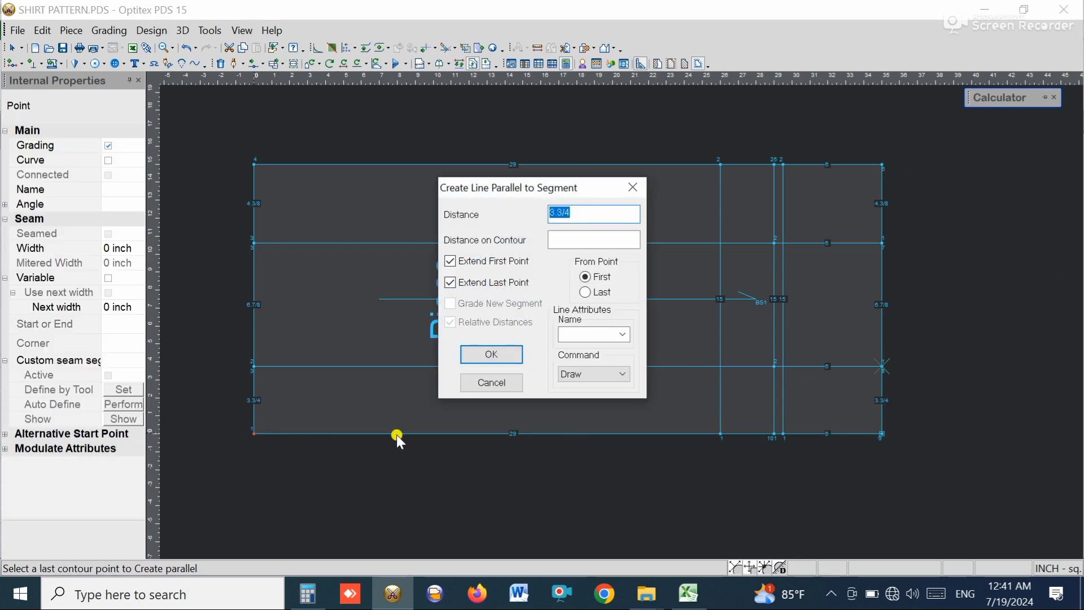
text(9.75)
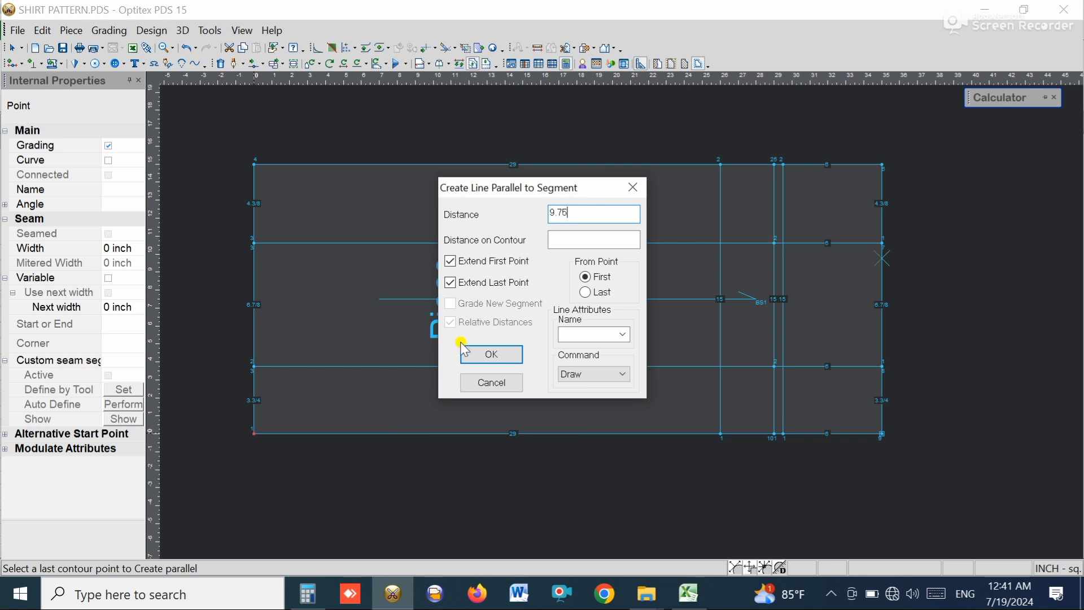
click(478, 355)
click(547, 333)
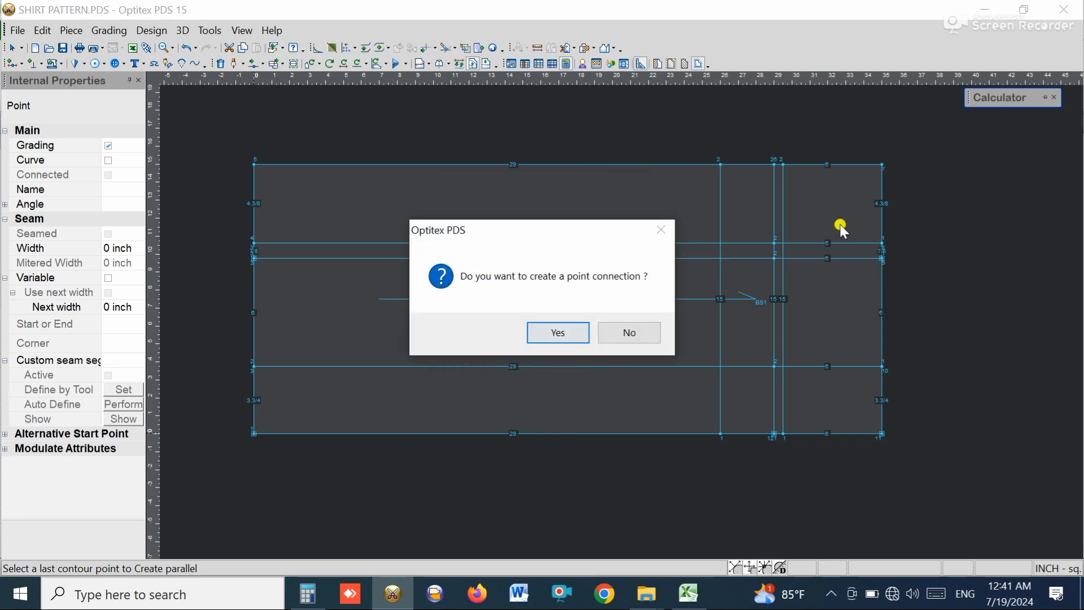
click(551, 330)
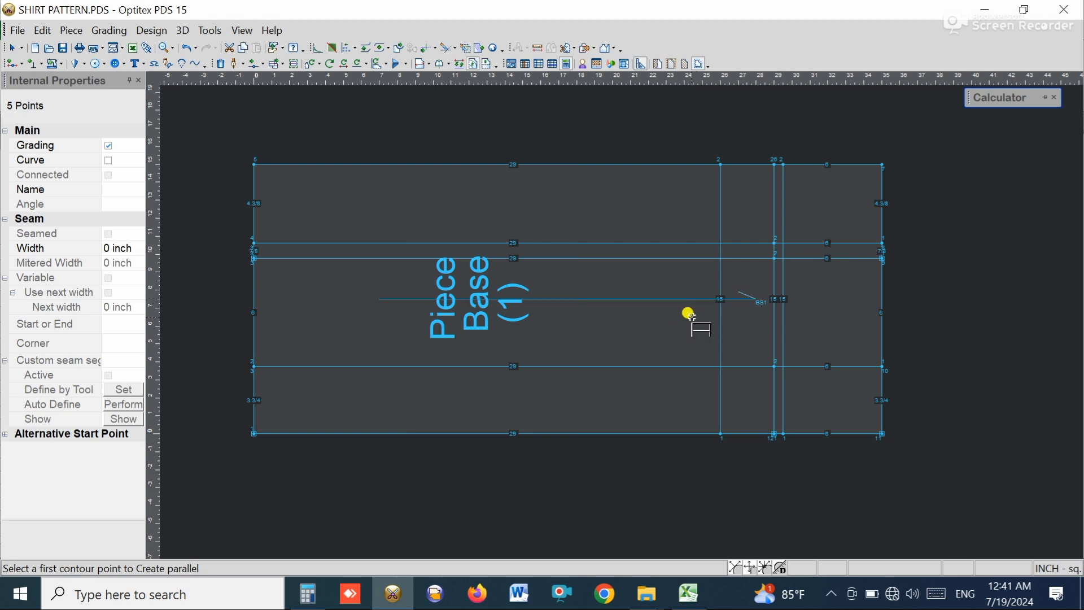
Check the size M armhole flat value in the Excel spec sheet, return to Optitex PDS and switch back to the Select tool.
click(681, 603)
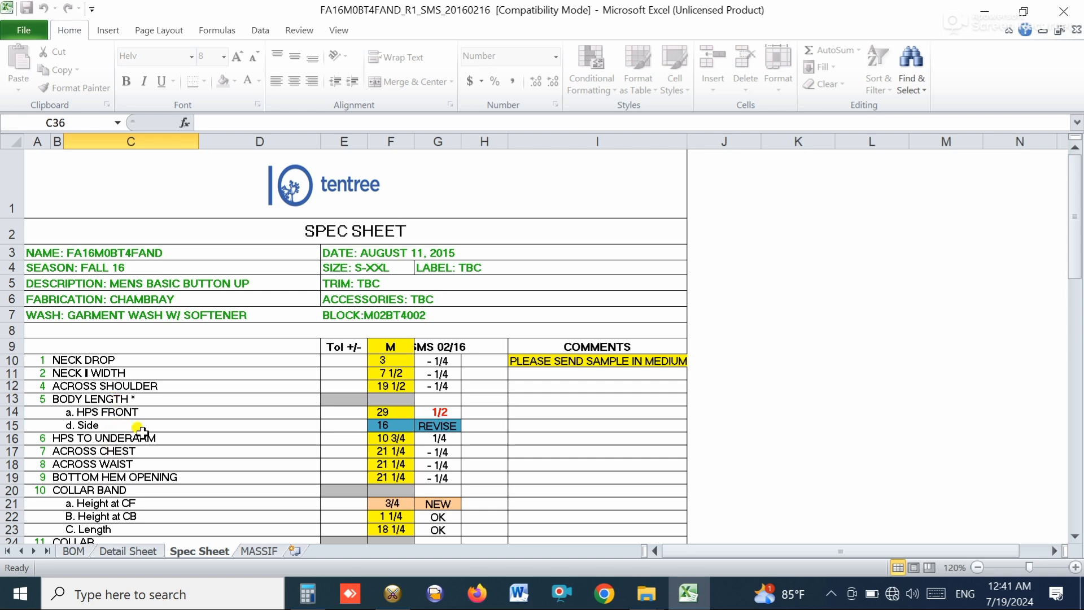
scroll(143, 433, down, 1)
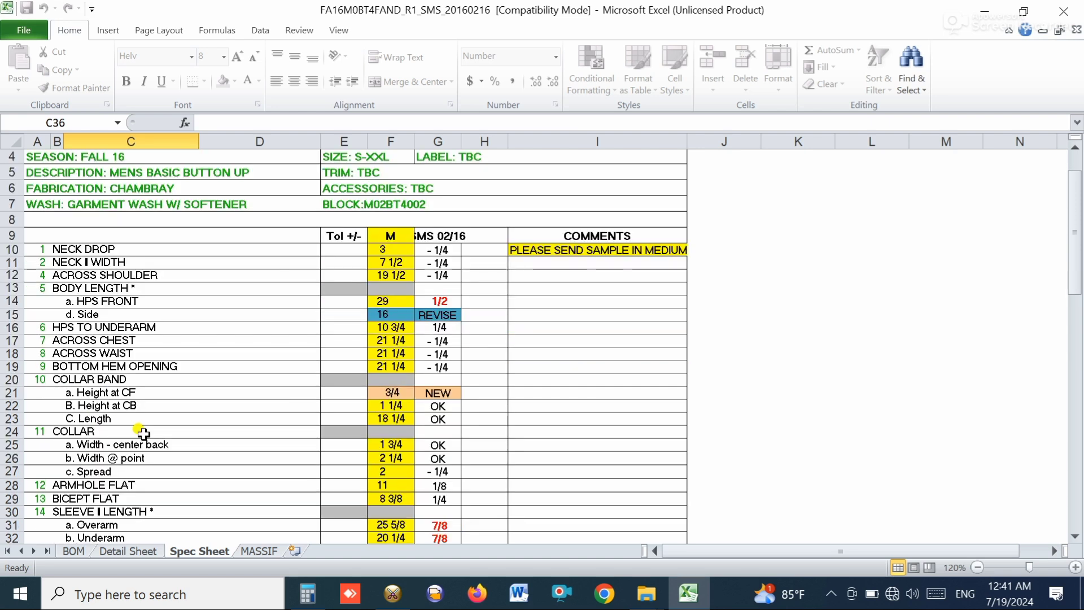
click(107, 484)
click(396, 484)
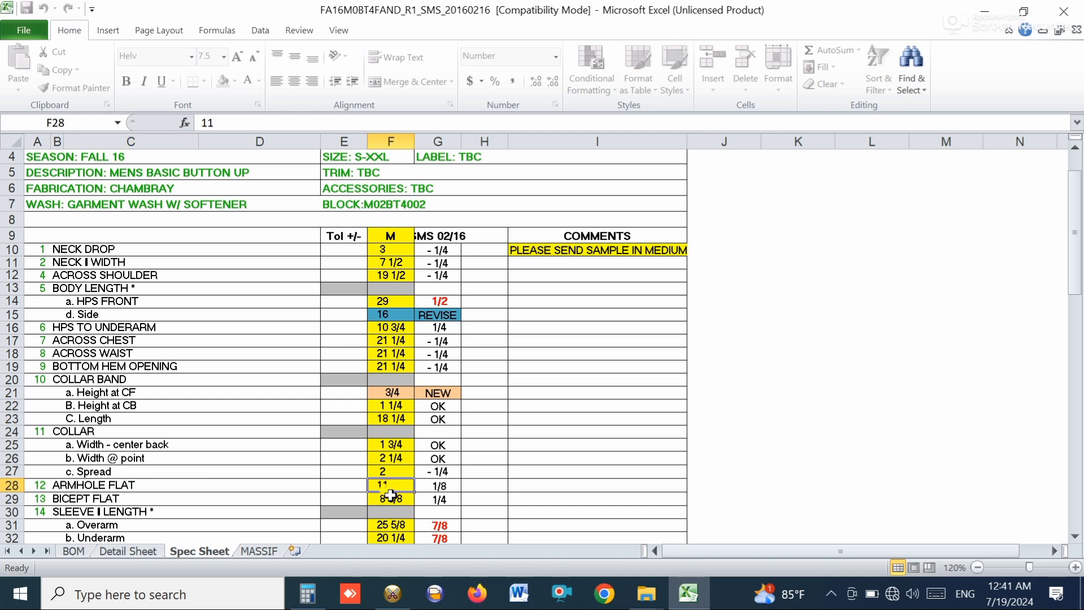
click(393, 593)
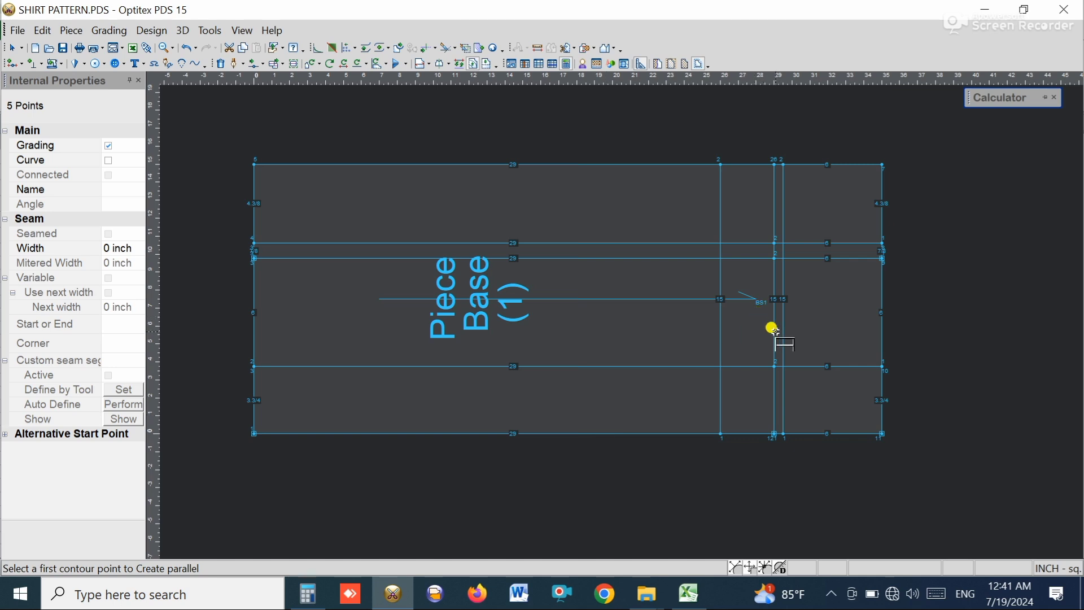
right_click(825, 264)
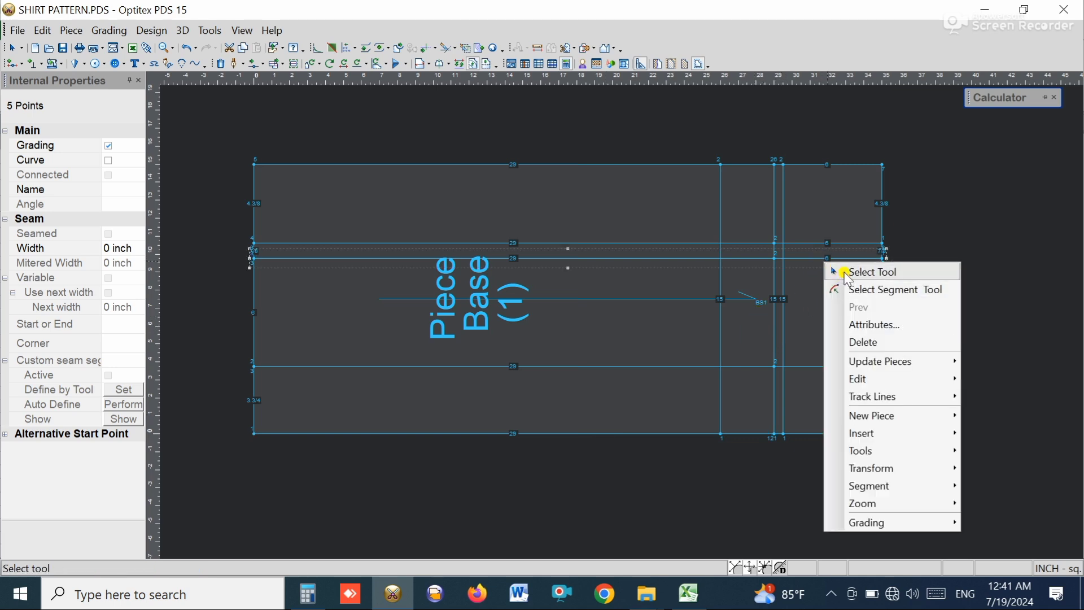
click(836, 272)
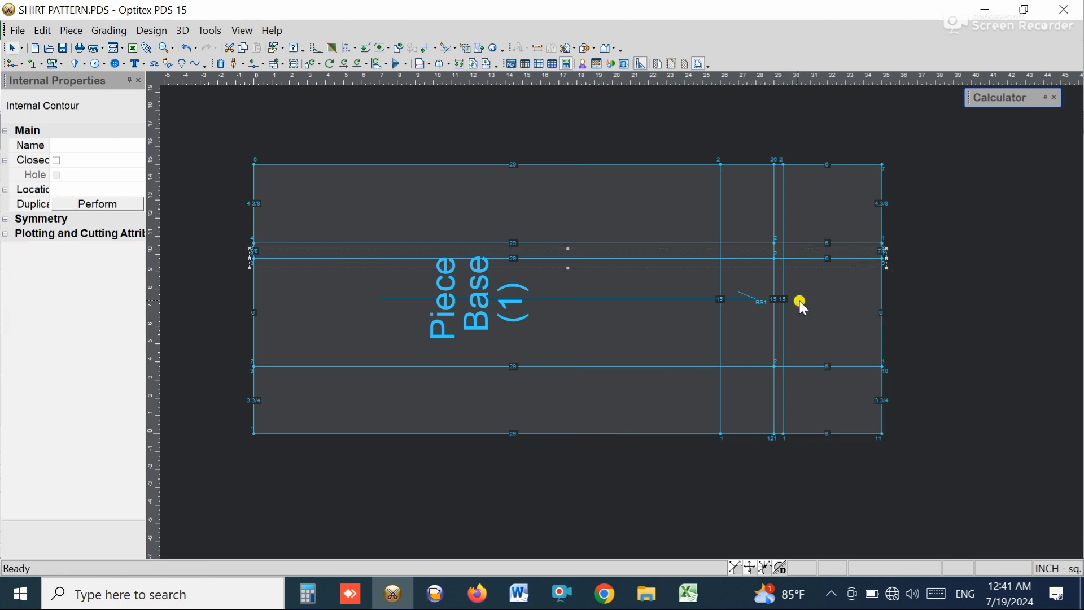
Create a line parallel to the outermost vertical internal line at a distance of -11 inches and return to the Select tool.
click(473, 65)
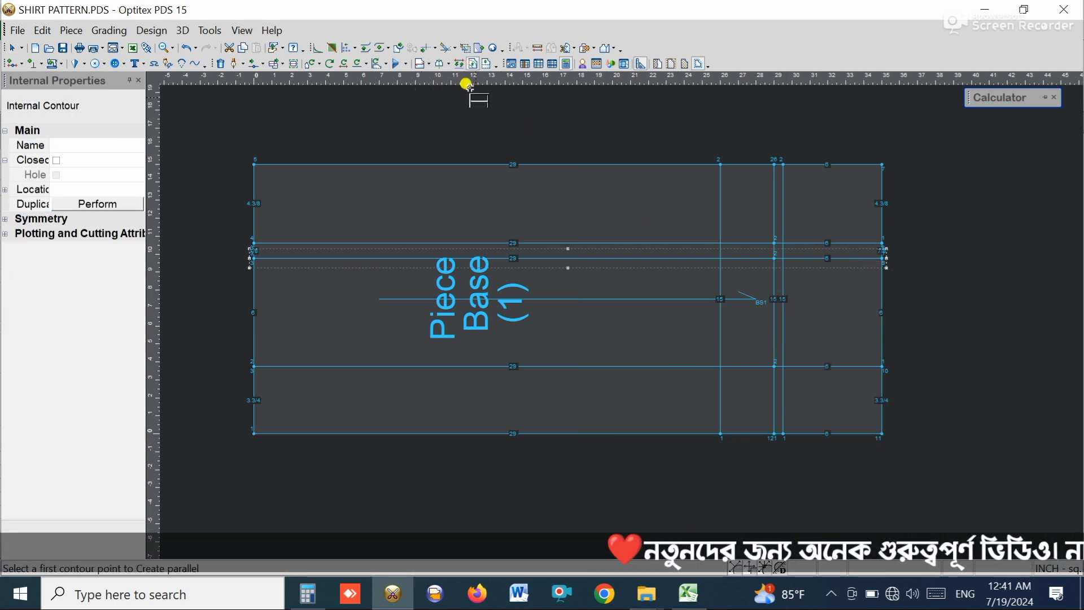
click(785, 300)
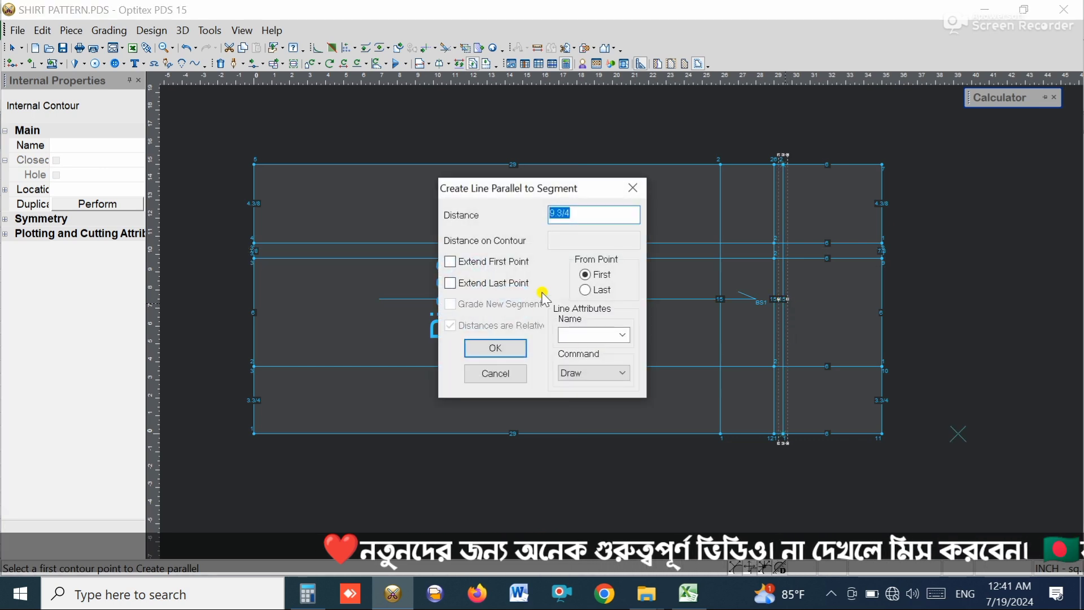
text(-11)
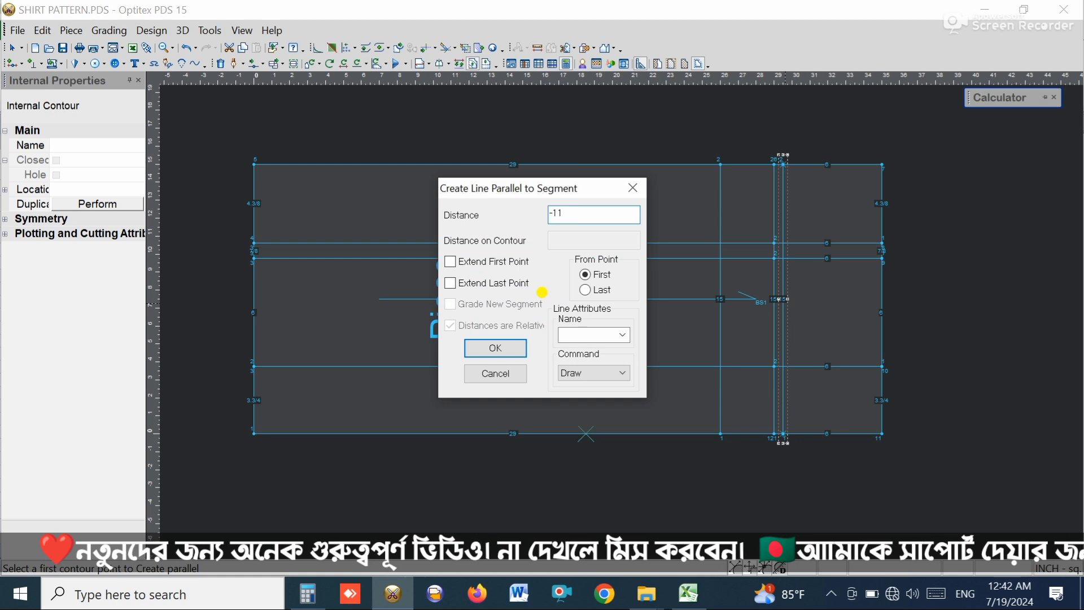
key(Return)
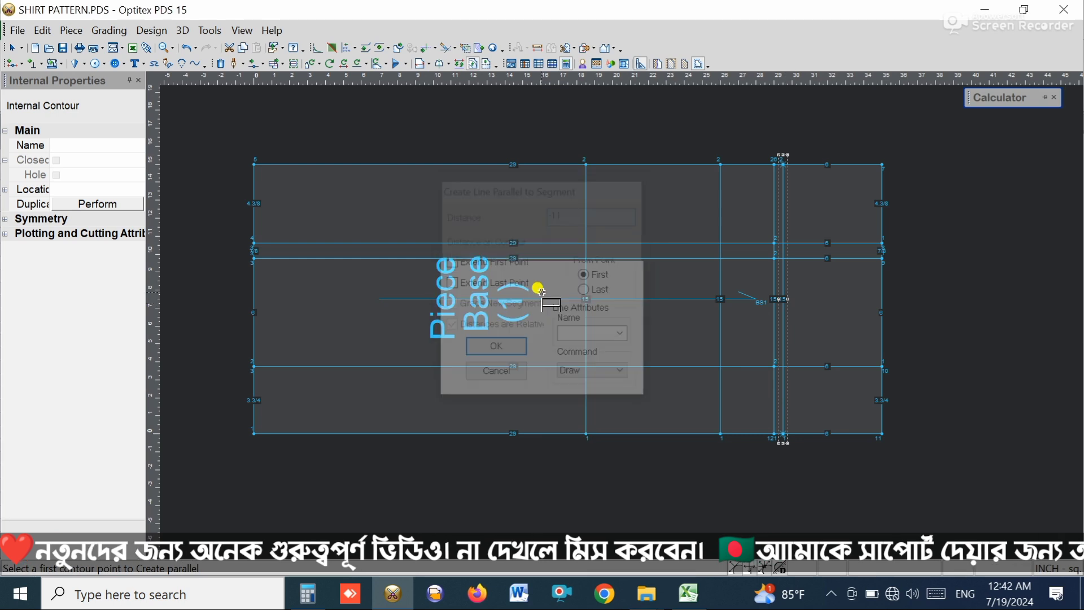
right_click(633, 206)
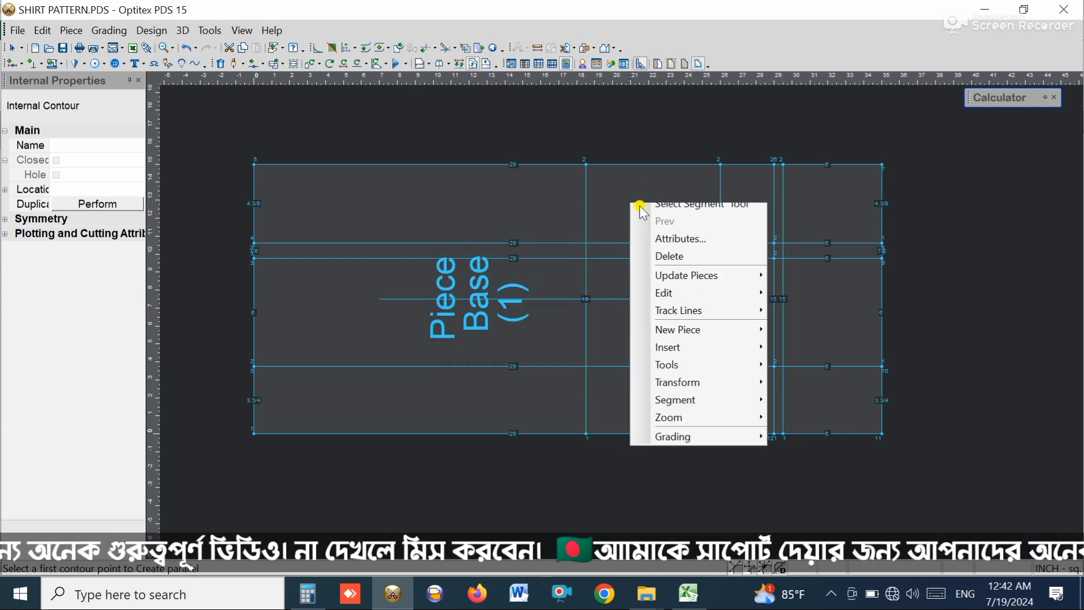
click(653, 211)
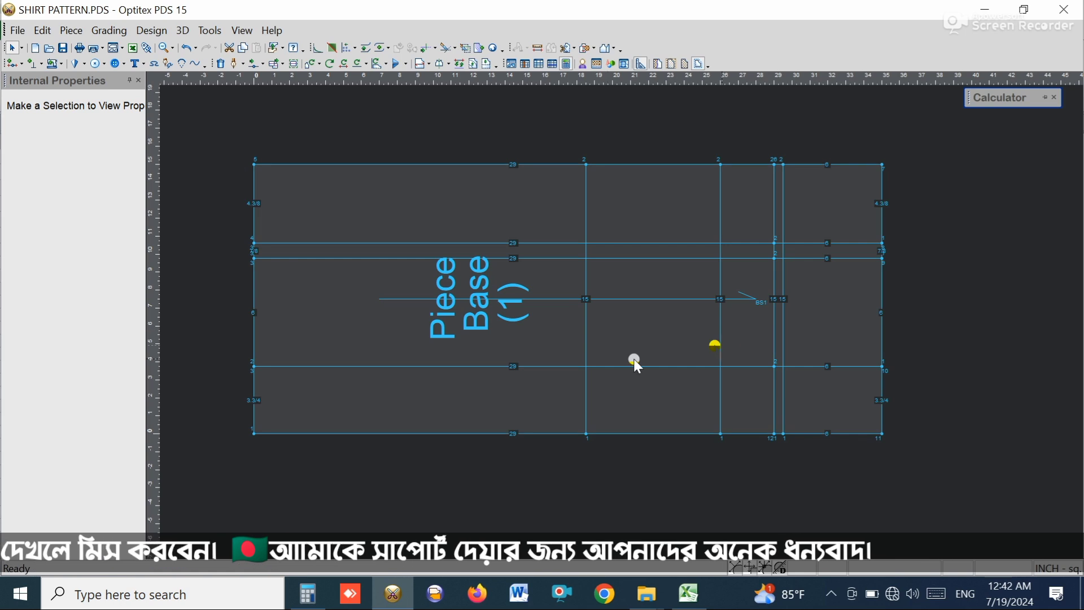
Review the size M measurements around armhole flat in the Excel Spec Sheet and return to the pattern in Optitex PDS.
scroll(615, 316, up, 2)
scroll(615, 315, up, 2)
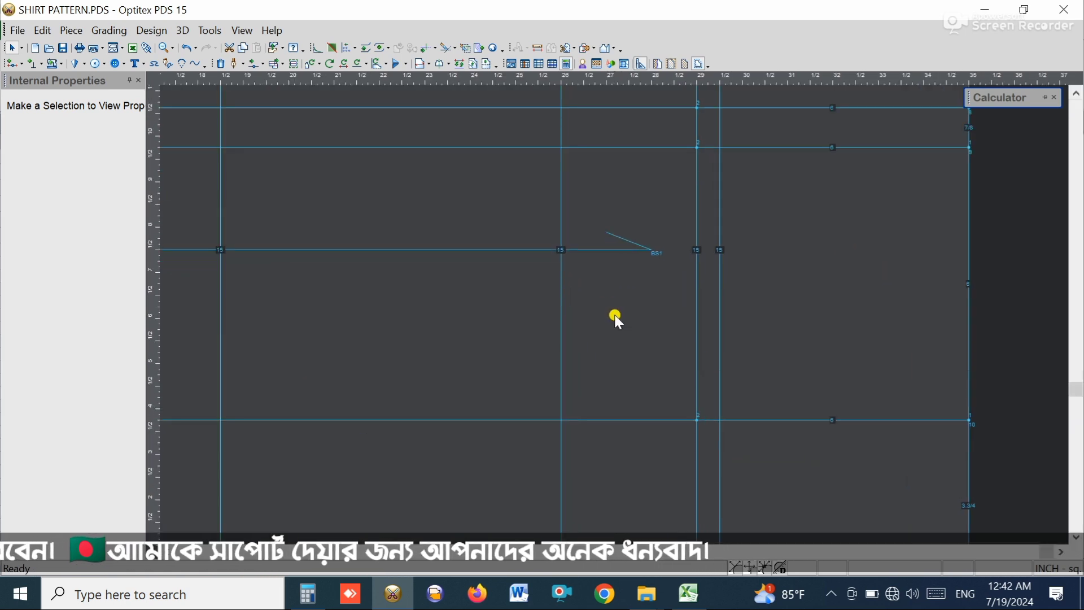
click(688, 592)
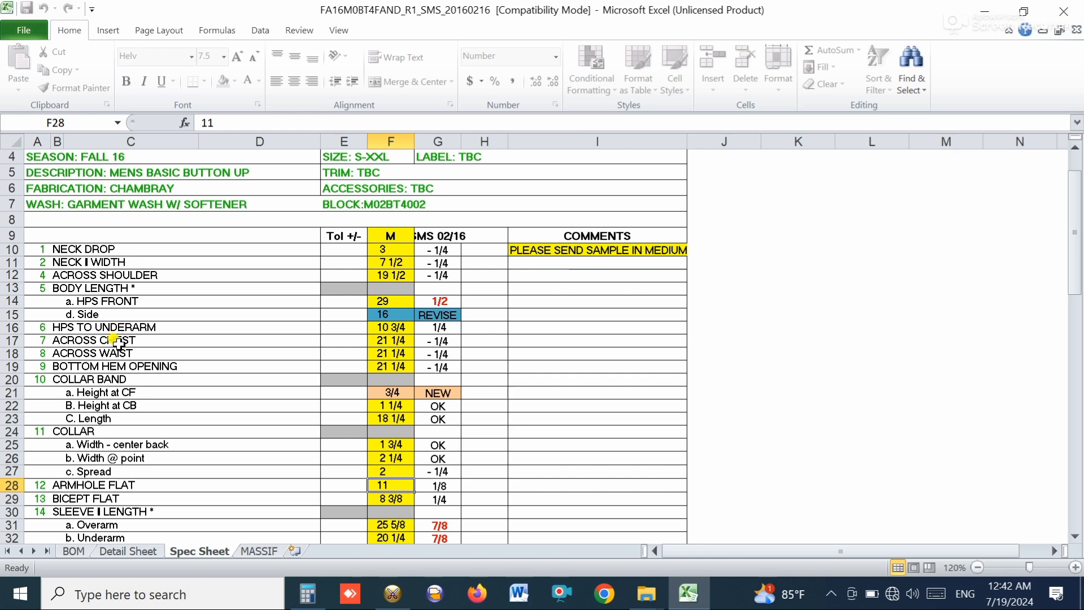
scroll(120, 404, down, 2)
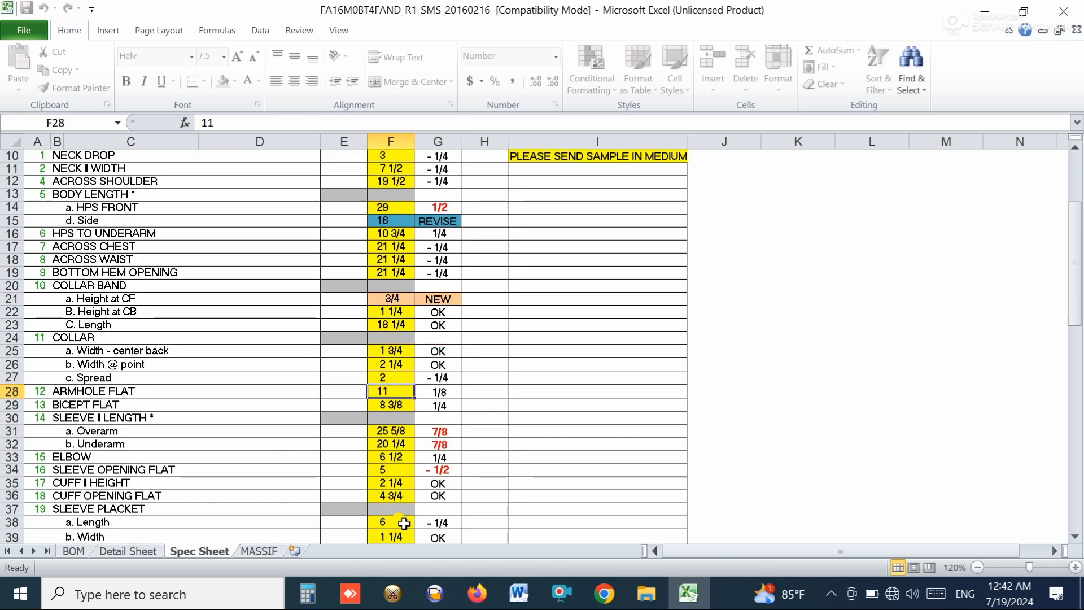
click(393, 593)
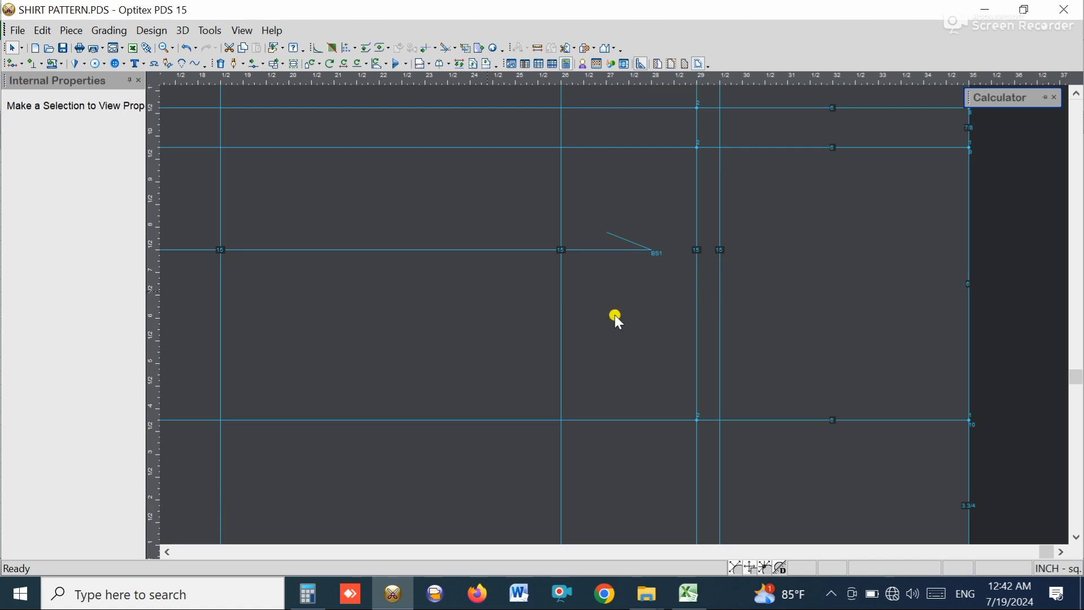
scroll(617, 317, down, 3)
scroll(617, 318, up, 2)
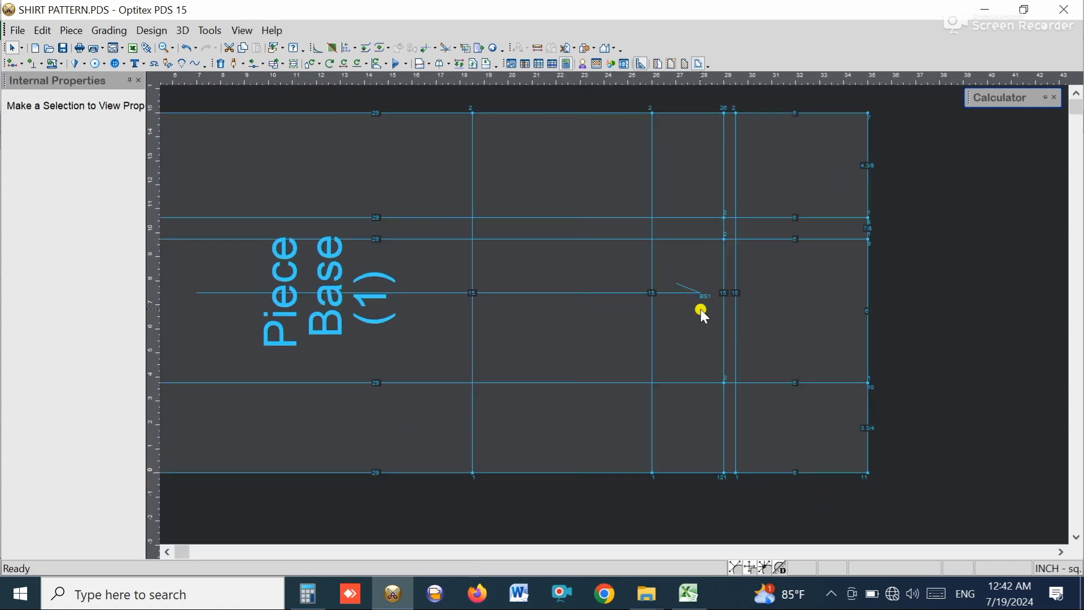
Duplicate the outermost vertical internal line once with a horizontal offset of -2 inches, then deselect it.
click(732, 293)
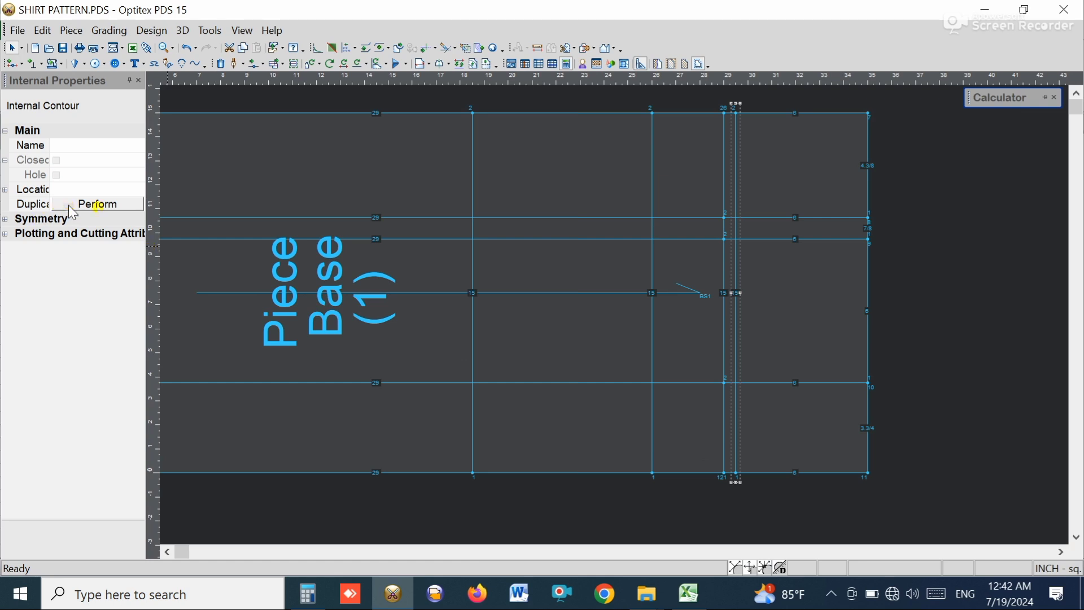
click(90, 204)
double_click(120, 128)
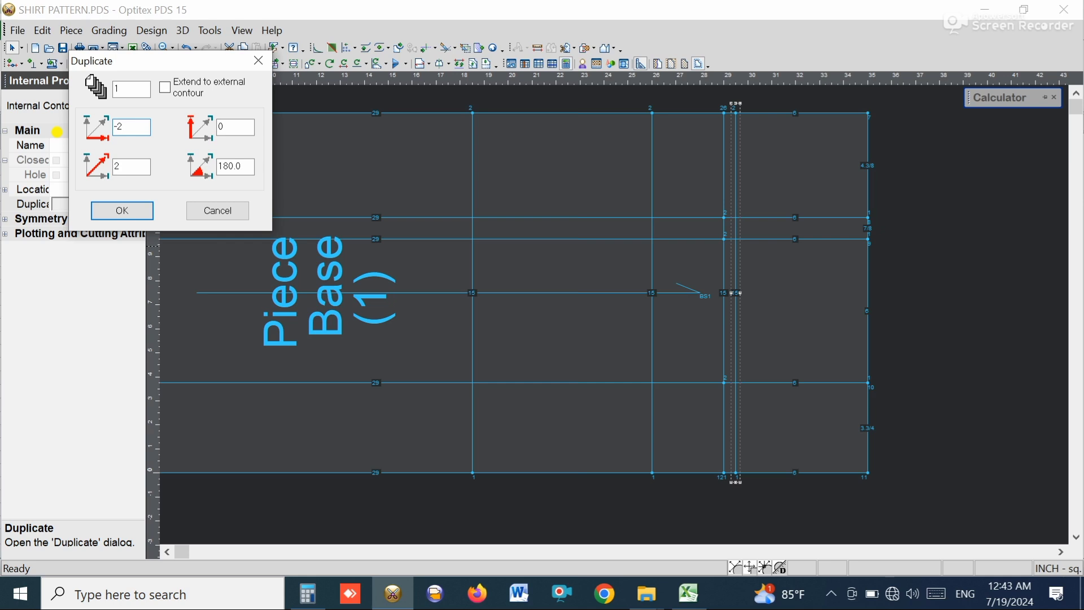
key(Return)
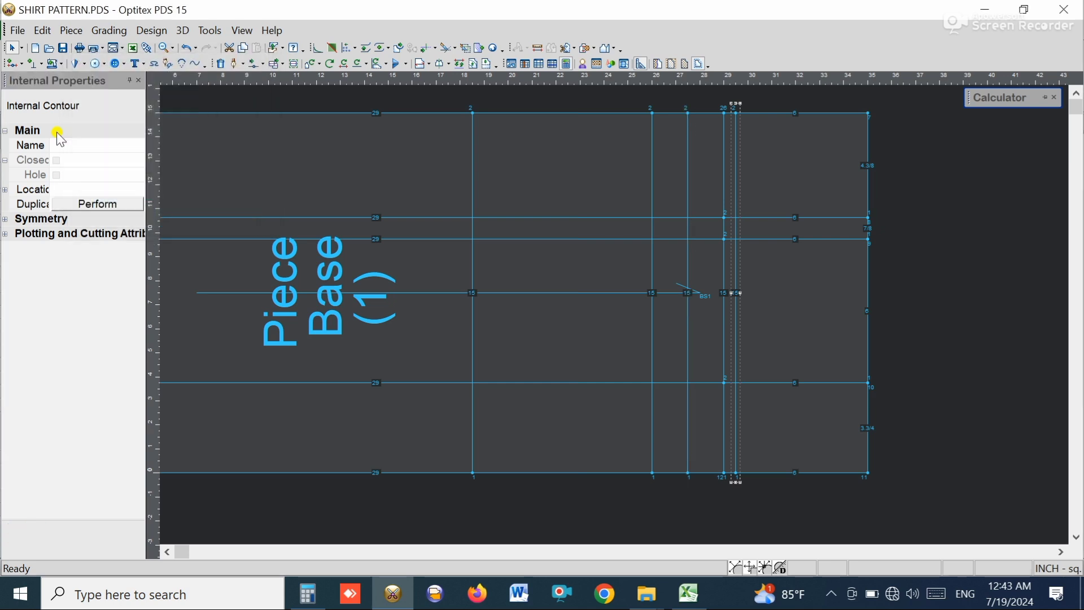
click(586, 275)
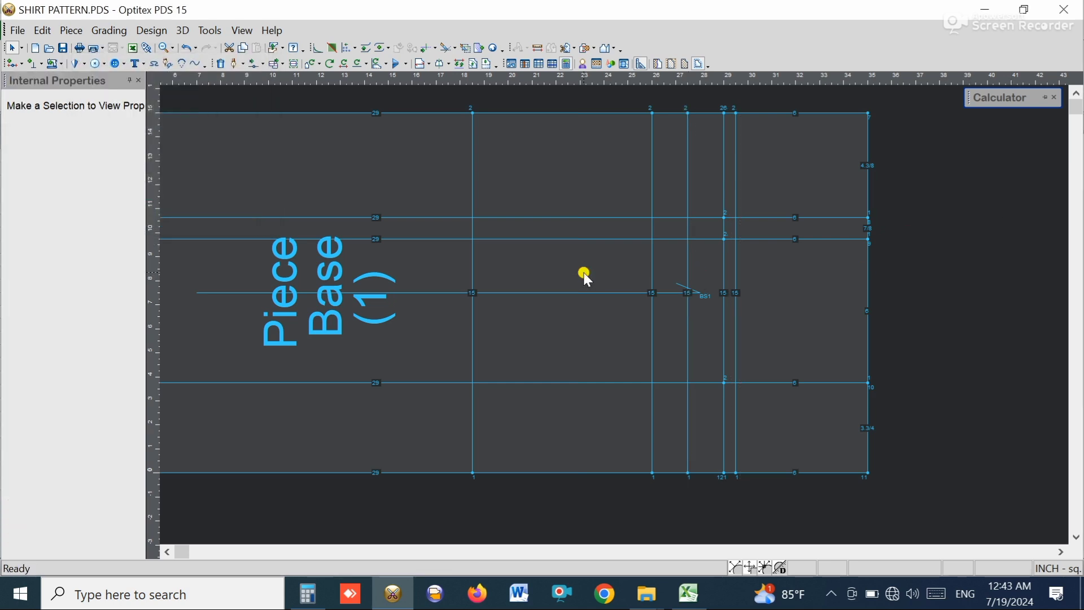
Draft a line from the 29-inch point on the lower edge to the neck width and outermost vertical guideline intersection, creating the point connections.
click(236, 64)
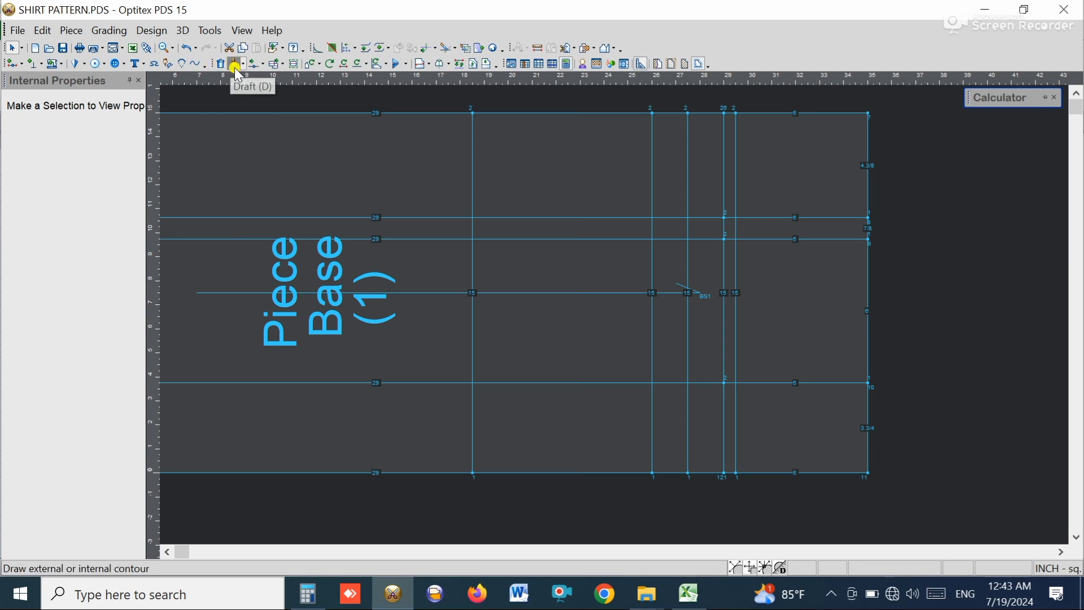
click(725, 471)
click(496, 403)
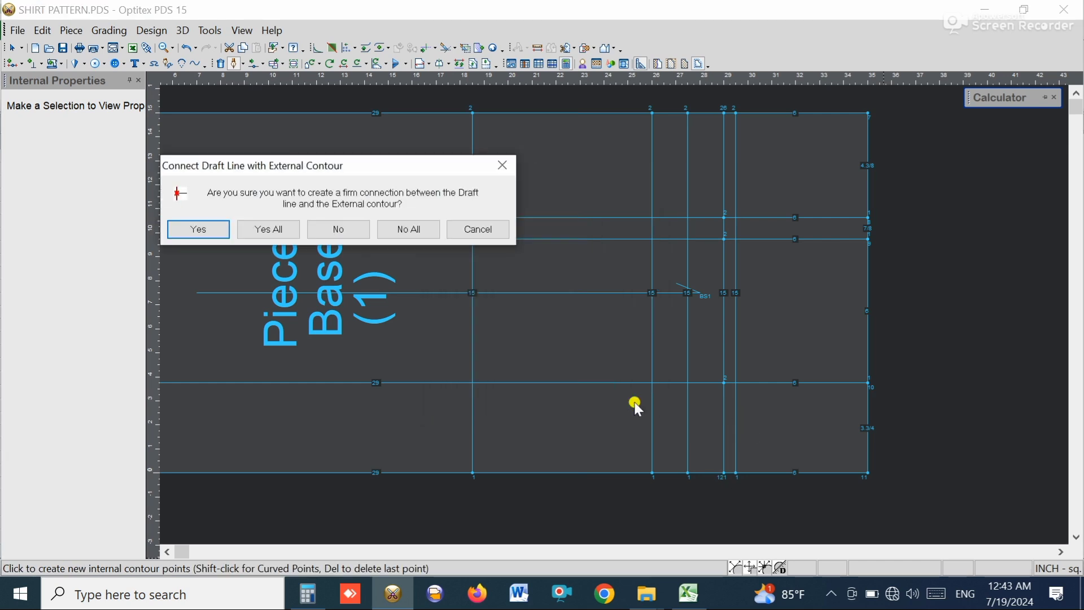
click(198, 230)
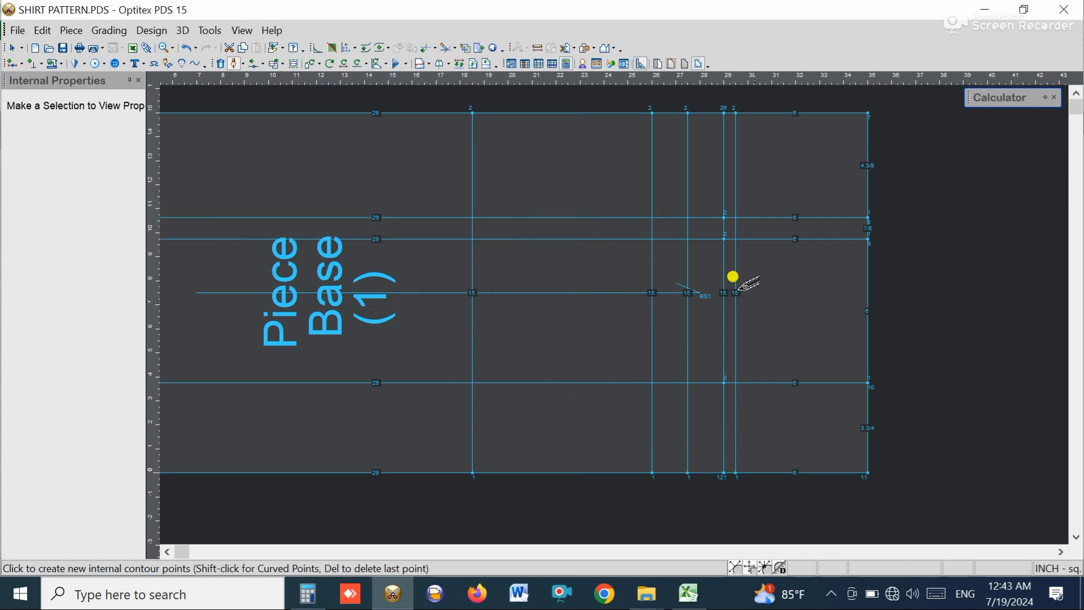
click(734, 382)
click(490, 402)
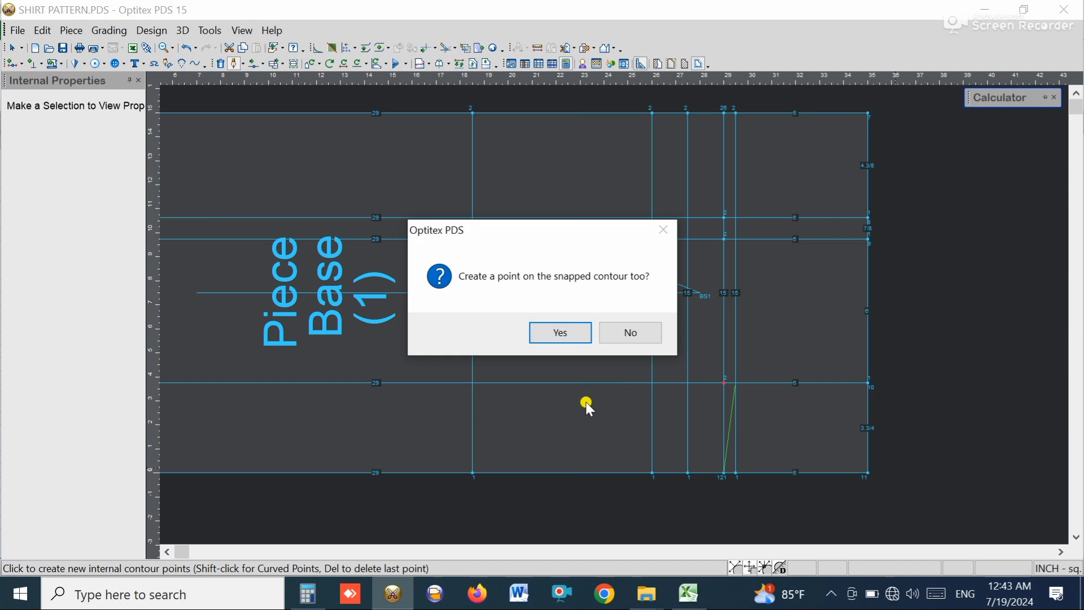
click(561, 331)
click(259, 232)
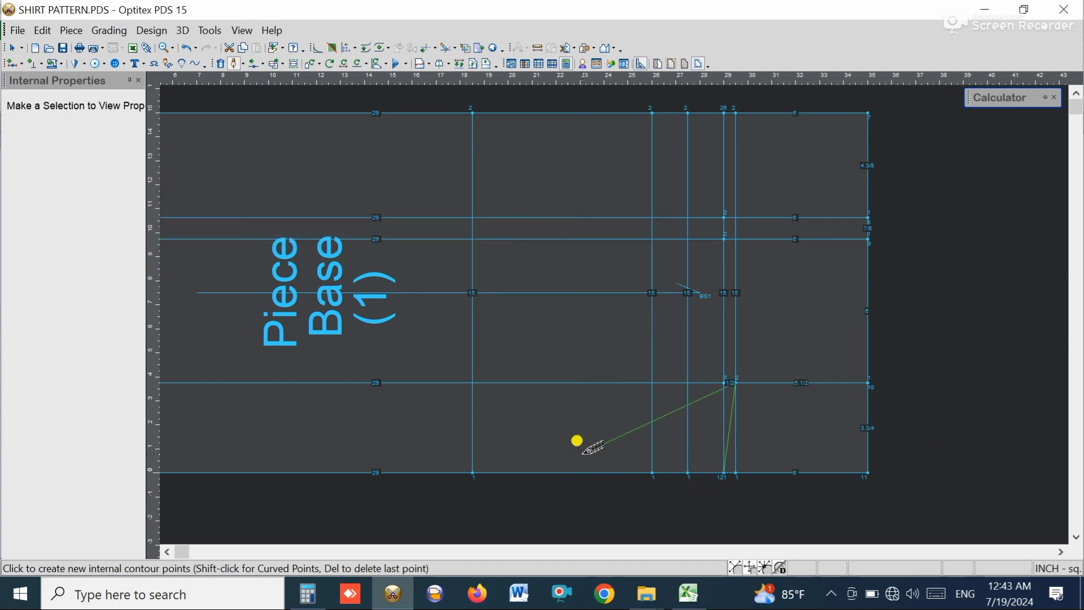
Continue the draft from the neck point to the neck drop guideline's end on the lower edge, finish drafting and return to the Select tool.
click(653, 472)
click(502, 404)
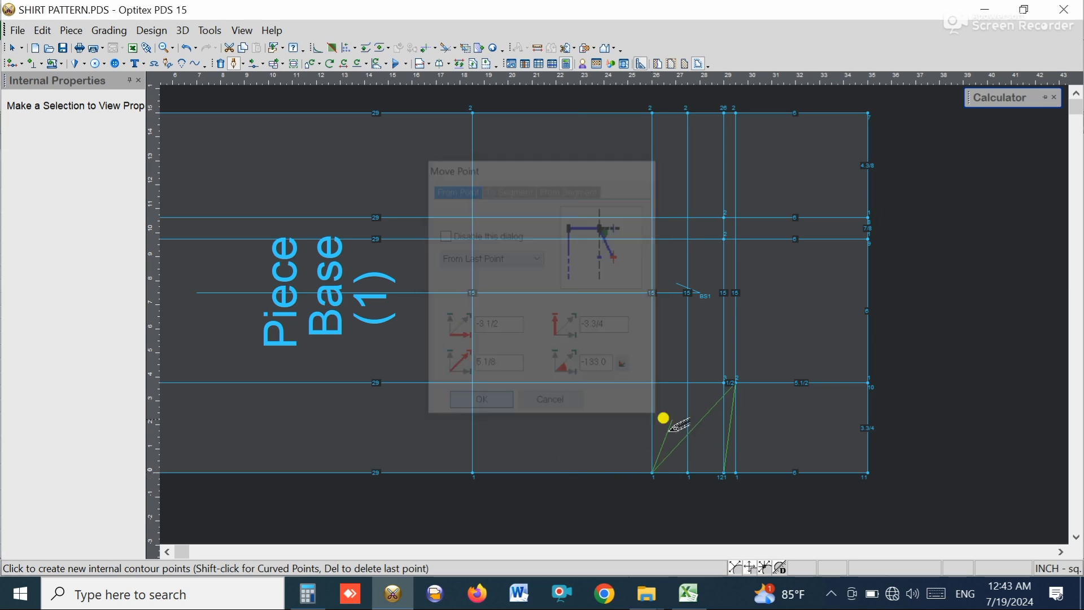
right_click(655, 276)
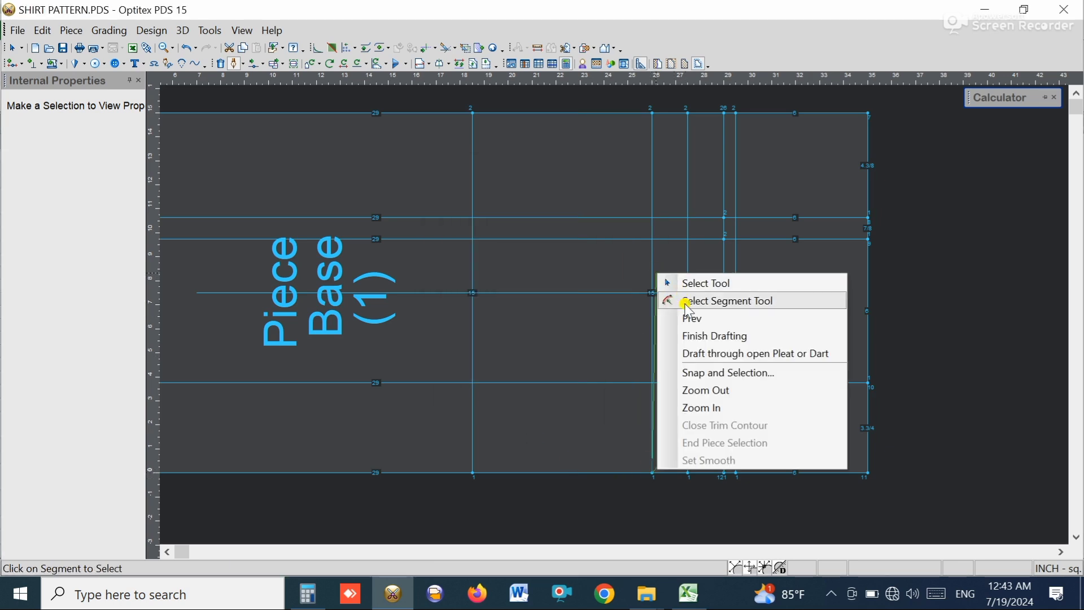
click(691, 334)
right_click(789, 272)
click(822, 283)
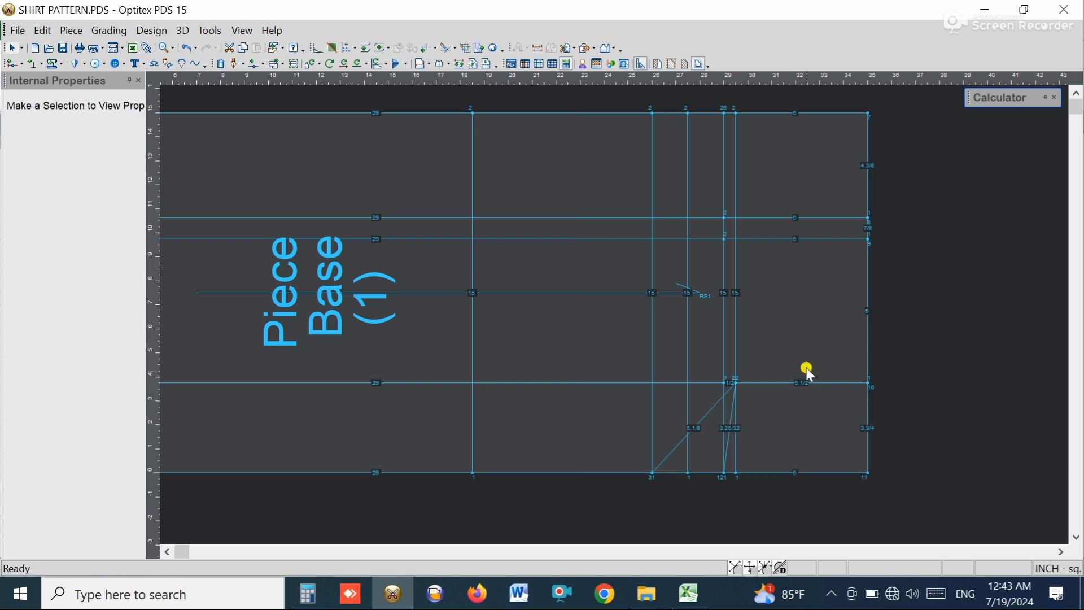
Draft the shoulder line from the neck point to where the duplicated guideline crosses the across shoulder line, creating a point on that line.
scroll(612, 307, up, 3)
scroll(613, 311, down, 3)
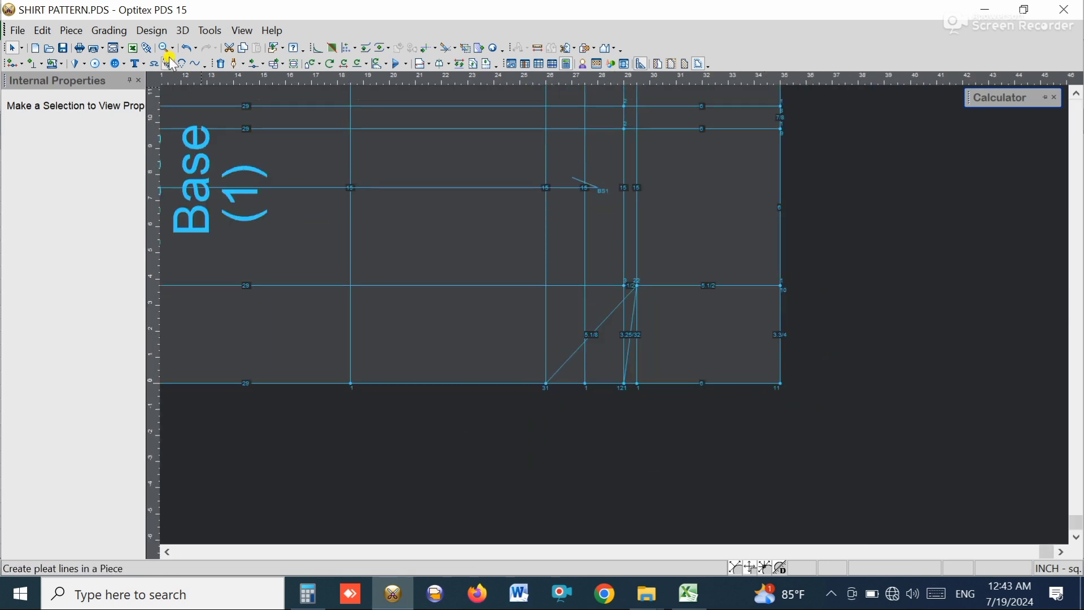
click(231, 62)
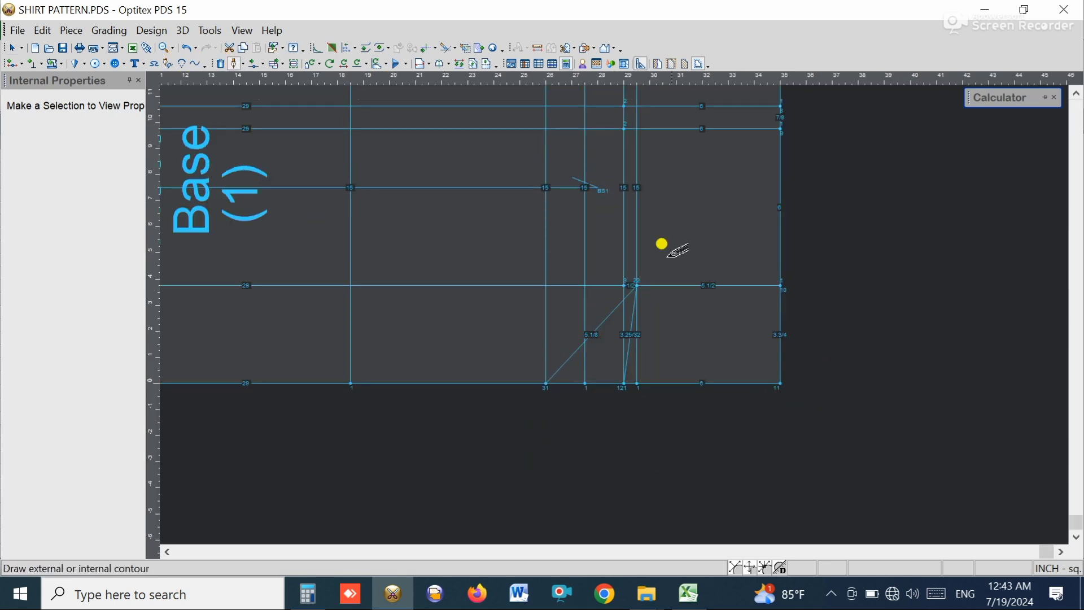
click(638, 286)
click(480, 399)
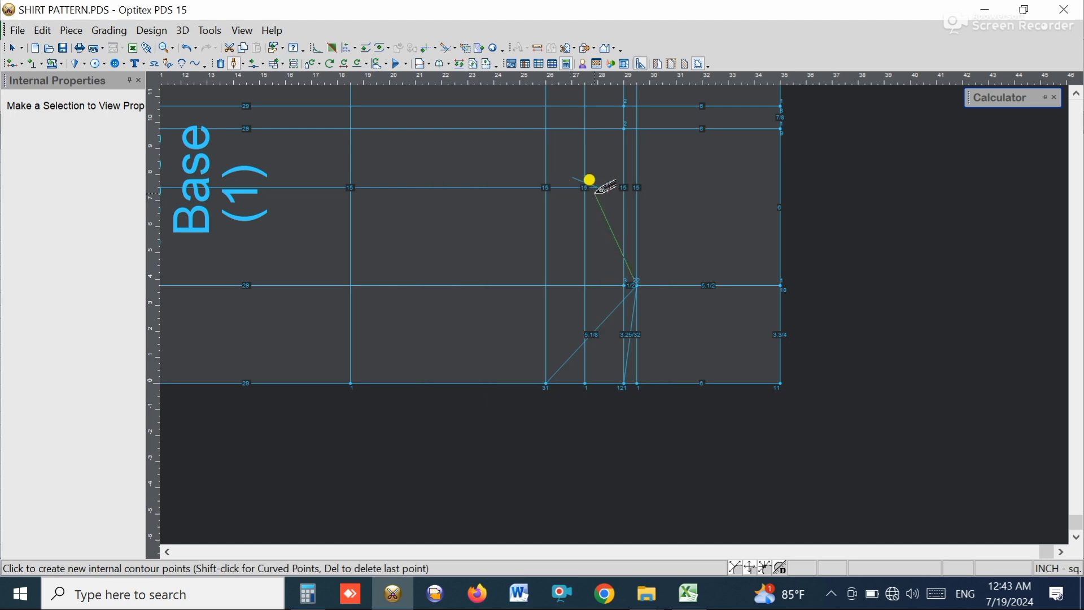
scroll(632, 289, down, 1)
click(609, 248)
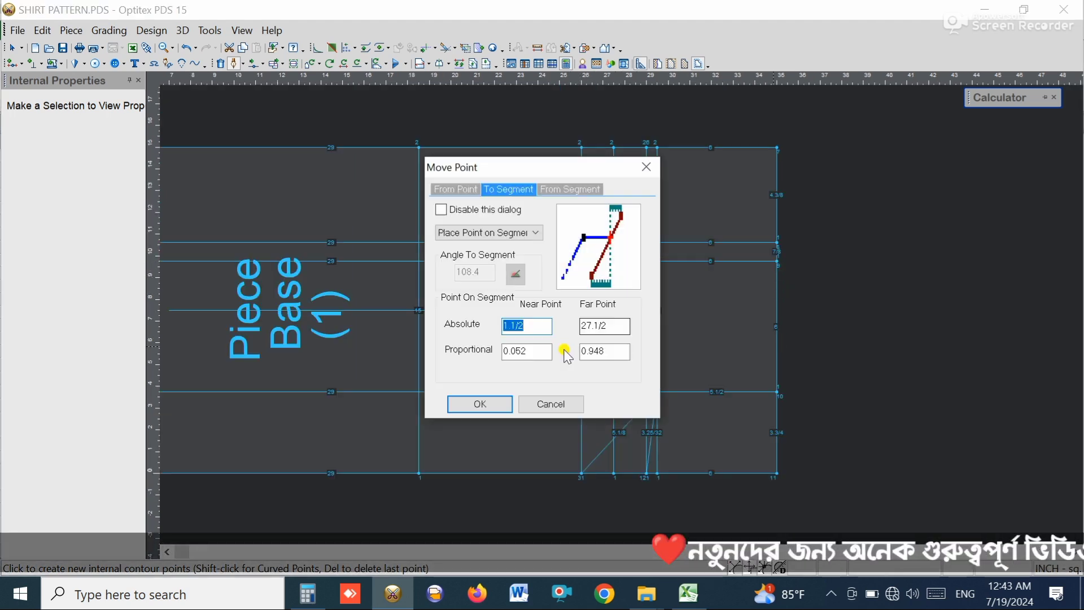
click(480, 404)
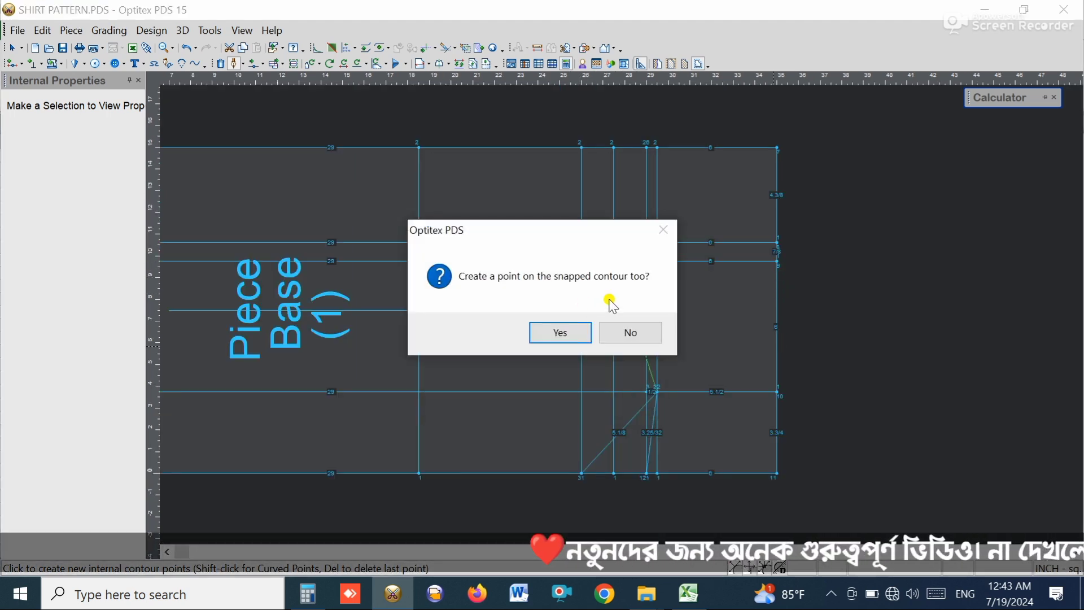
click(559, 330)
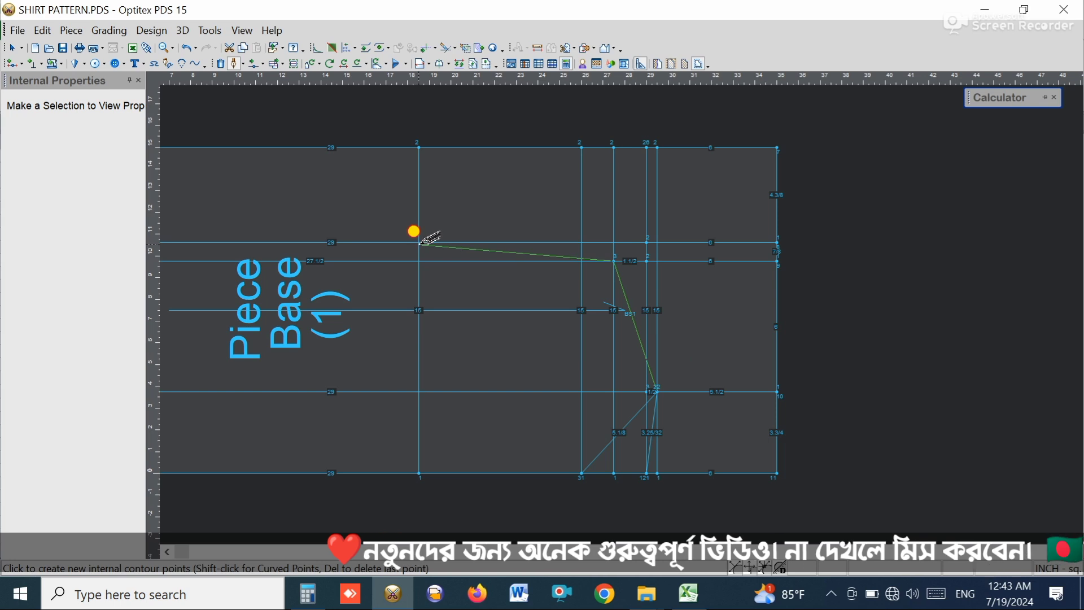
Continue the draft to the chest and armhole guideline intersection with a point created there, finish drafting and return to the Select tool.
click(418, 242)
click(480, 404)
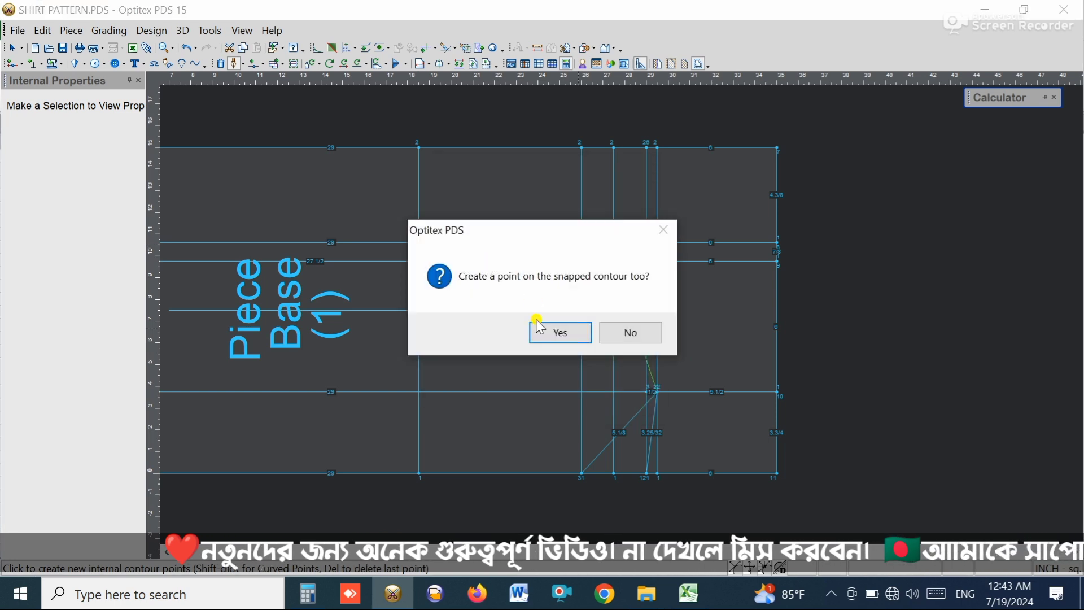
key(Return)
right_click(489, 189)
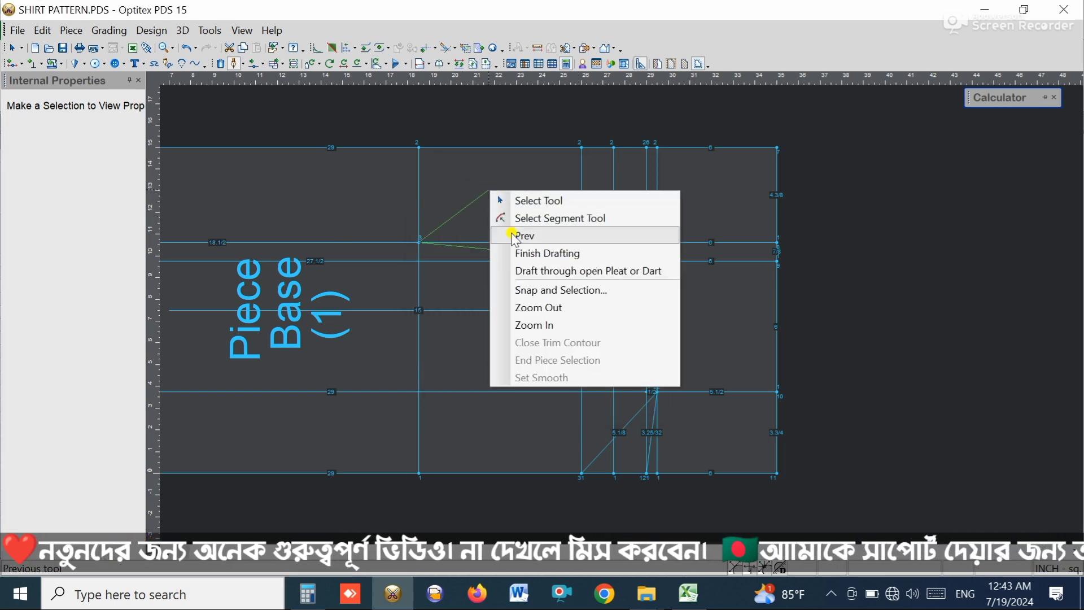
click(513, 252)
right_click(511, 208)
click(538, 208)
Return to the Select tool, open the piece's properties and dock the Pieces Properties window at the side in place of Internal Properties.
double_click(538, 214)
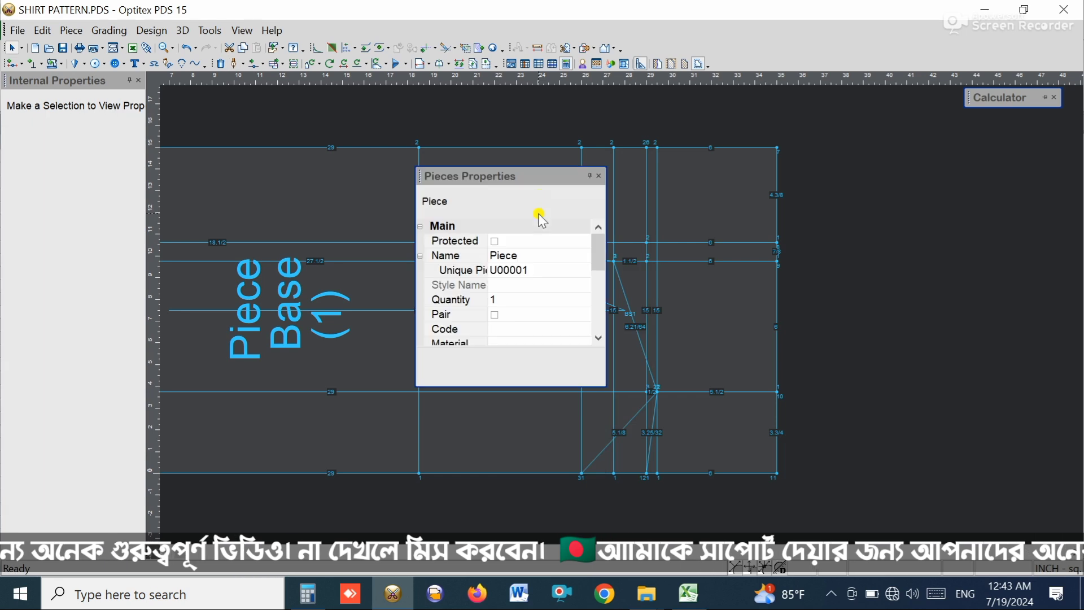
click(599, 175)
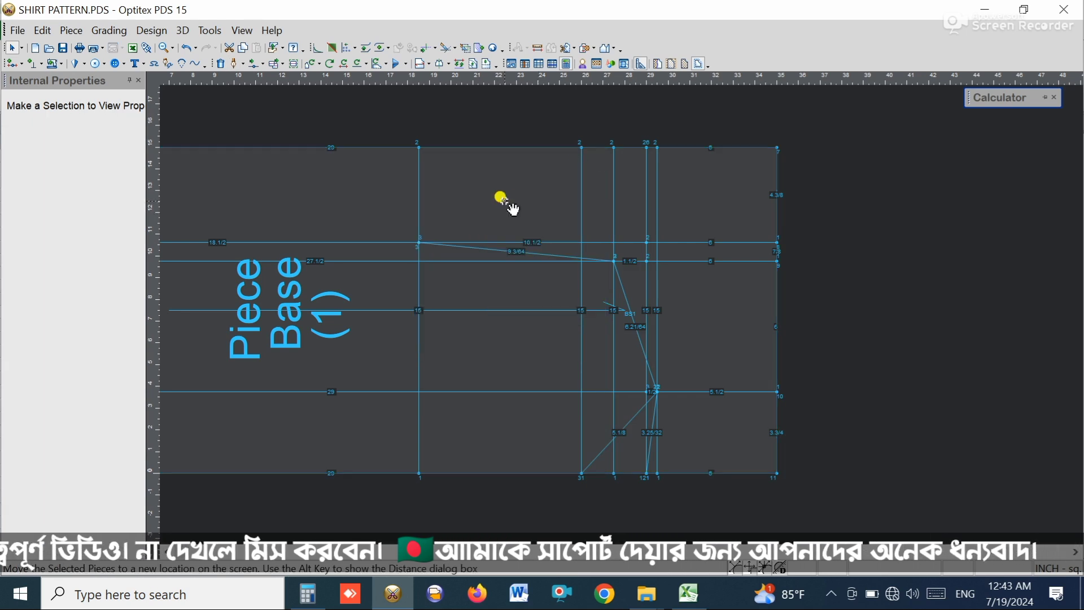
double_click(507, 205)
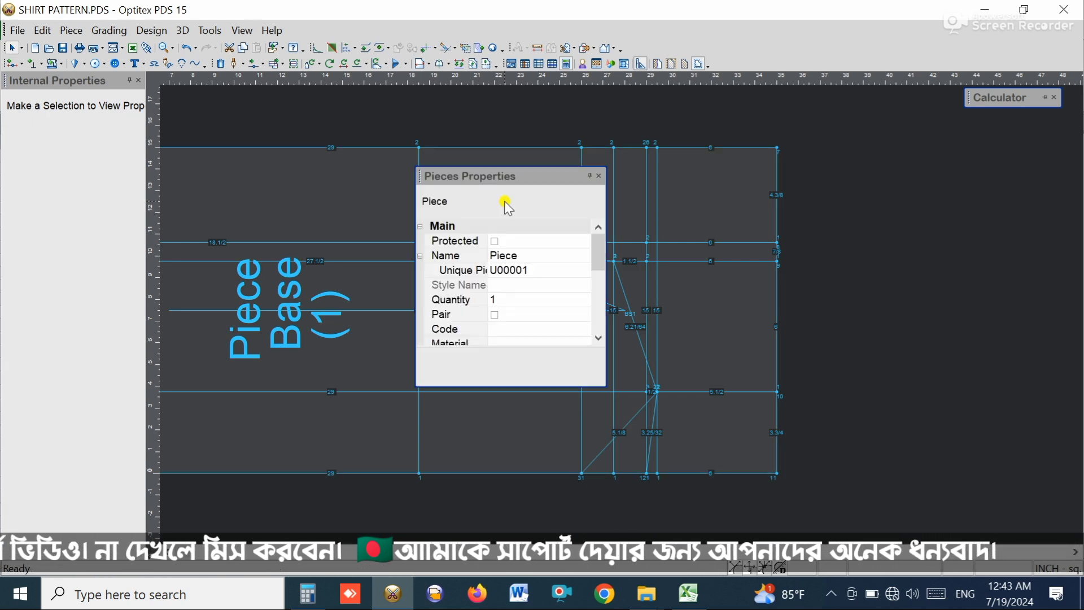
click(494, 256)
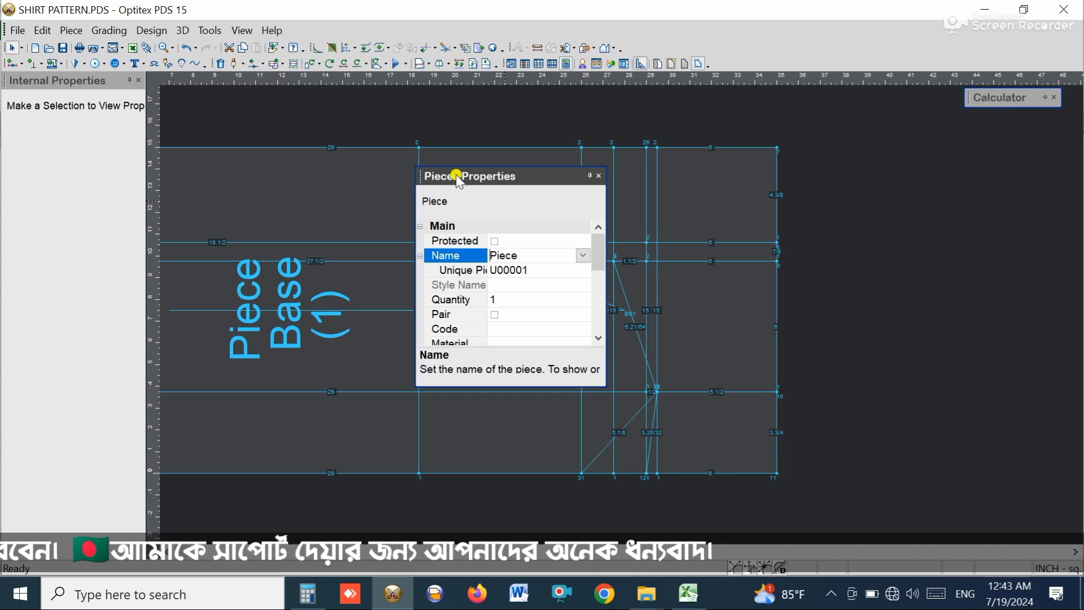
drag(457, 178, 47, 96)
click(49, 99)
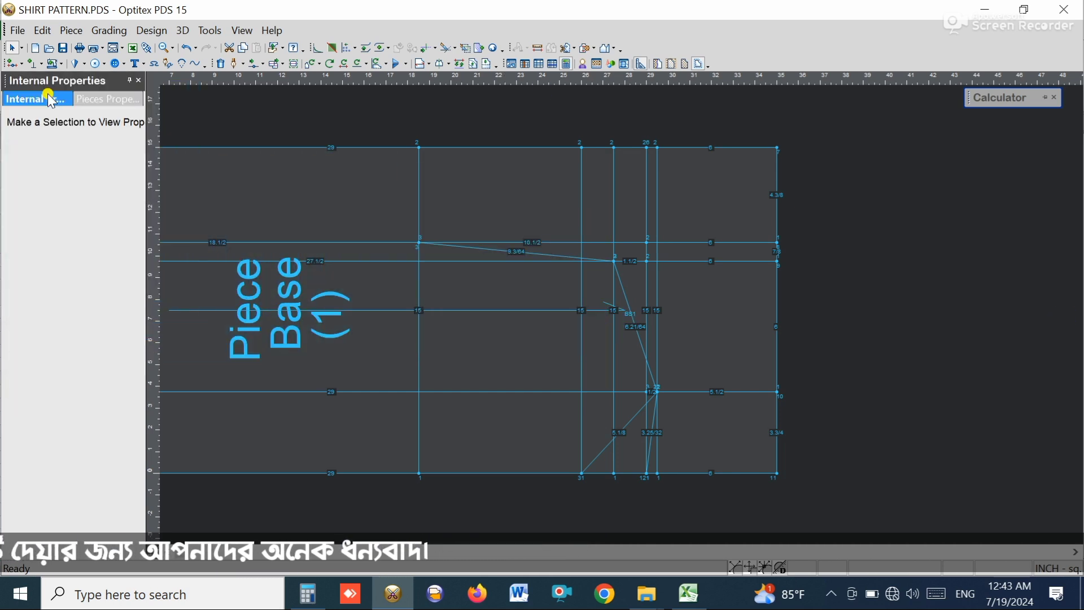
click(139, 81)
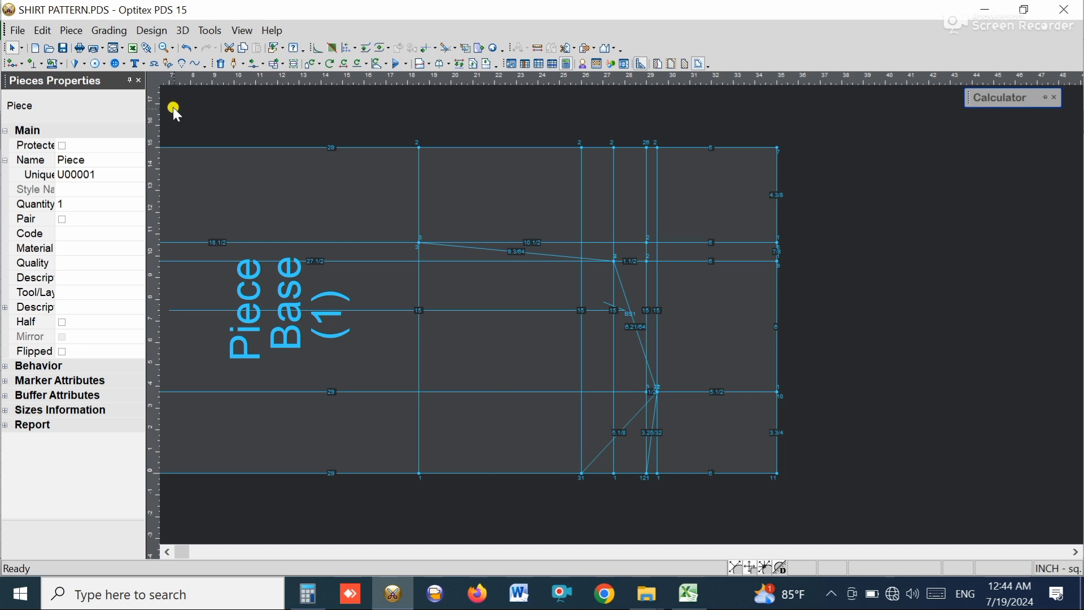
click(287, 159)
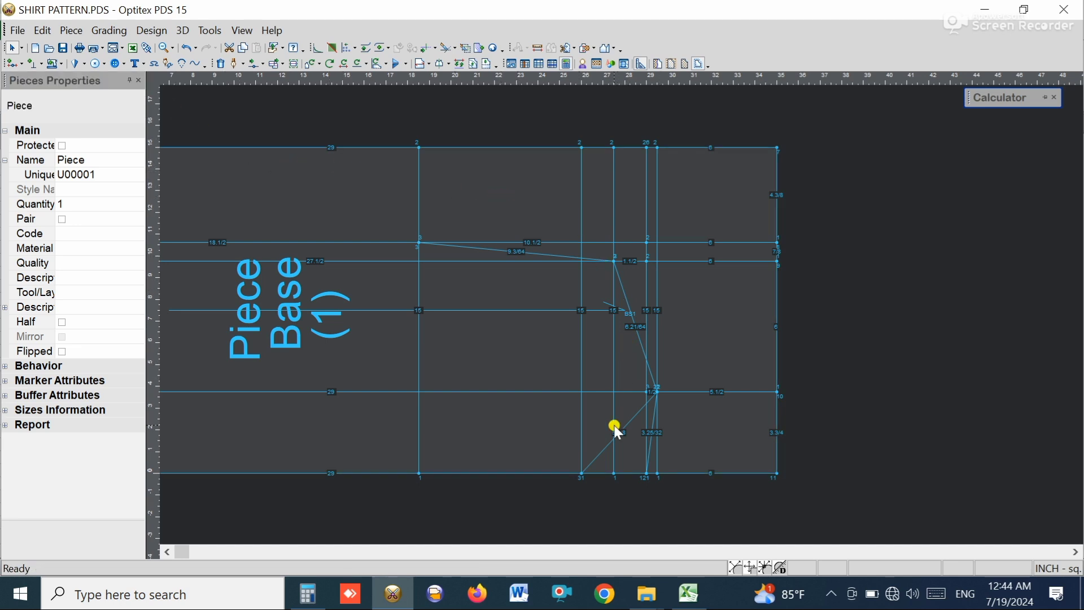
Add a point on the shallow neckline and move it -23/64 horizontally and 5/64 vertically onto the 29-inch vertical guideline.
scroll(614, 425, down, 1)
scroll(637, 315, up, 2)
scroll(642, 320, up, 2)
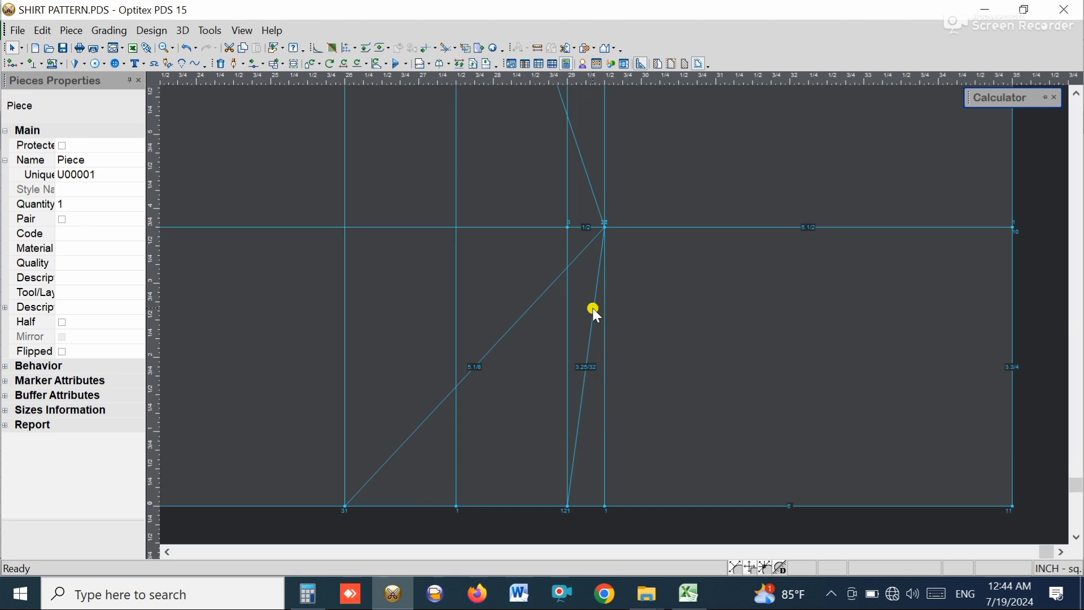
click(257, 65)
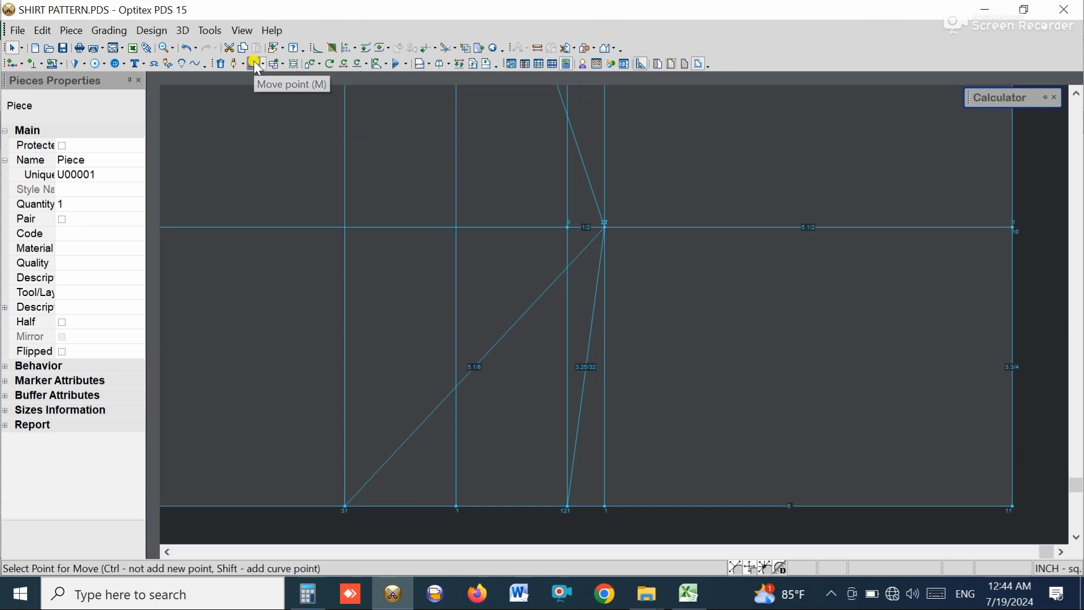
click(593, 309)
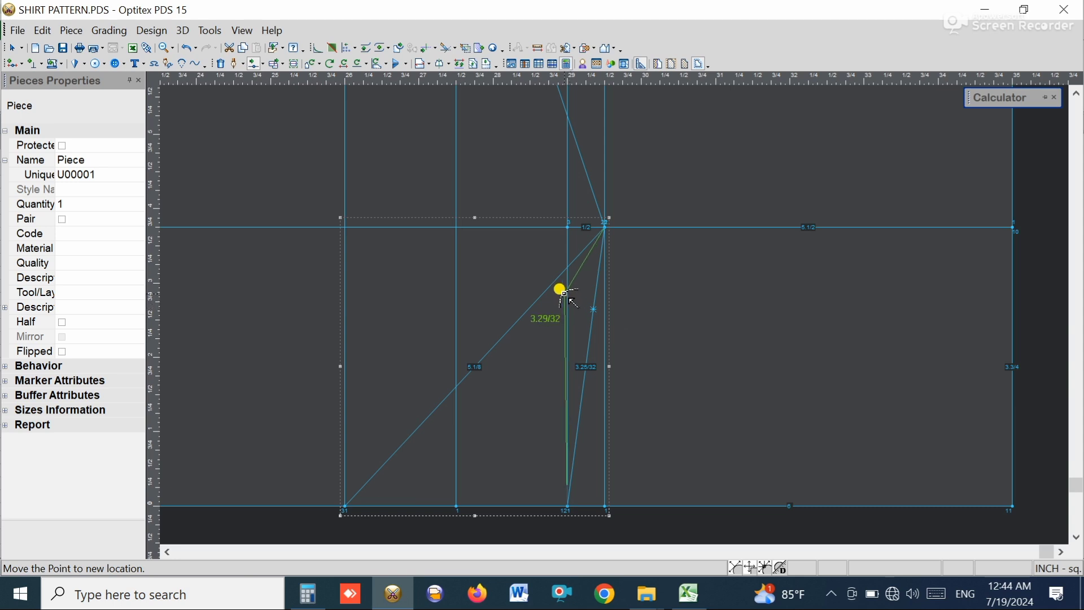
click(567, 303)
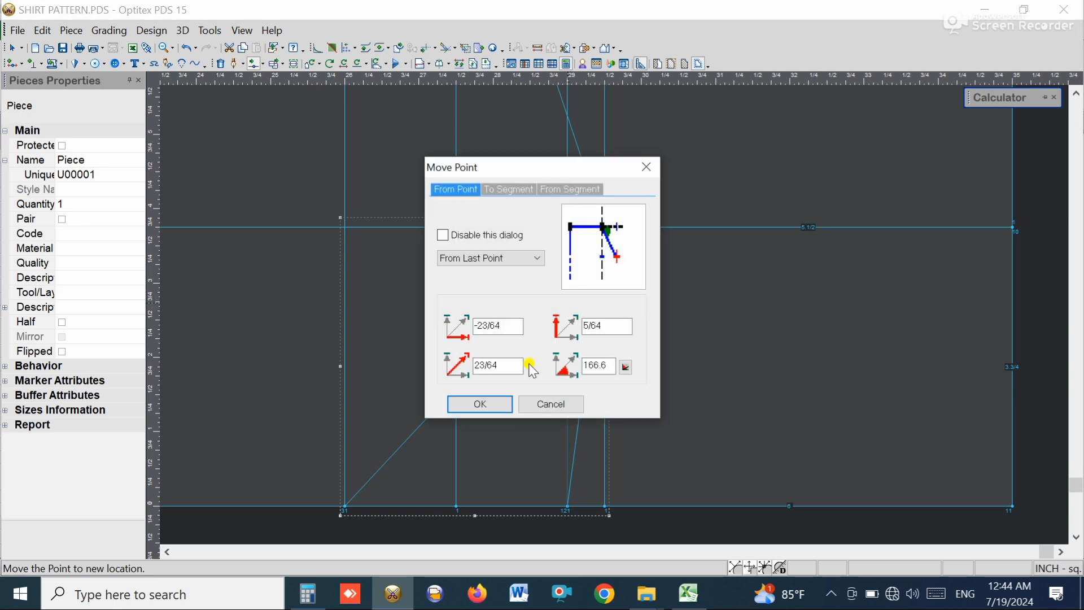
click(483, 404)
Add another point between the shallow neckline's new point and the neck point, and move it inward past the diagonal neck line.
scroll(569, 308, up, 2)
scroll(569, 307, up, 1)
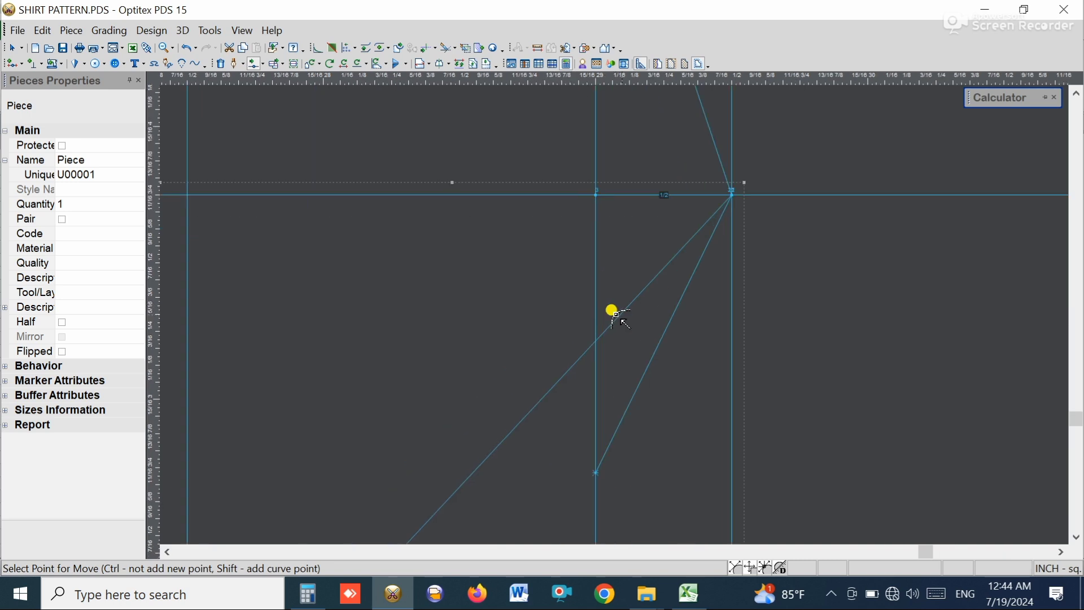
click(675, 301)
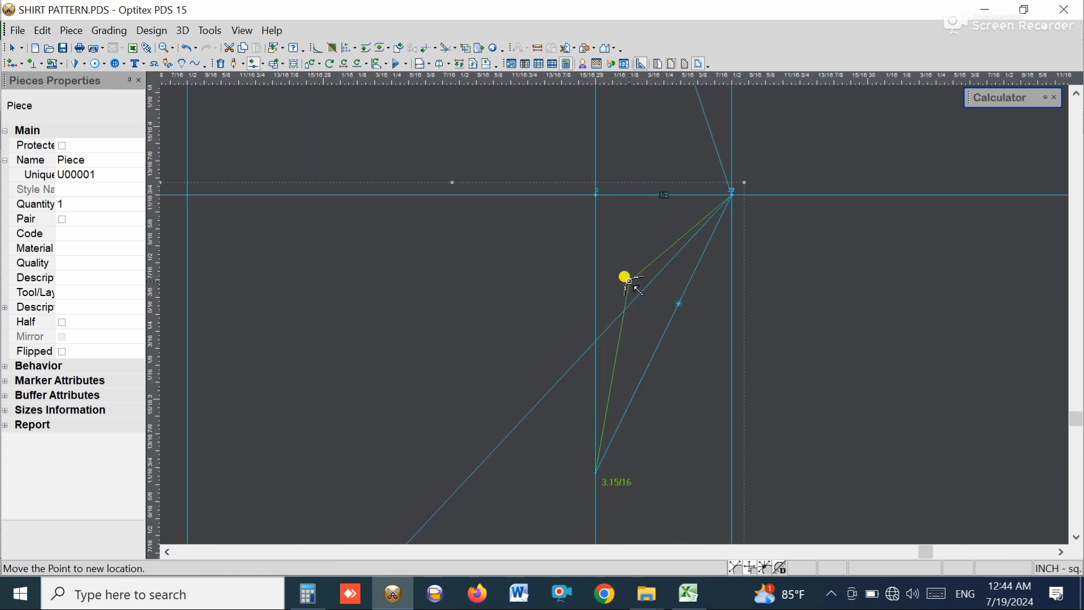
click(625, 279)
click(477, 403)
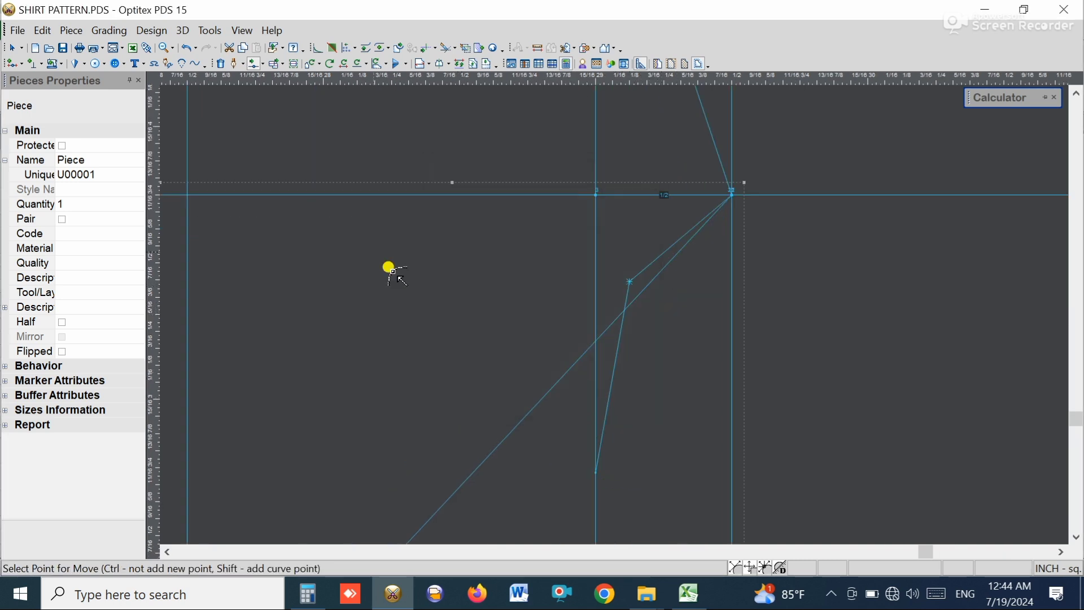
Select the shallow neckline's newly moved upper point and make it a curve point.
right_click(509, 209)
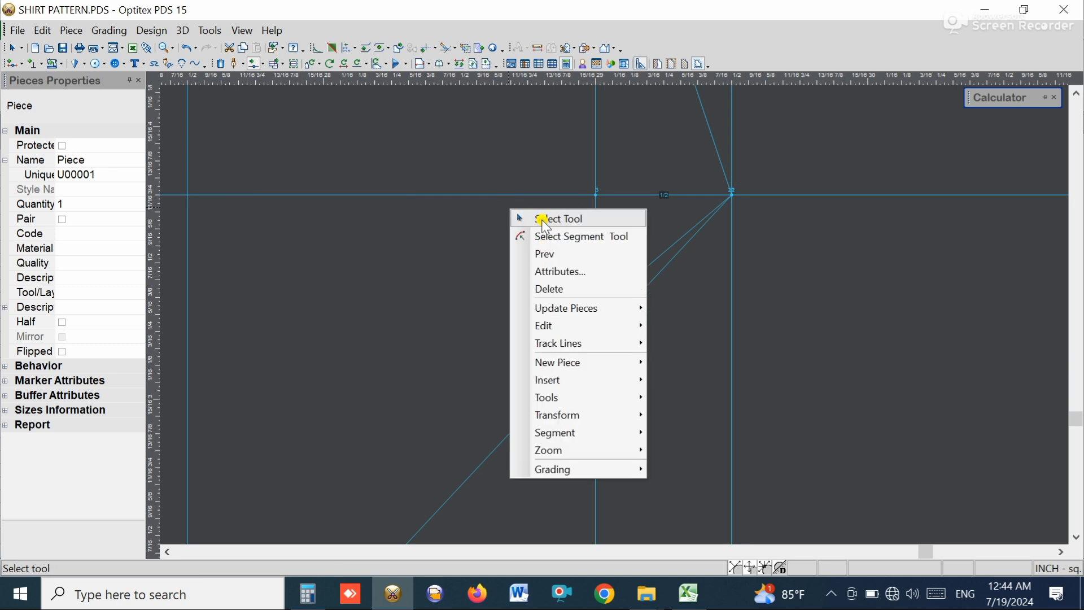
click(543, 218)
click(631, 282)
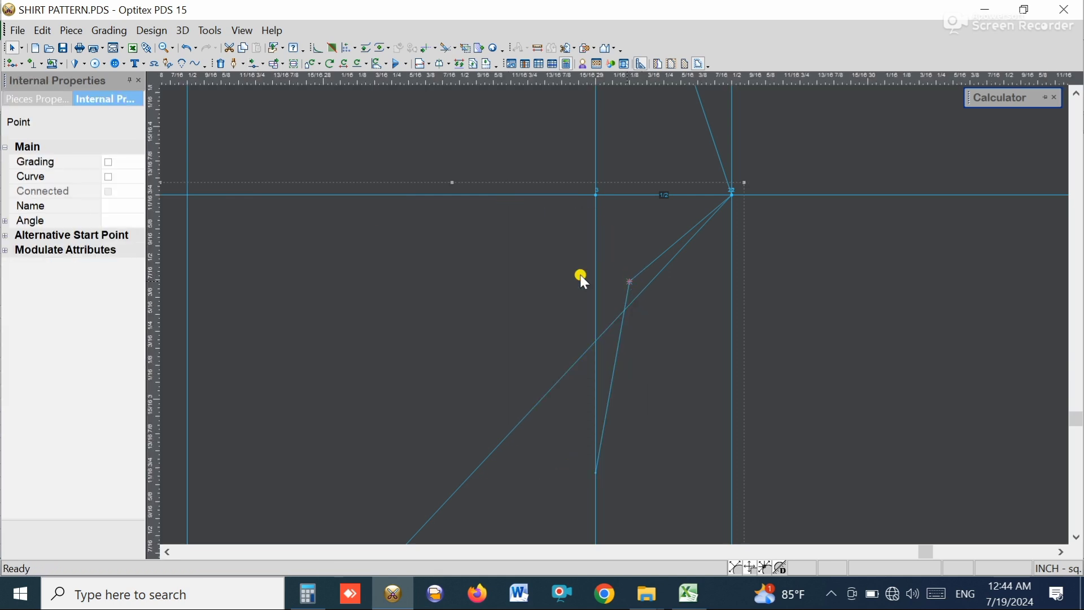
click(112, 177)
click(107, 177)
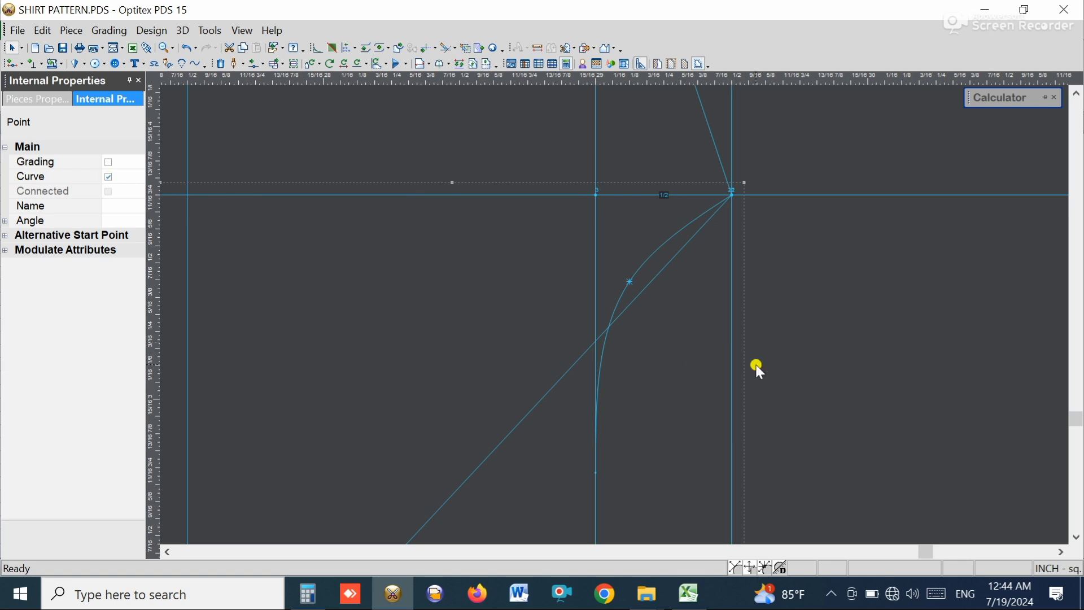
Move the shallow neckline's lower point 13/64 straight up along the vertical guideline.
click(659, 299)
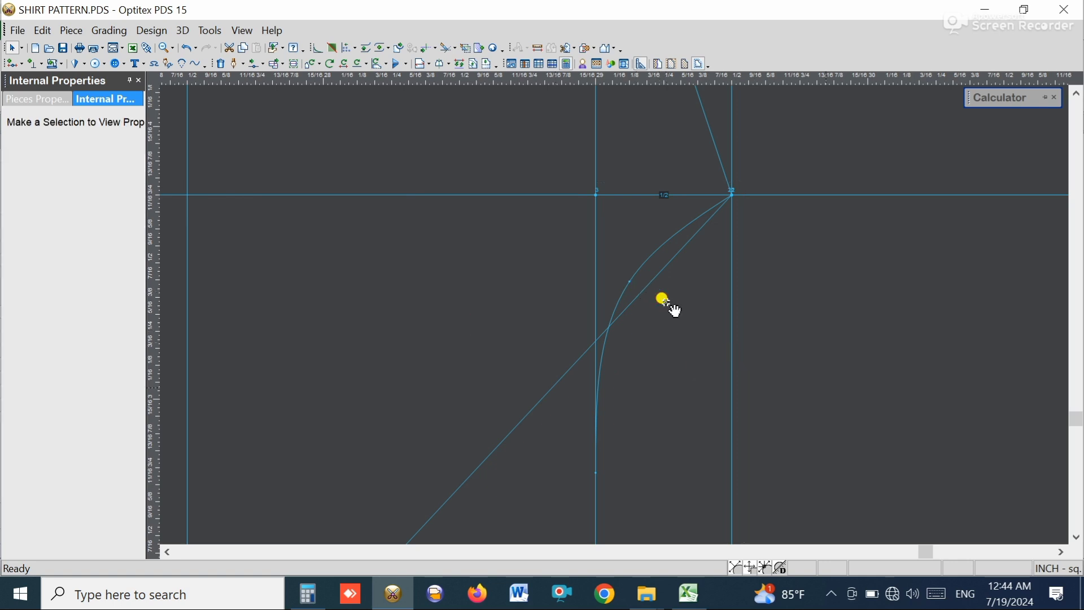
key(m)
click(595, 473)
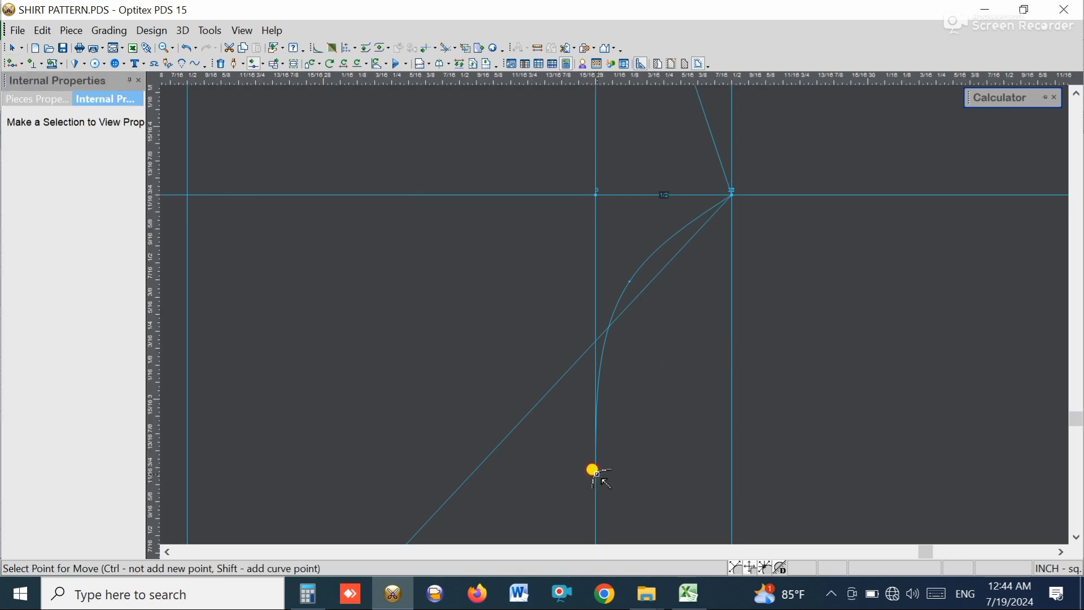
click(594, 419)
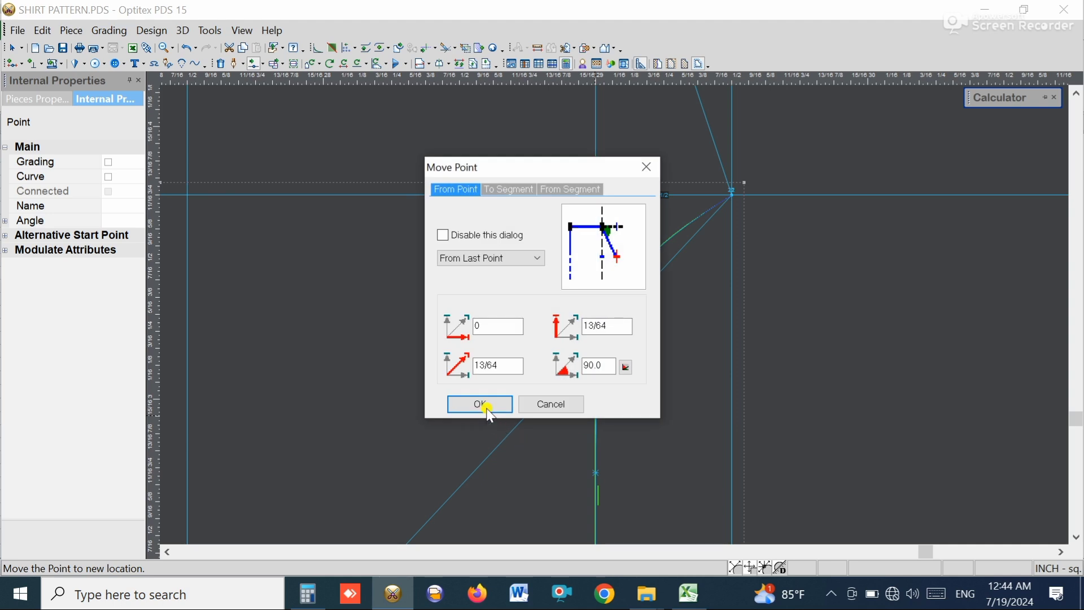
click(482, 404)
click(611, 365)
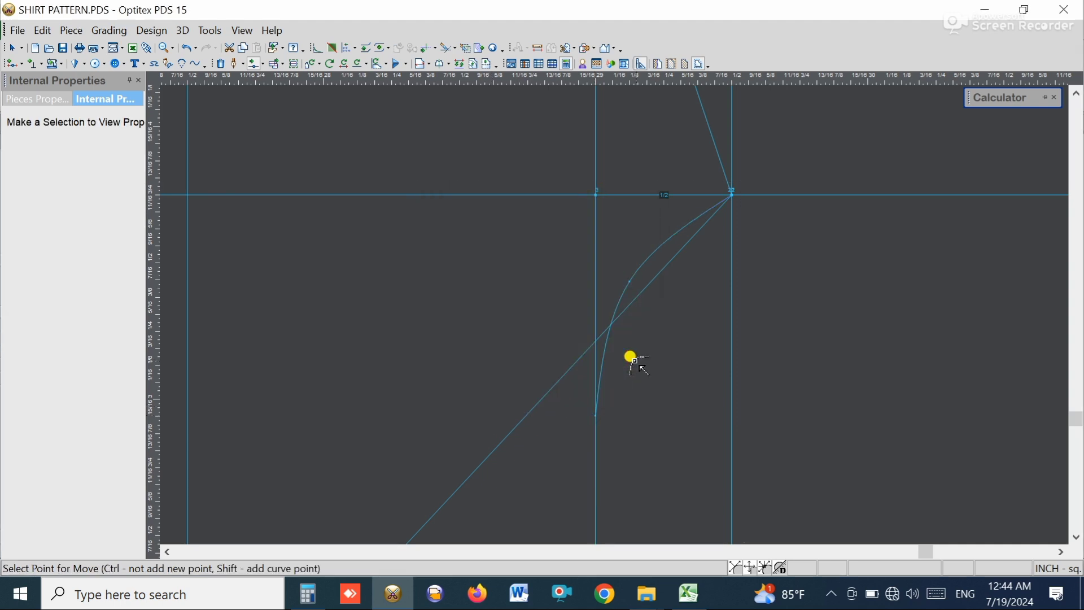
Reposition the shallow neckline's curve point toward the upper guideline corner, giving a line length of about 4 1/32 inches.
click(631, 281)
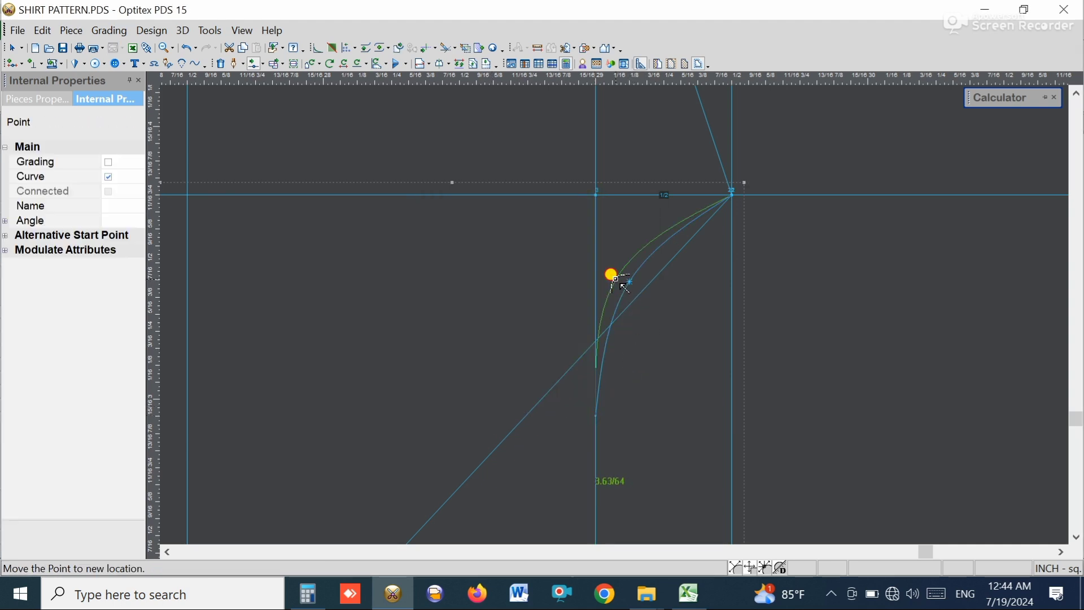
click(616, 279)
click(498, 407)
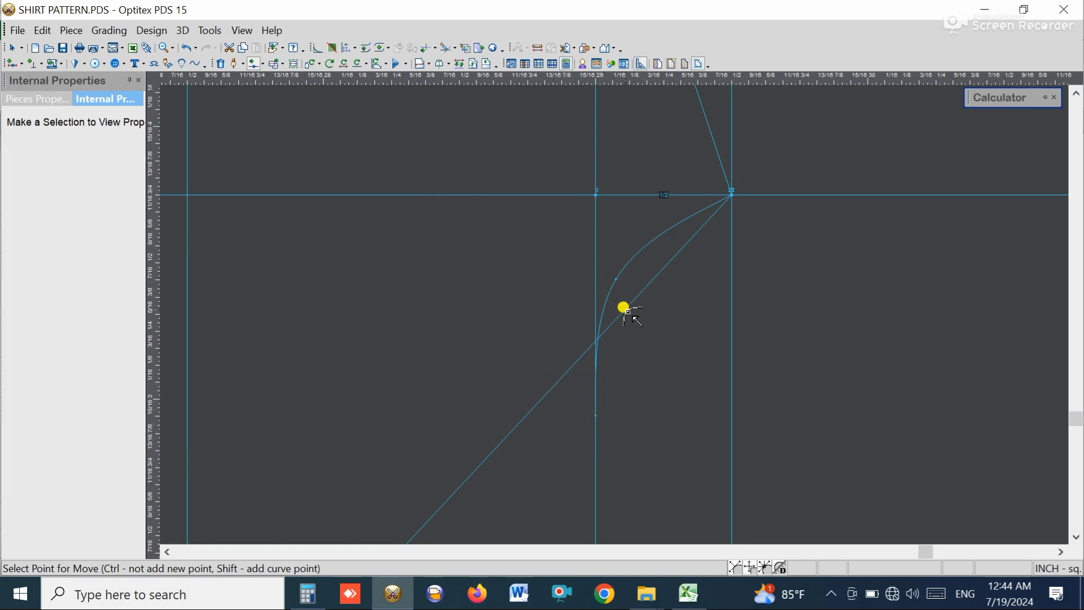
click(616, 279)
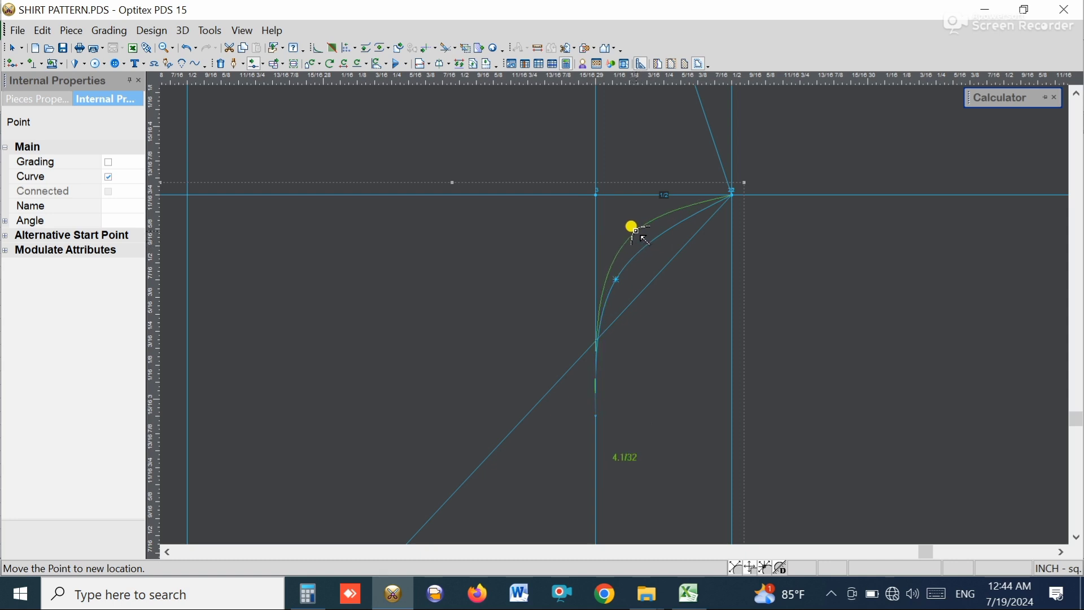
click(636, 231)
click(481, 401)
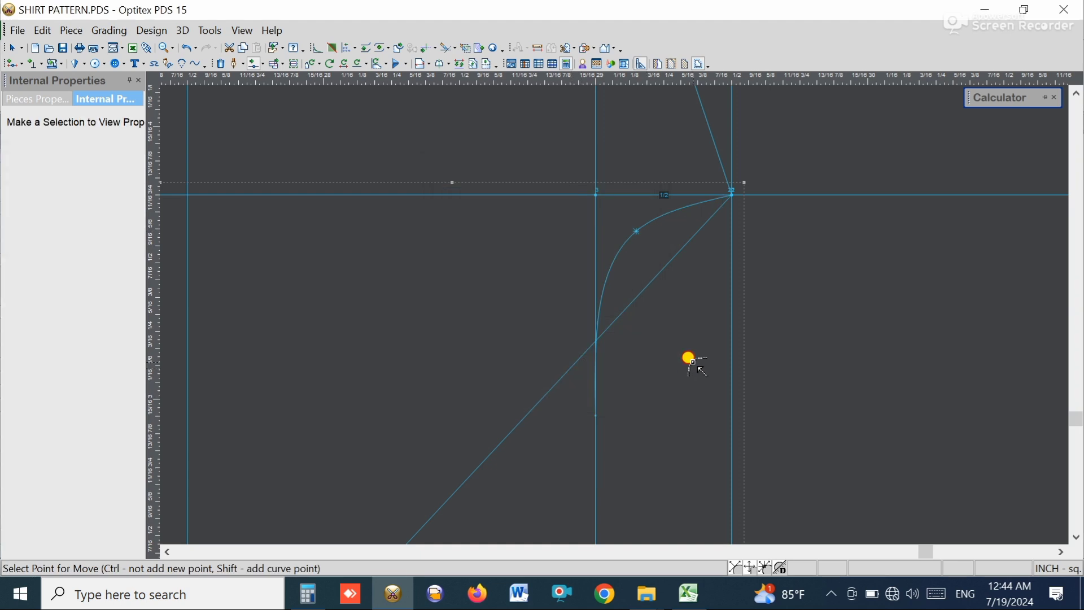
click(693, 362)
Add a point midway on the diagonal neck line, move it -1 1/8 horizontally and 15/64 vertically, and make it a curve point.
scroll(700, 362, down, 5)
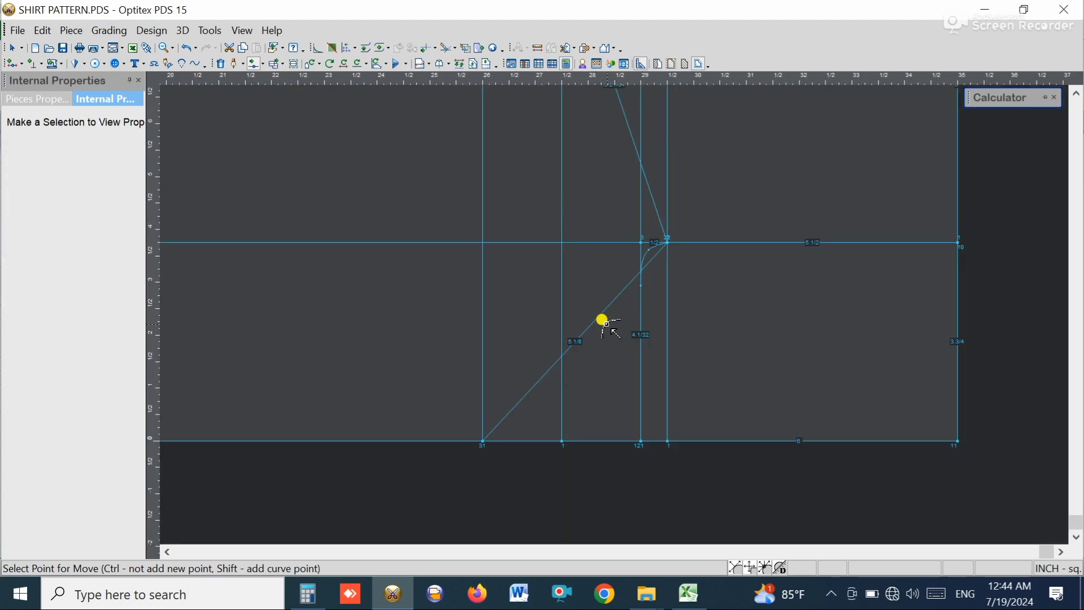
click(600, 312)
click(541, 301)
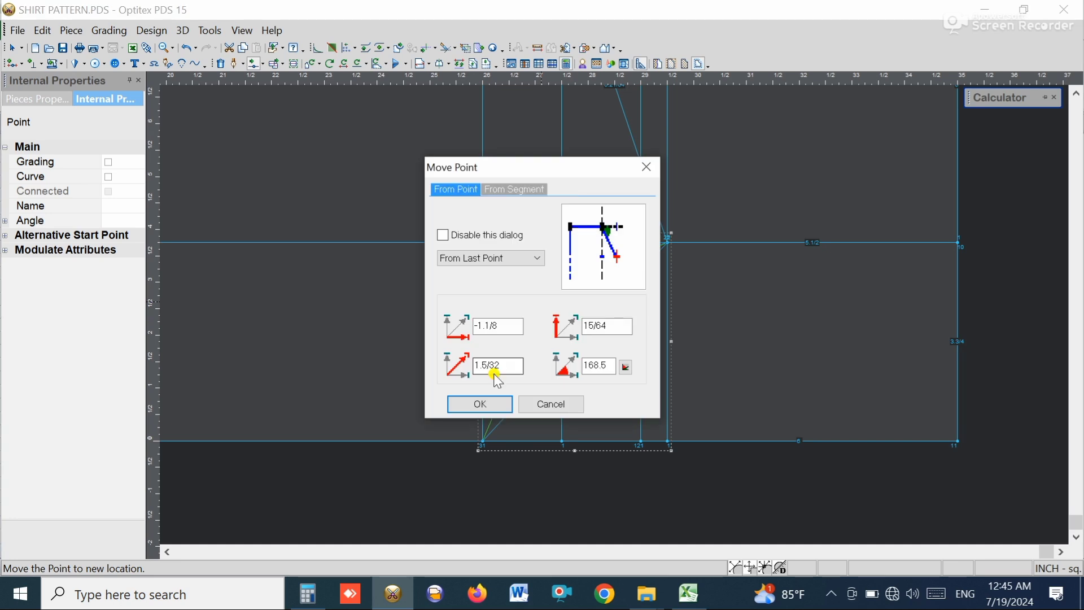
click(482, 404)
double_click(111, 175)
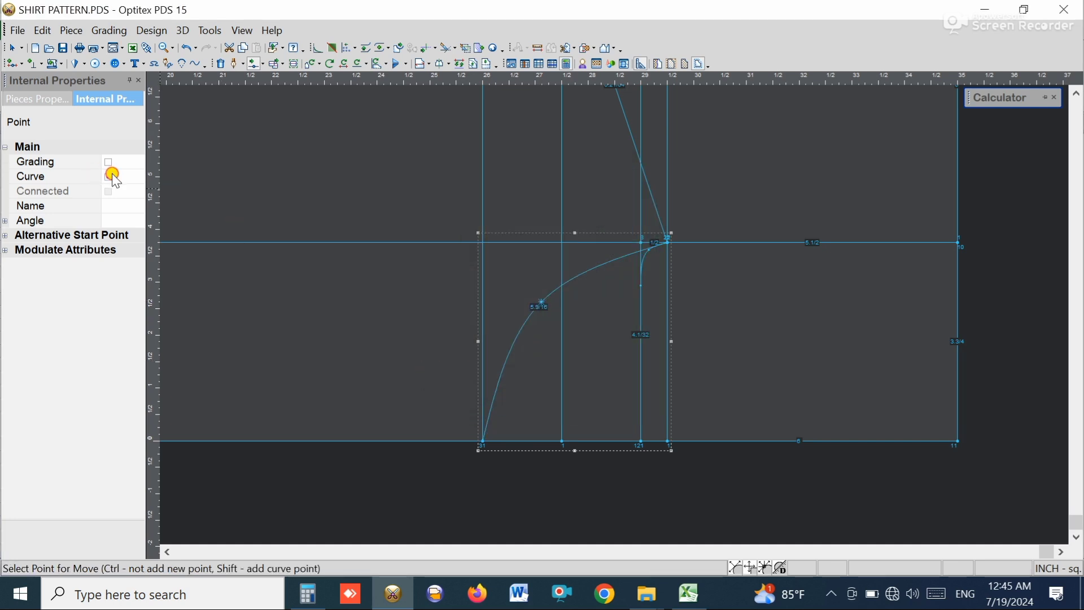
click(113, 177)
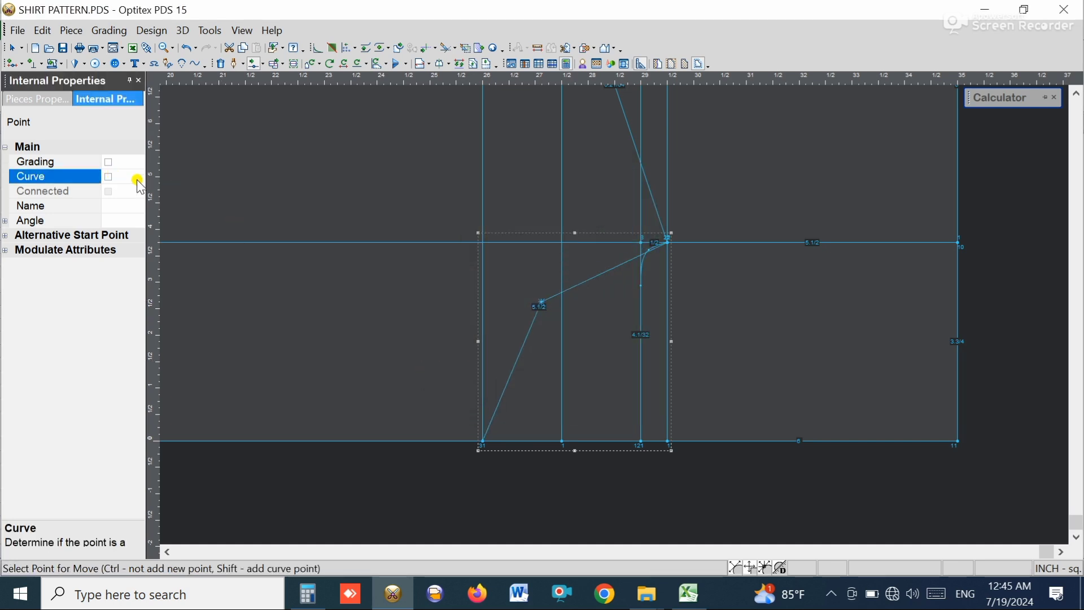
click(108, 178)
click(316, 292)
scroll(561, 291, up, 8)
click(614, 314)
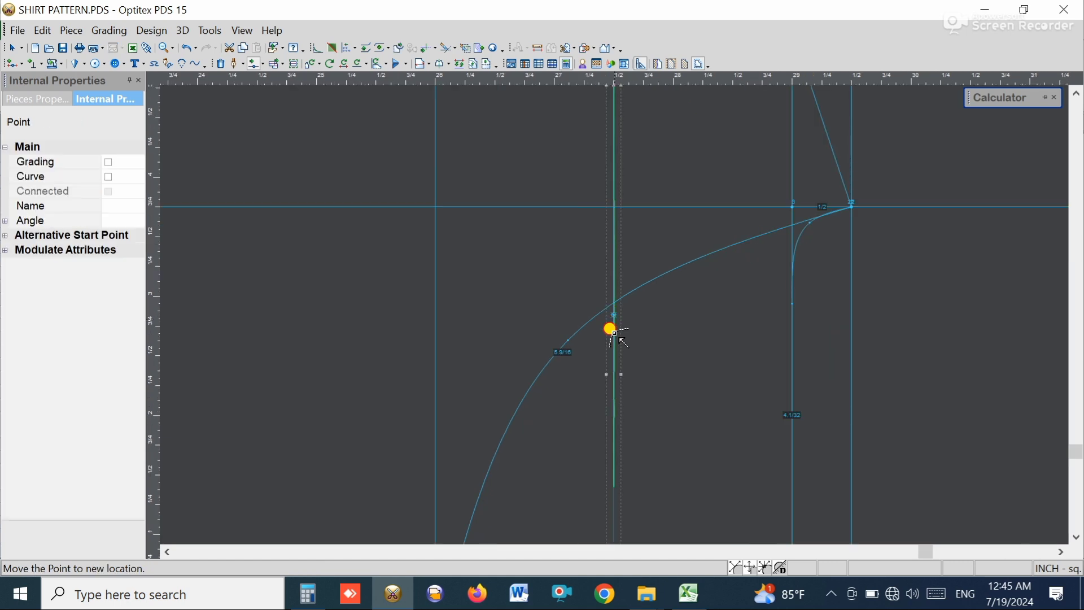
scroll(610, 361, down, 6)
click(607, 291)
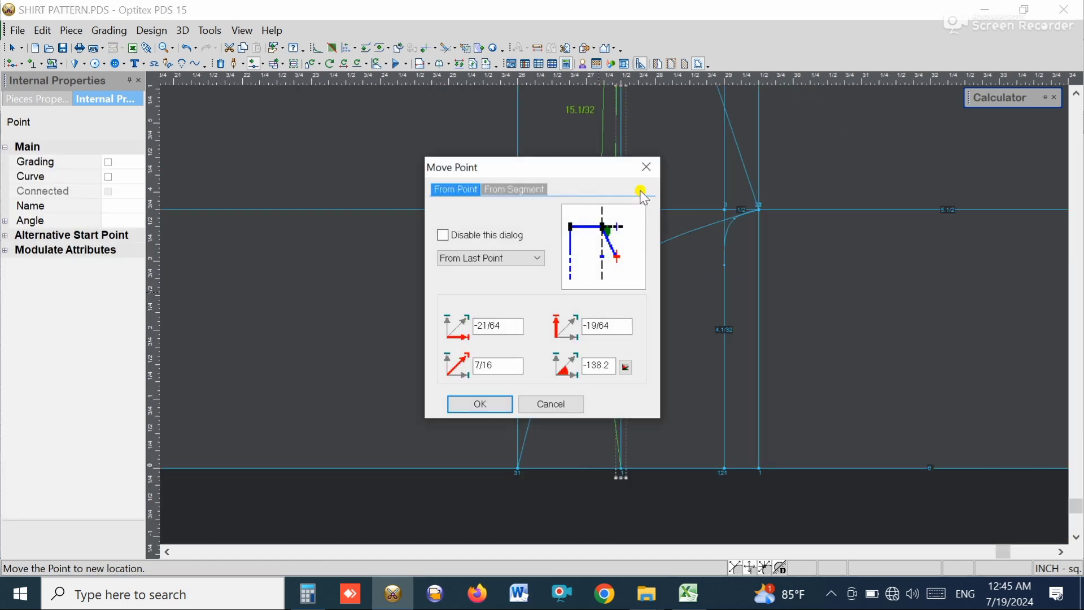
click(644, 179)
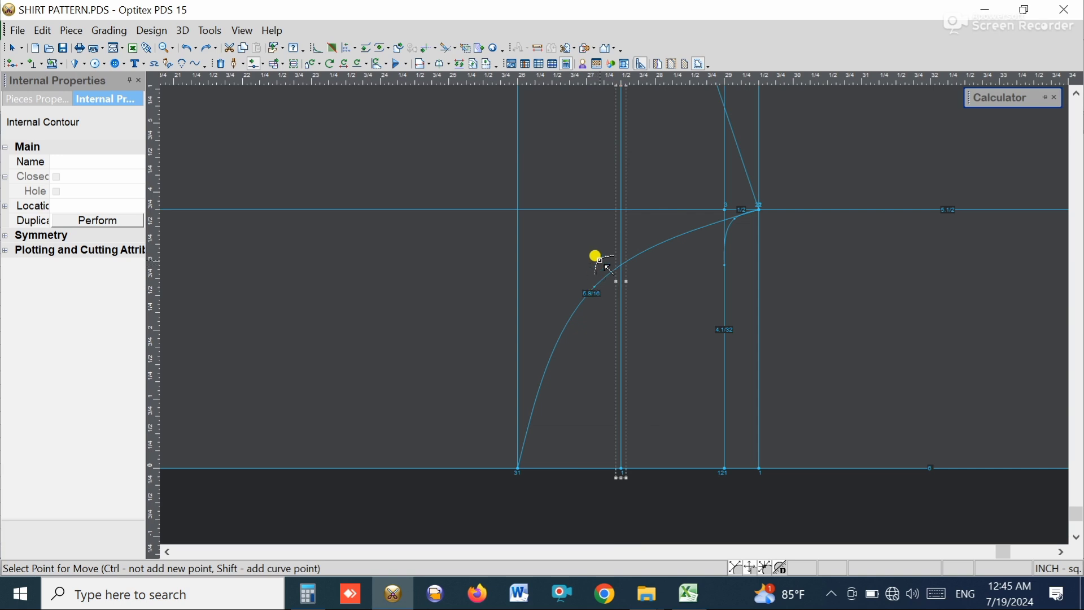
Move the deep neckline's curve point outward near the neck drop guideline, giving a curve length of about 6 1/16 inches.
click(597, 289)
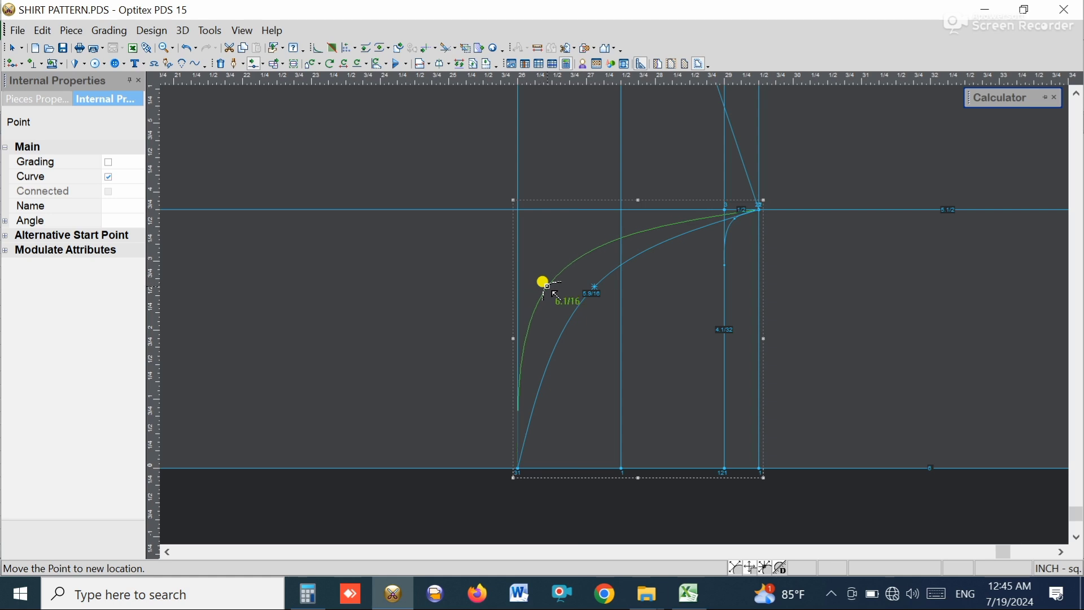
click(548, 287)
click(483, 403)
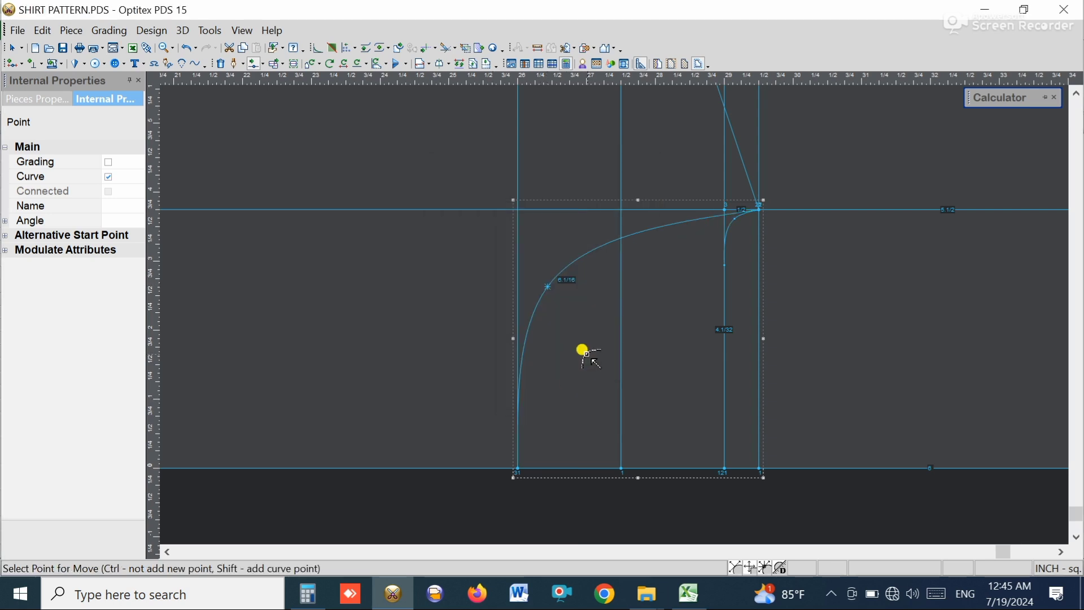
click(587, 354)
scroll(612, 313, down, 2)
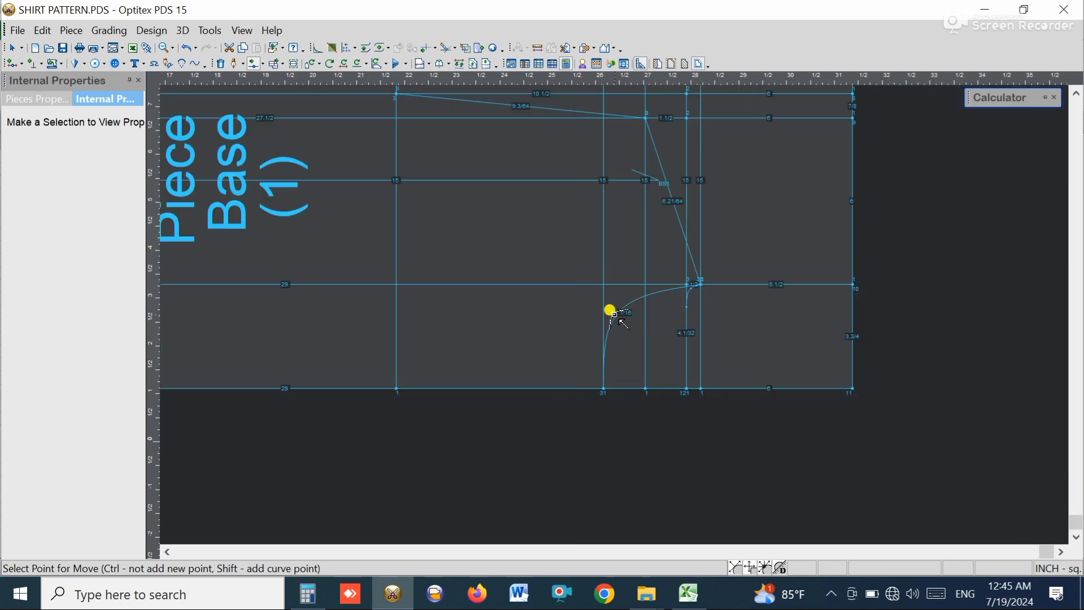
Switch to the Excel spec sheet and look up the size M back yoke measurement.
scroll(576, 274, up, 4)
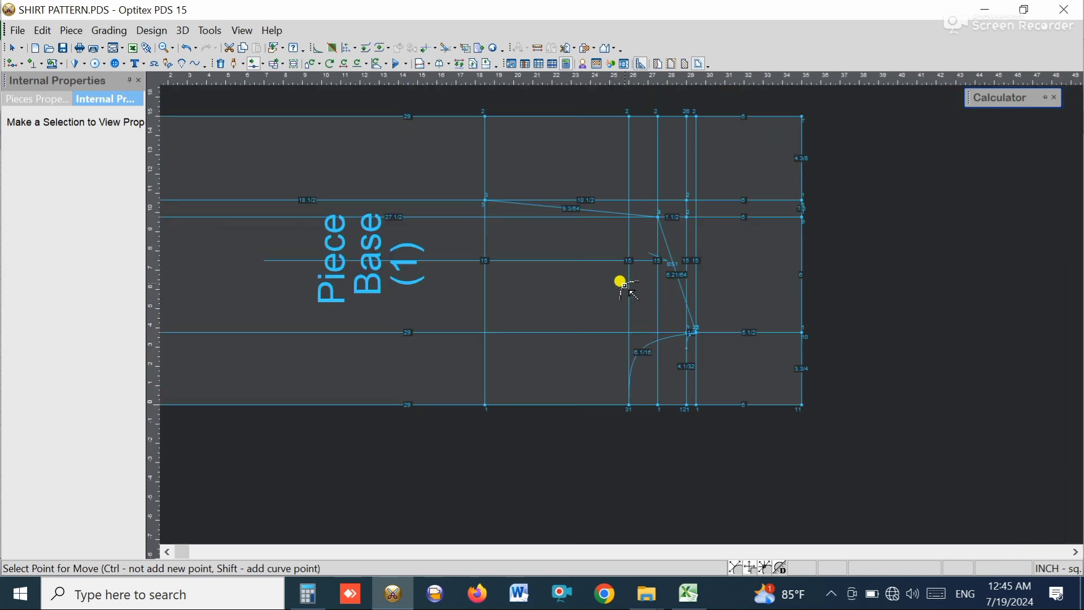
scroll(621, 320, up, 2)
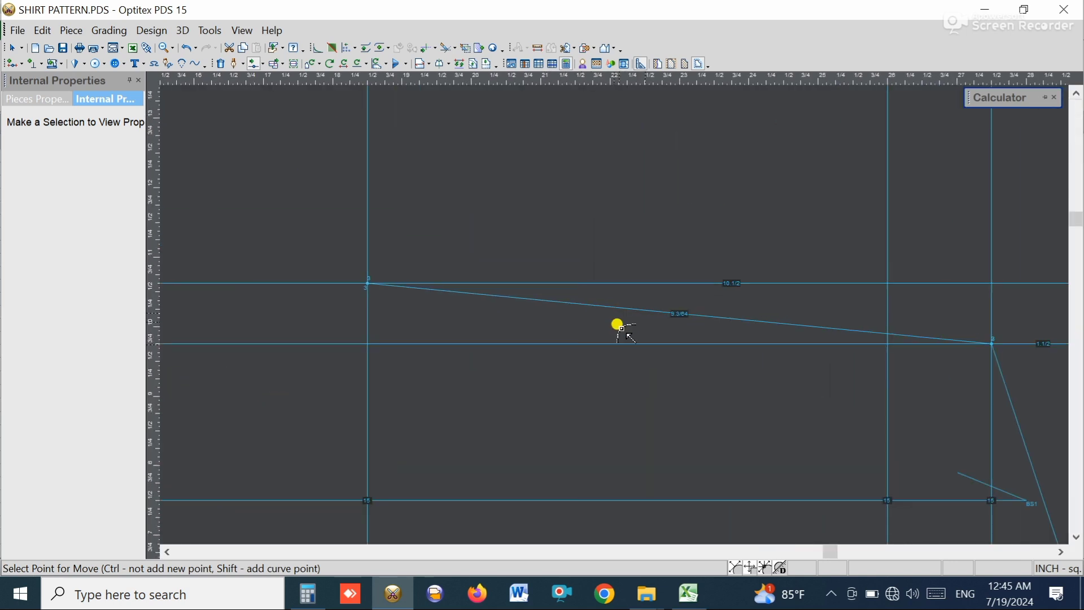
scroll(621, 320, down, 4)
right_click(623, 219)
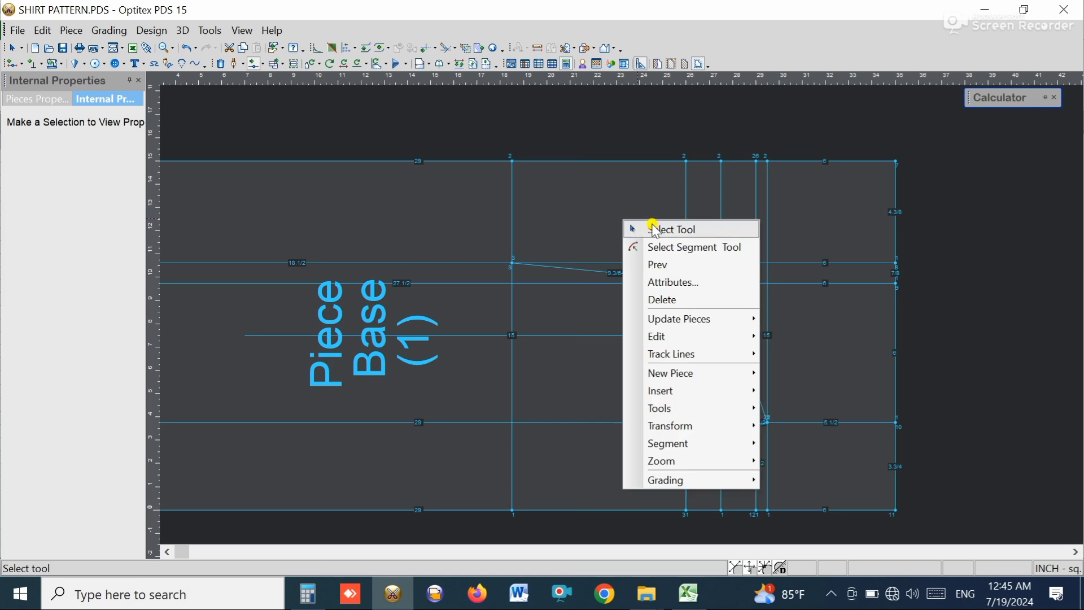
click(650, 230)
click(688, 592)
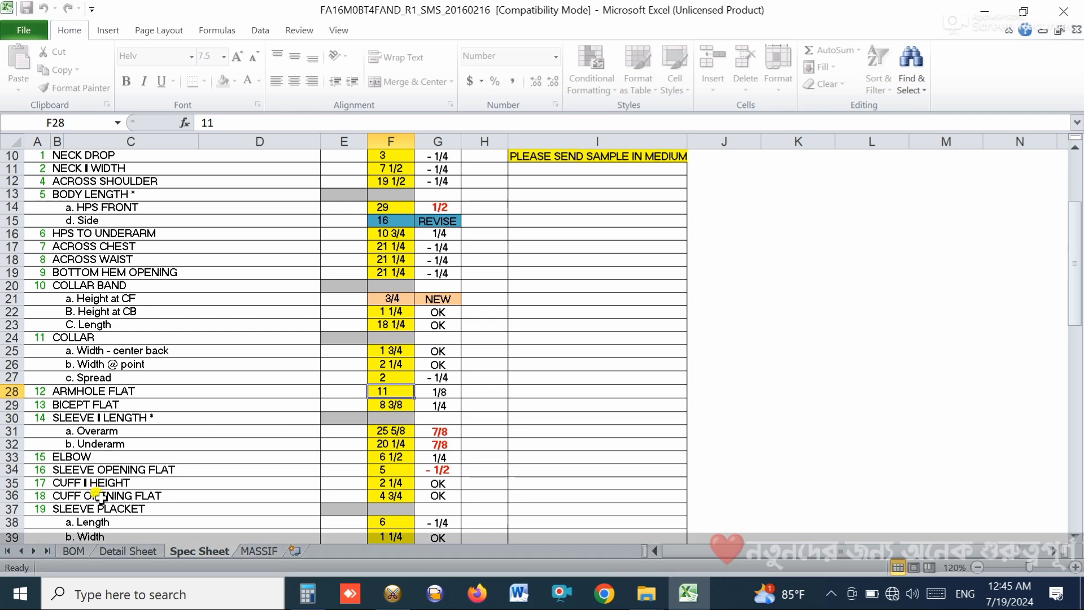
scroll(122, 393, up, 2)
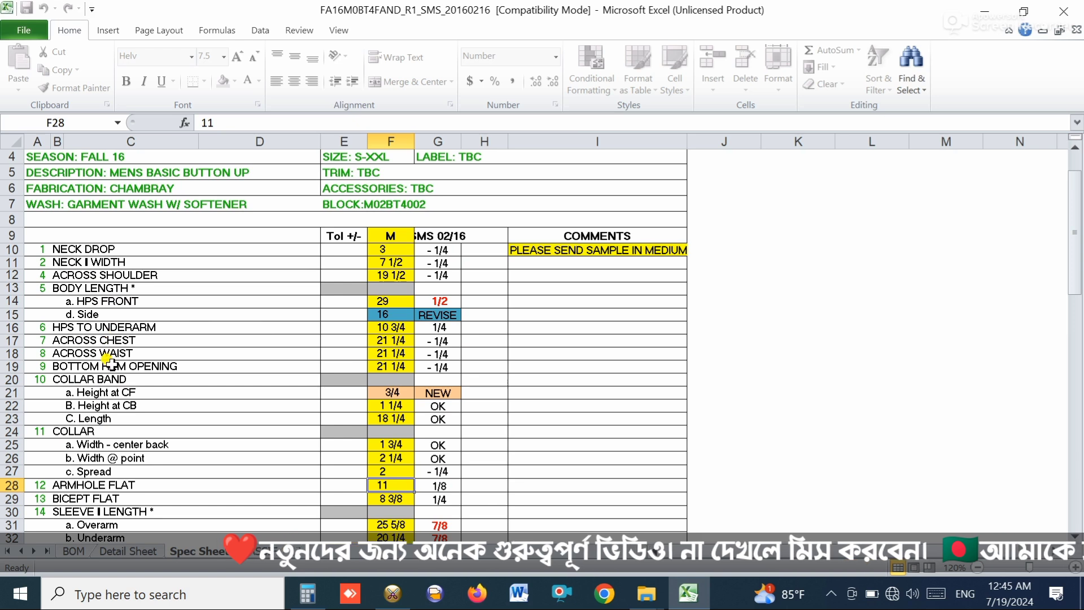
scroll(106, 441, down, 3)
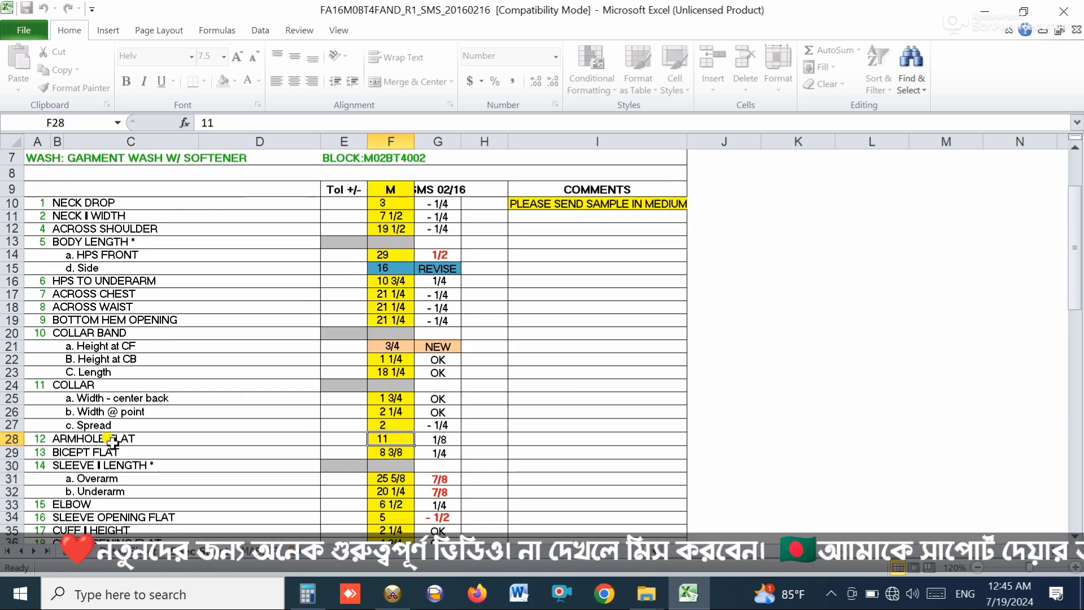
scroll(111, 442, down, 2)
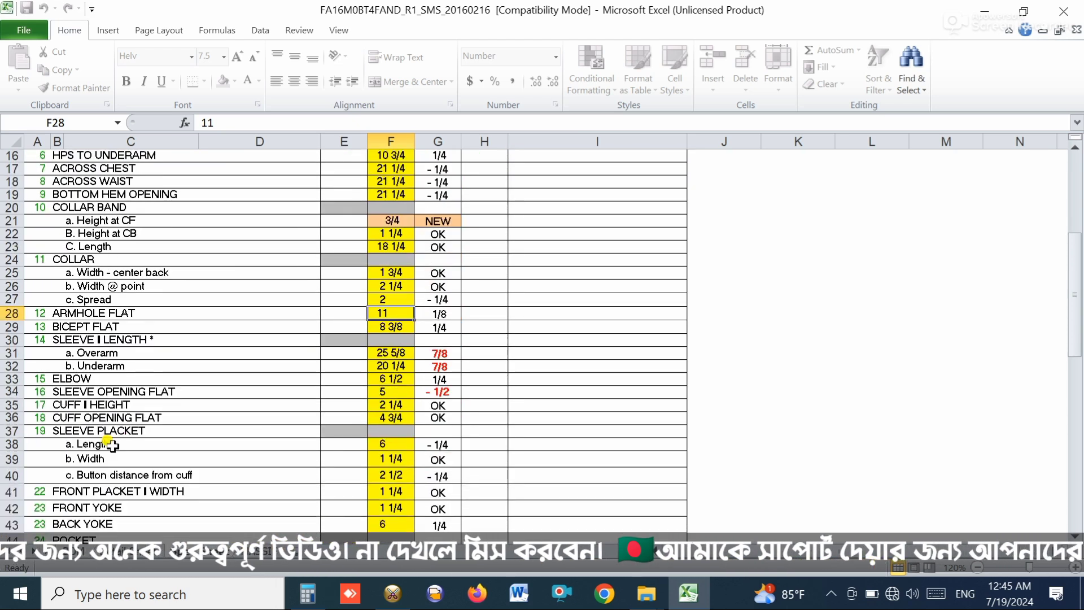
click(132, 486)
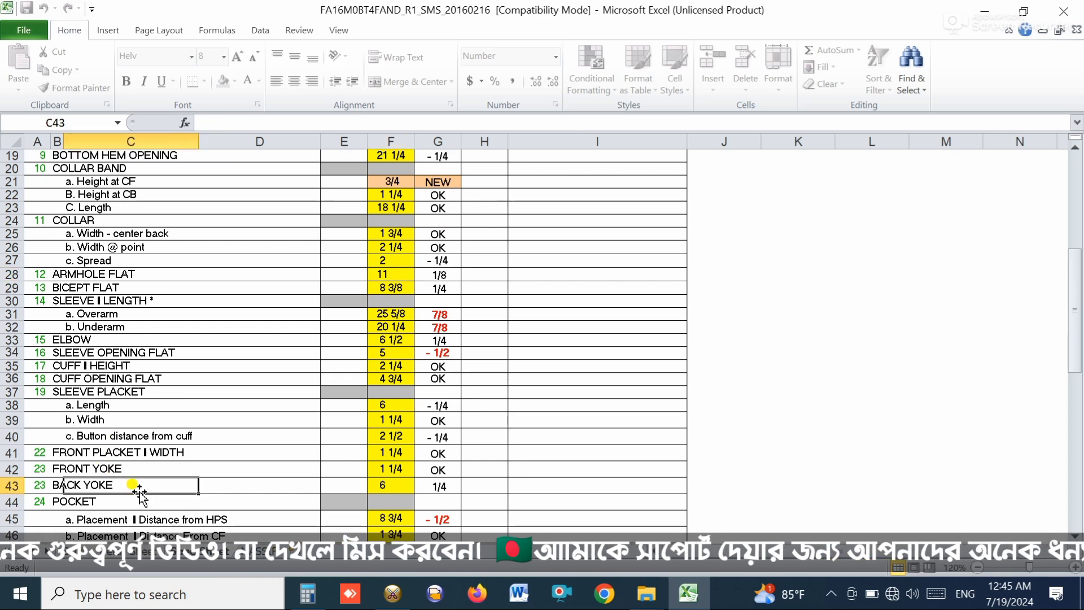
click(403, 479)
Switch to Optitex PDS and duplicate the vertical guideline through the high shoulder point once at a horizontal distance of -6.
click(392, 592)
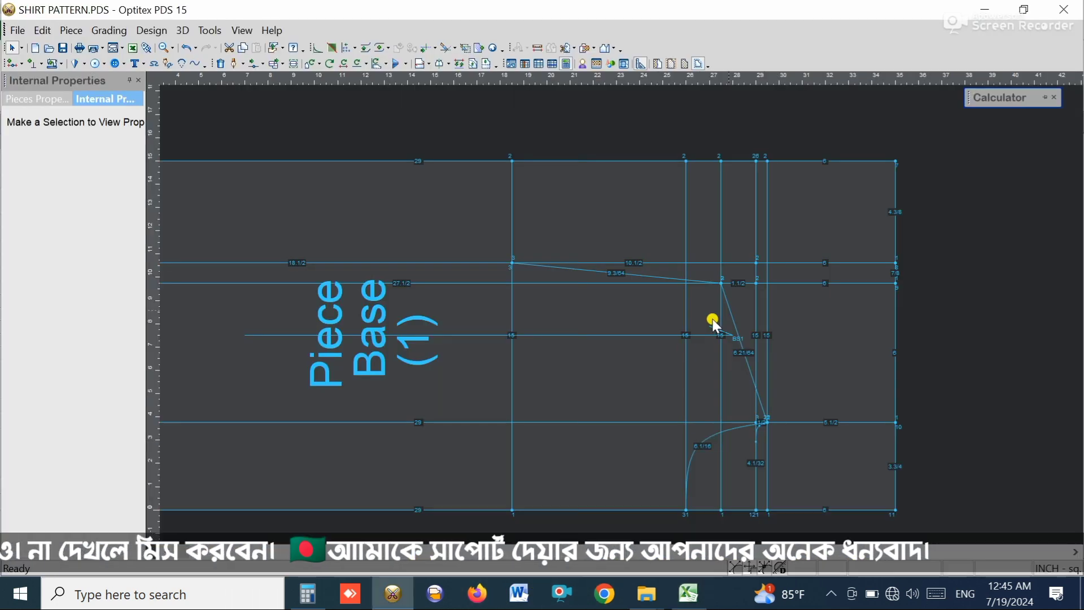
click(767, 330)
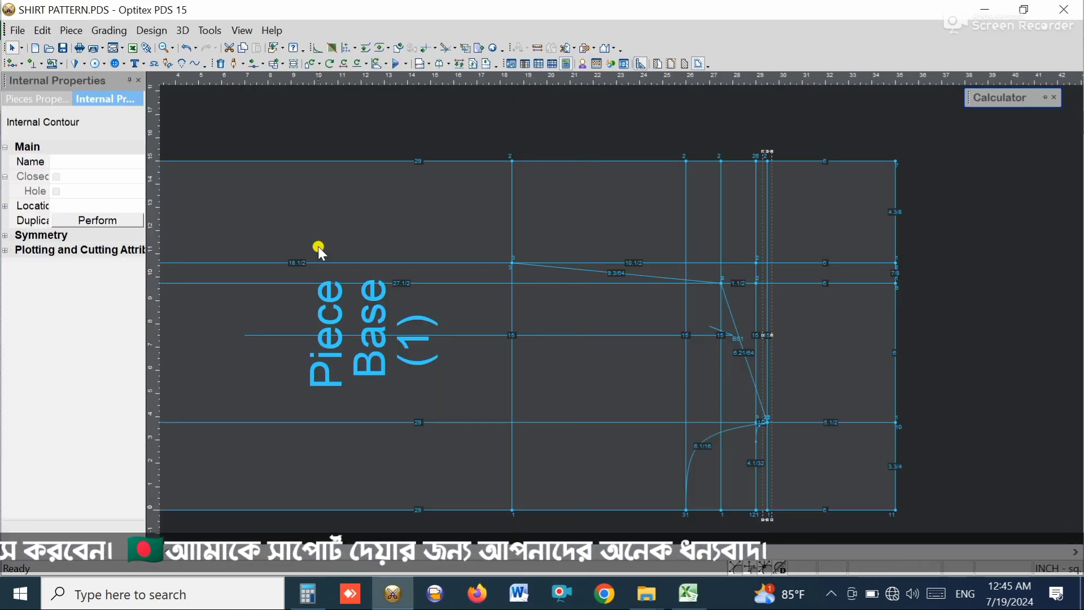
click(109, 221)
click(109, 220)
double_click(120, 127)
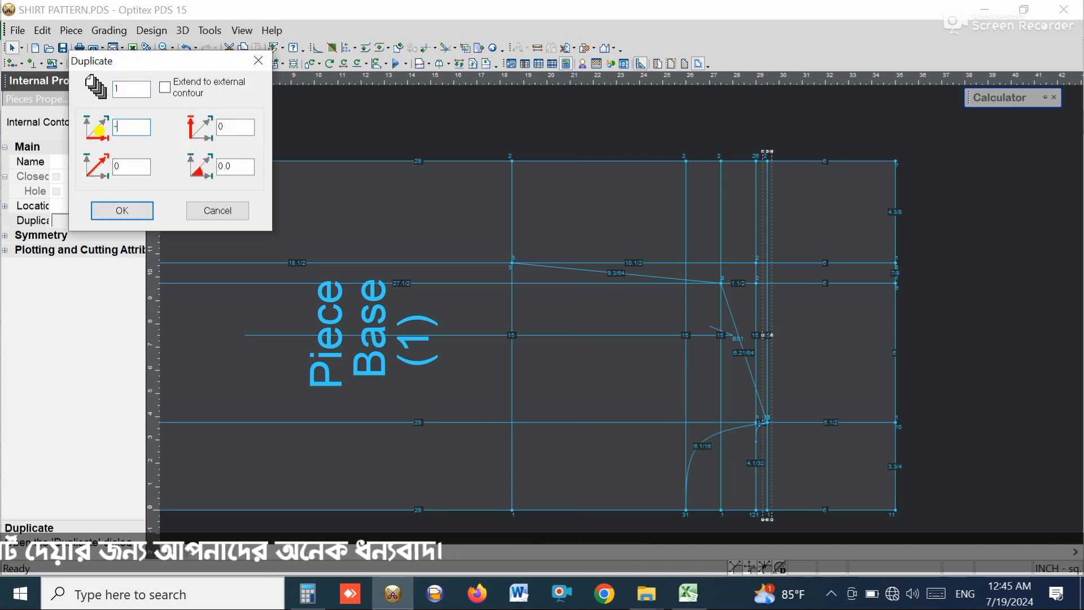
text(-6)
key(Return)
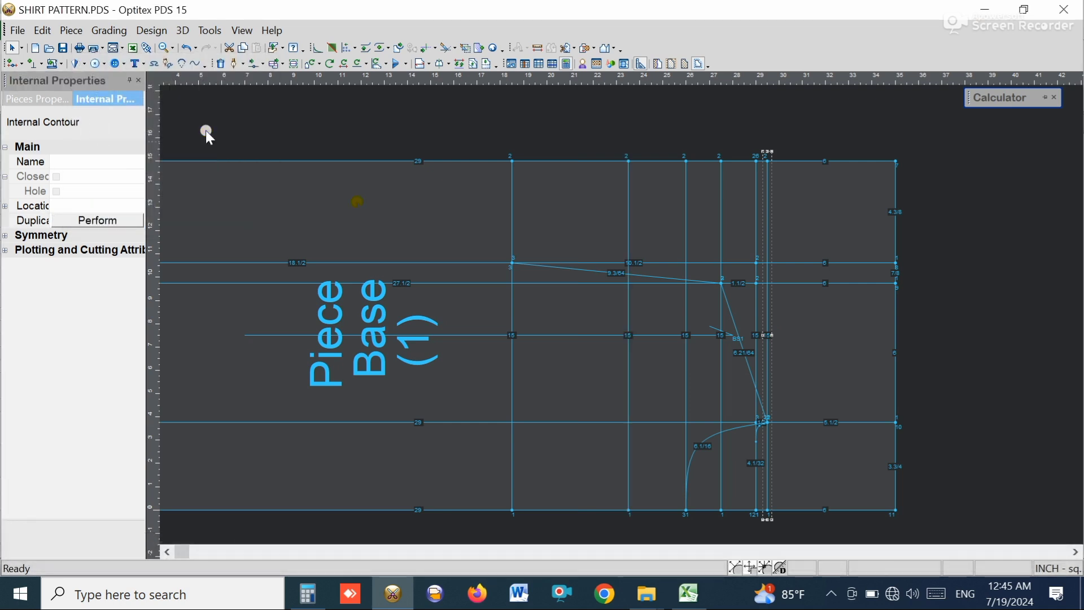
click(605, 310)
Inspect the new back yoke guideline, and review the measurements from back yoke up to neck drop in the Excel spec sheet.
scroll(614, 320, up, 3)
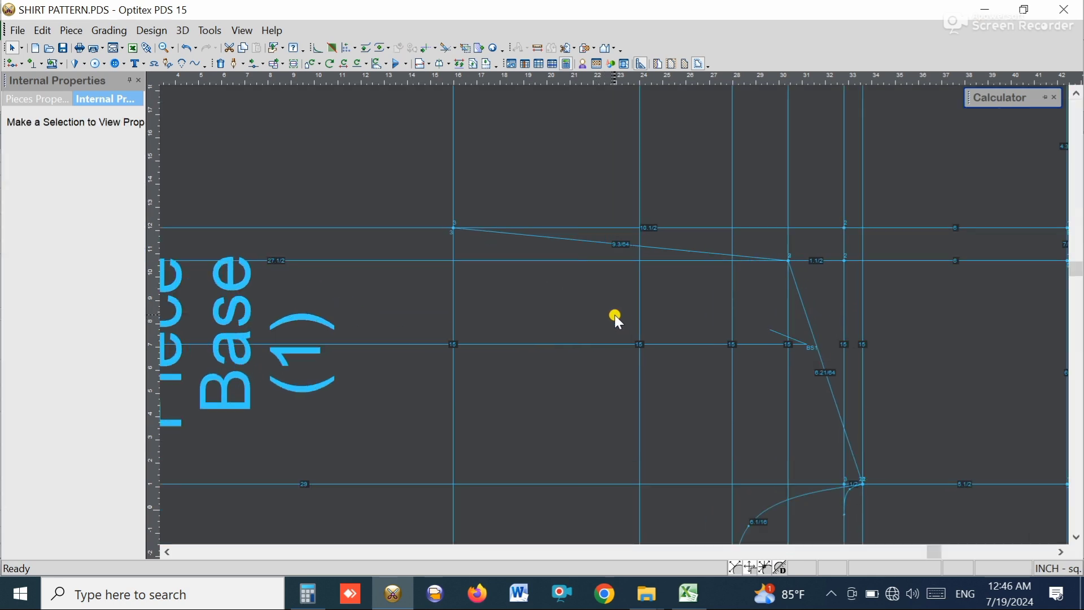
scroll(615, 317, down, 2)
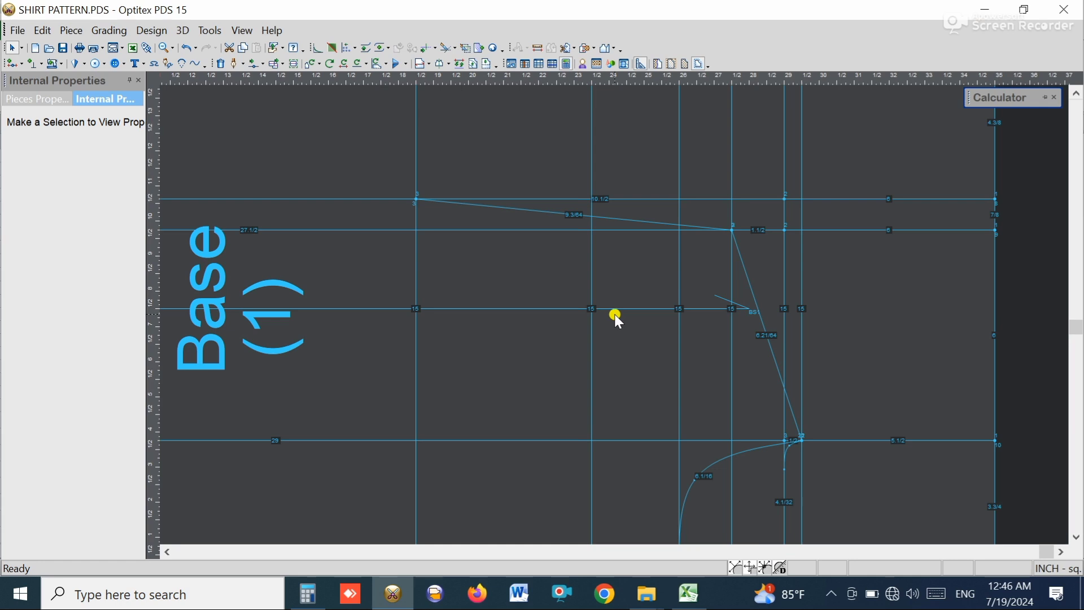
scroll(617, 320, down, 3)
scroll(616, 319, up, 2)
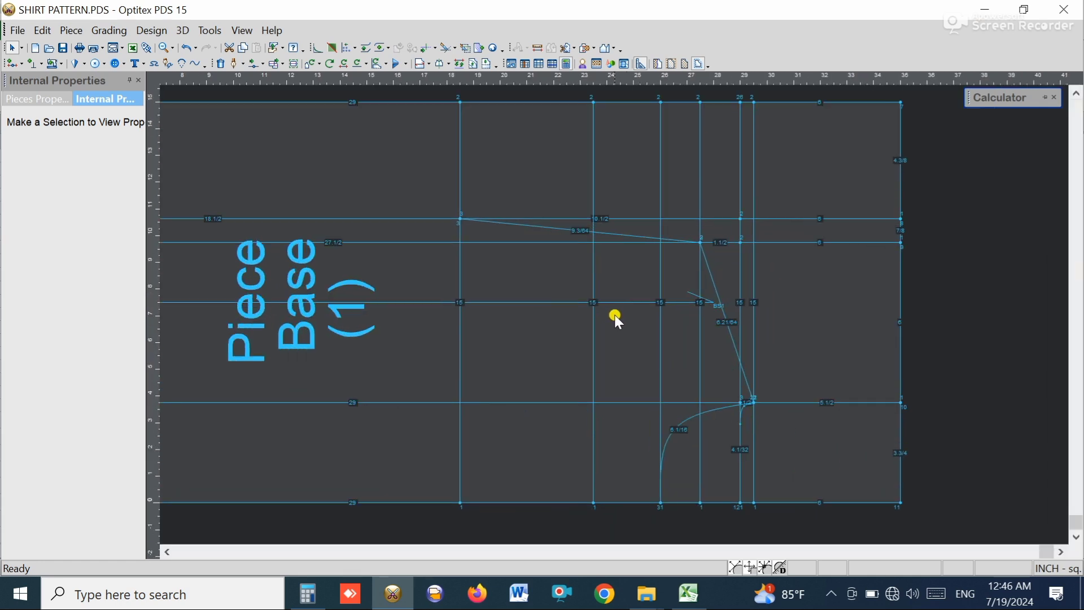
click(689, 593)
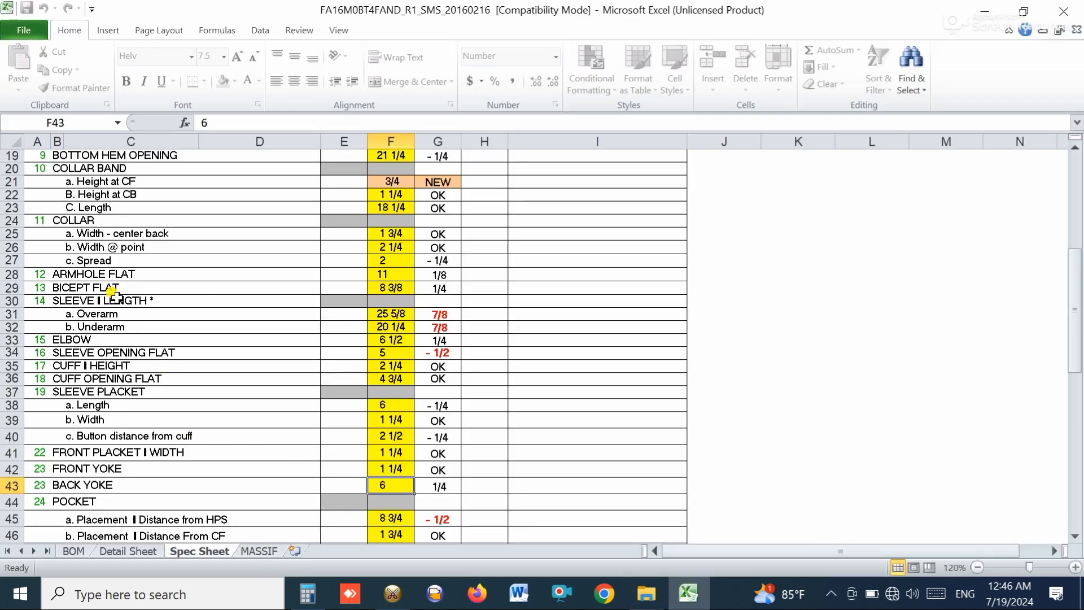
scroll(113, 294, up, 5)
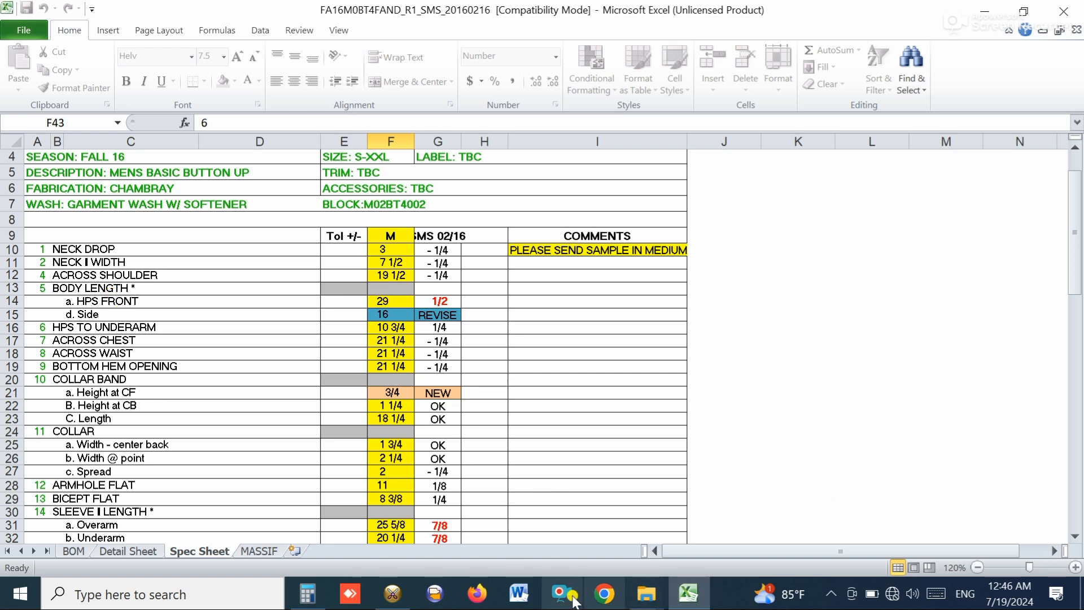
In Optitex PDS, add a point on the straight armhole line near the yoke guideline and move it inward, giving a length of about 9 11/32 inches.
click(393, 592)
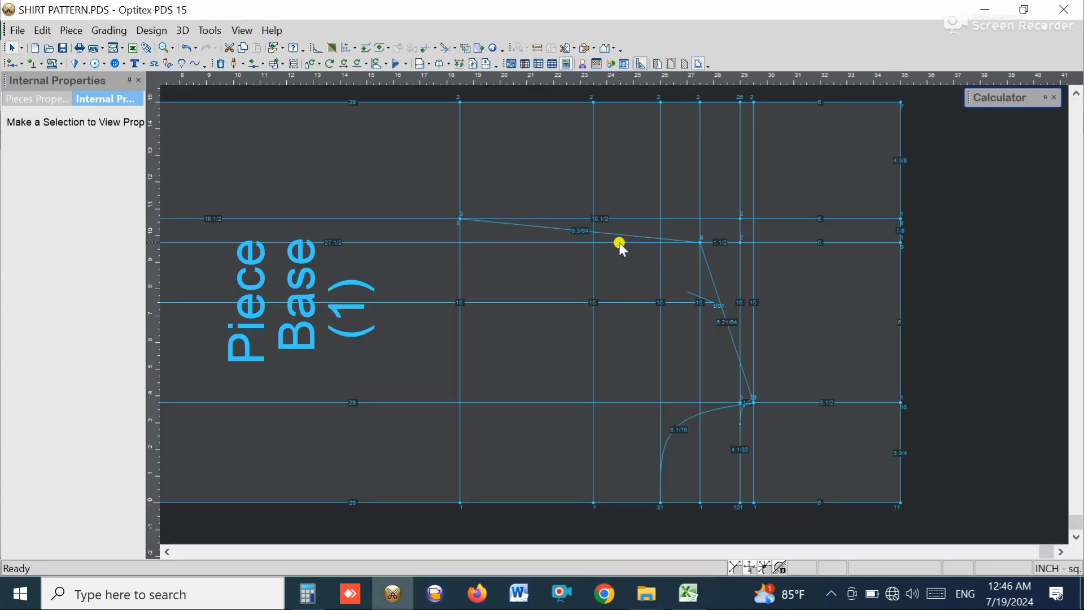
scroll(607, 239, up, 3)
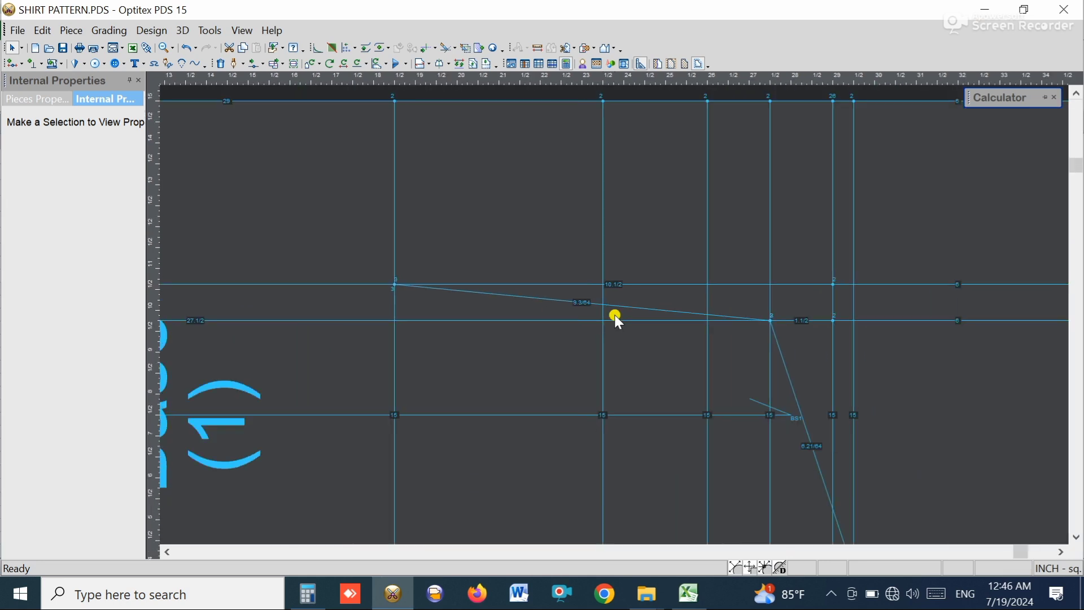
key(m)
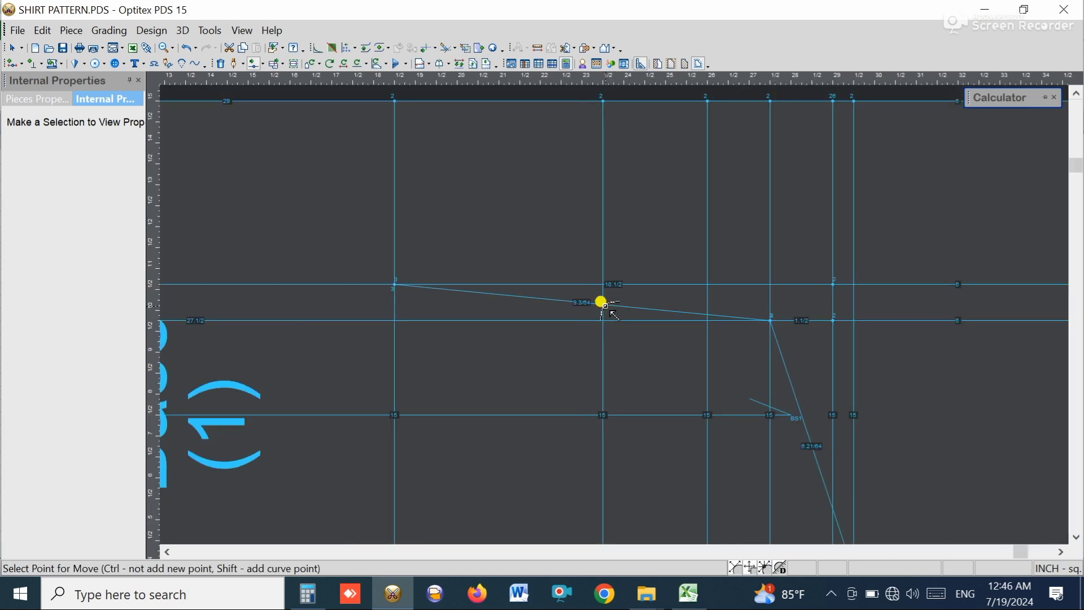
shift+click(623, 304)
drag(625, 305, 601, 352)
click(464, 405)
Turn the armhole's new middle point into a curve point.
scroll(605, 448, down, 5)
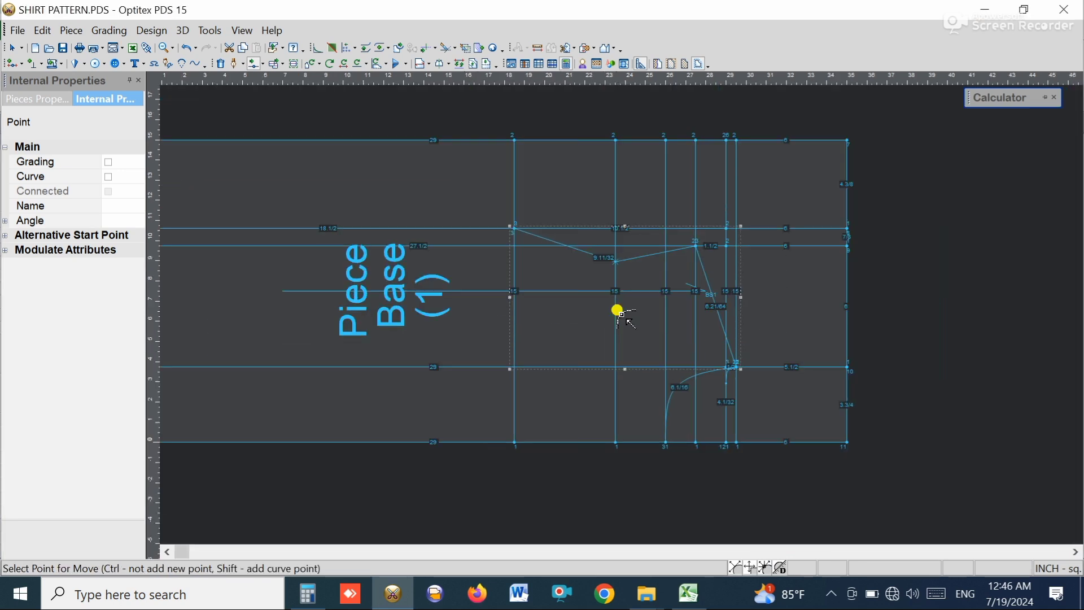
scroll(611, 310, up, 2)
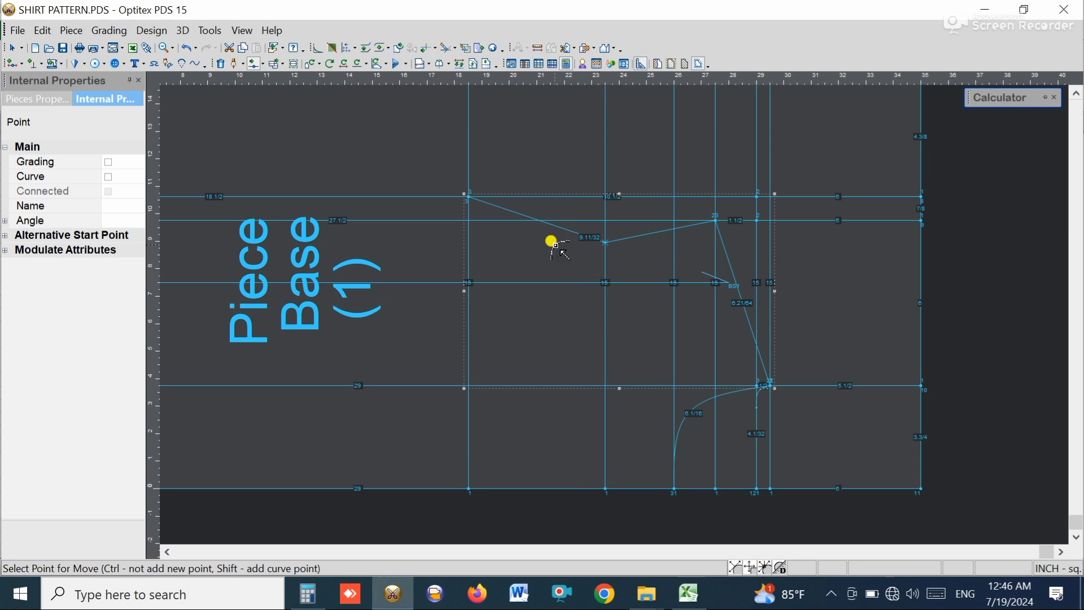
right_click(633, 209)
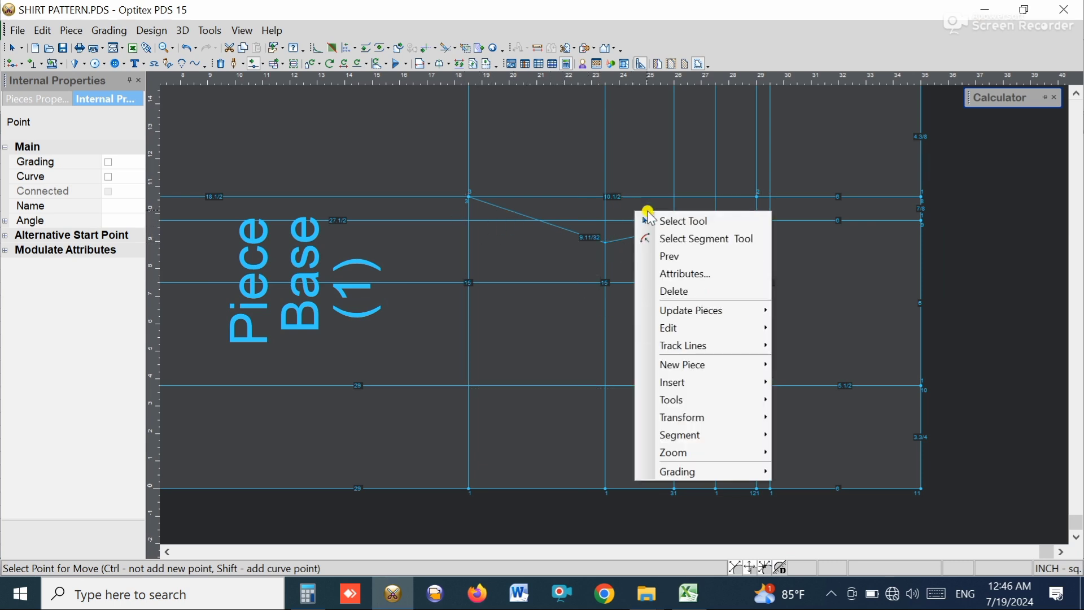
click(658, 219)
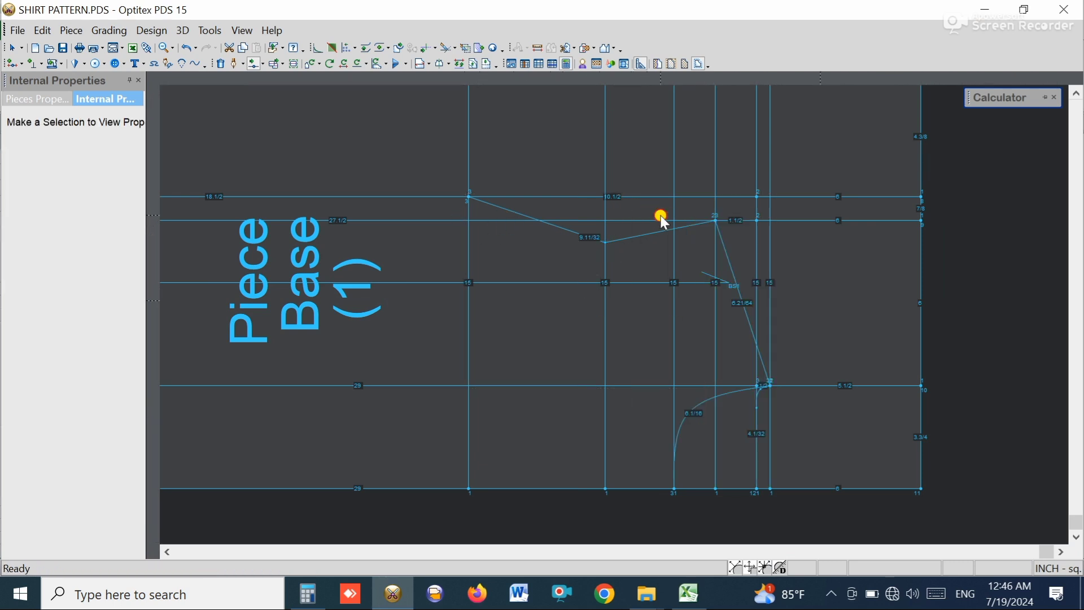
click(608, 244)
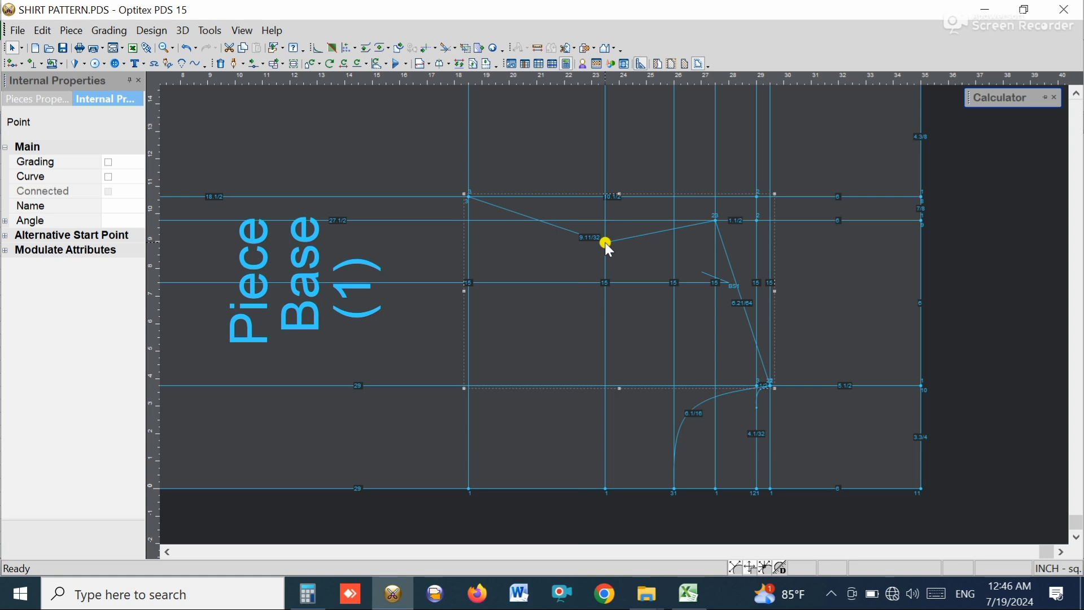
click(109, 177)
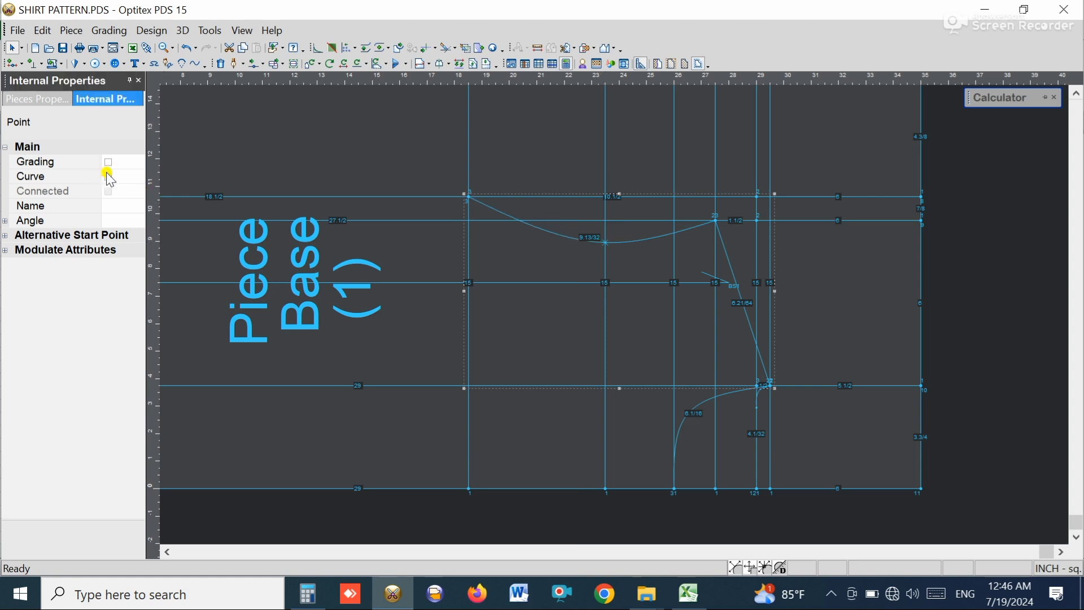
click(523, 252)
Add a point near the armhole's underarm end and move it close to the underarm guideline, giving a curve length of about 9 63/64 inches.
key(m)
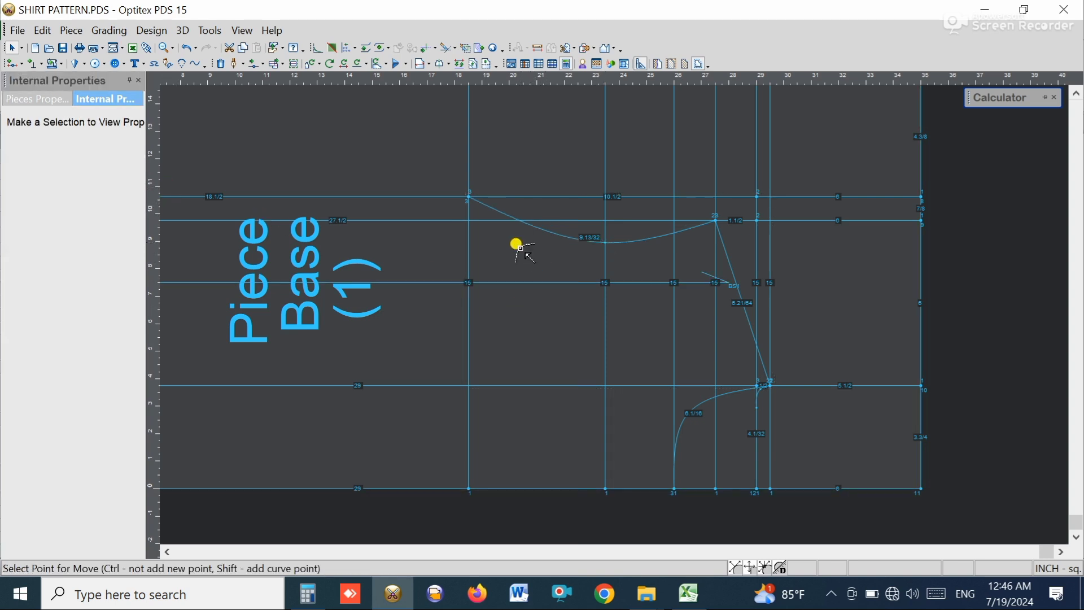
click(498, 213)
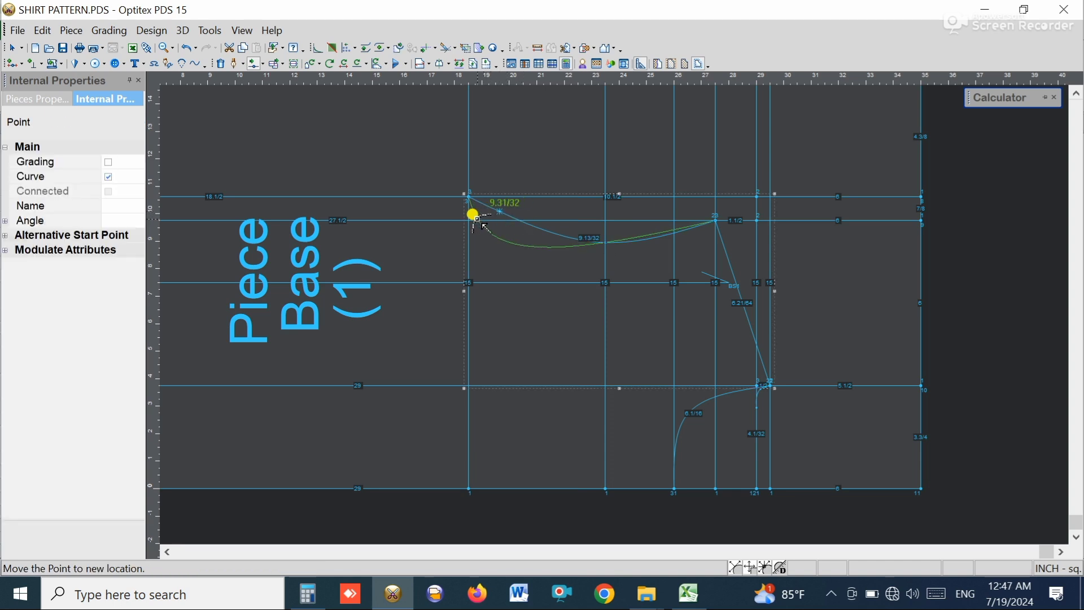
scroll(477, 219, up, 3)
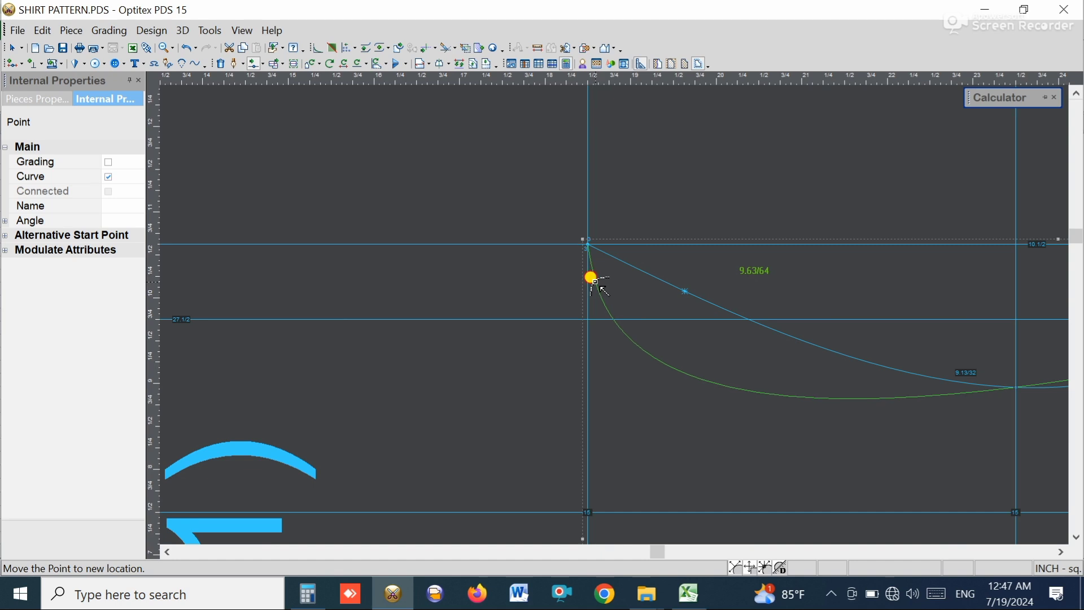
click(595, 282)
click(482, 404)
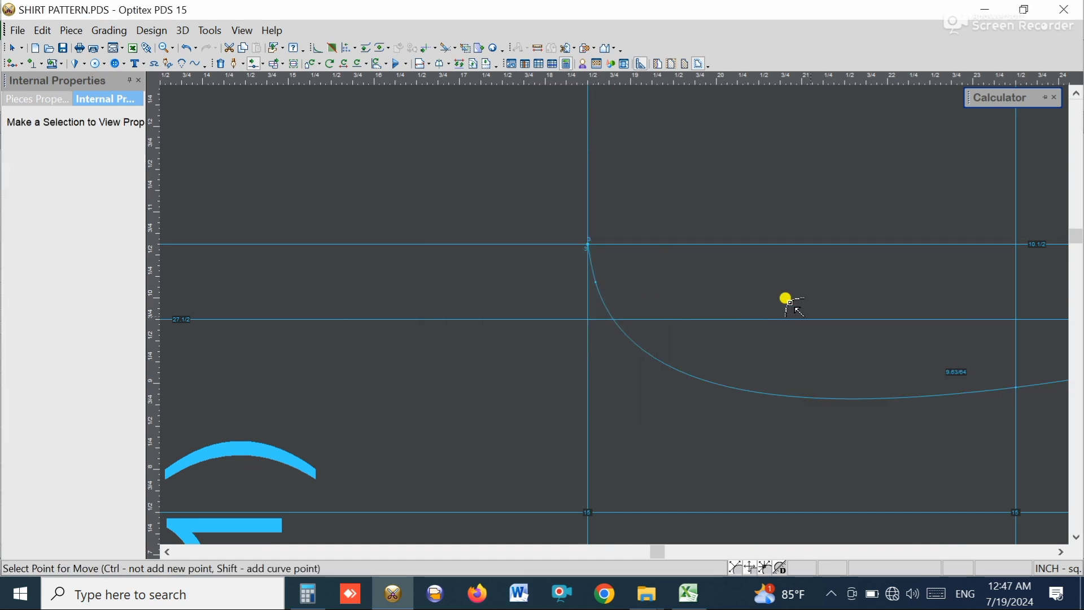
Try to move the armhole curve's middle point slightly inward along the back yoke guideline.
scroll(673, 321, down, 3)
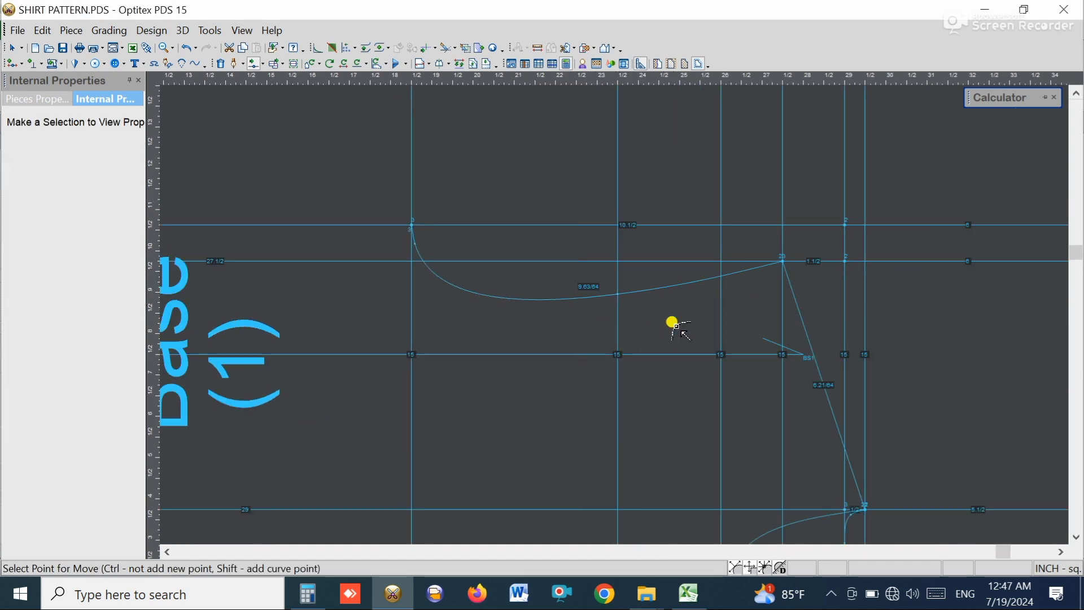
scroll(661, 330, down, 2)
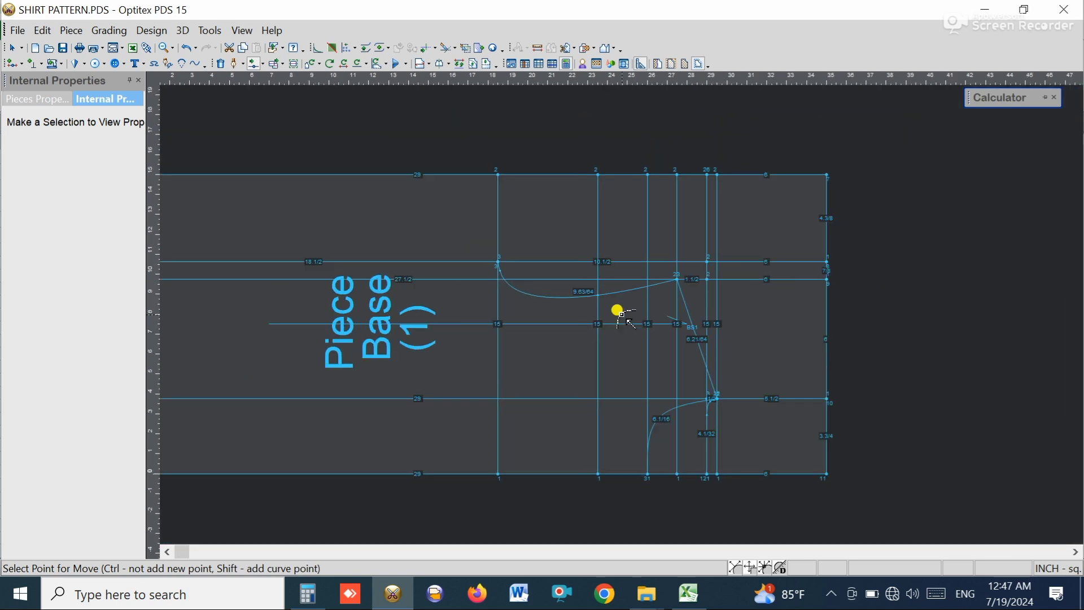
scroll(598, 302, up, 4)
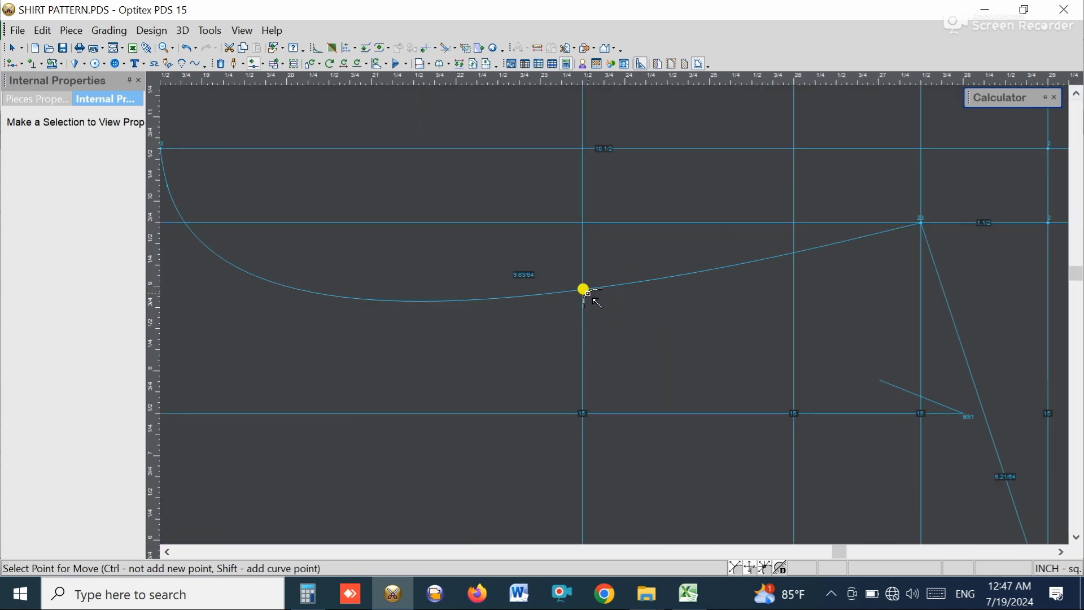
click(586, 292)
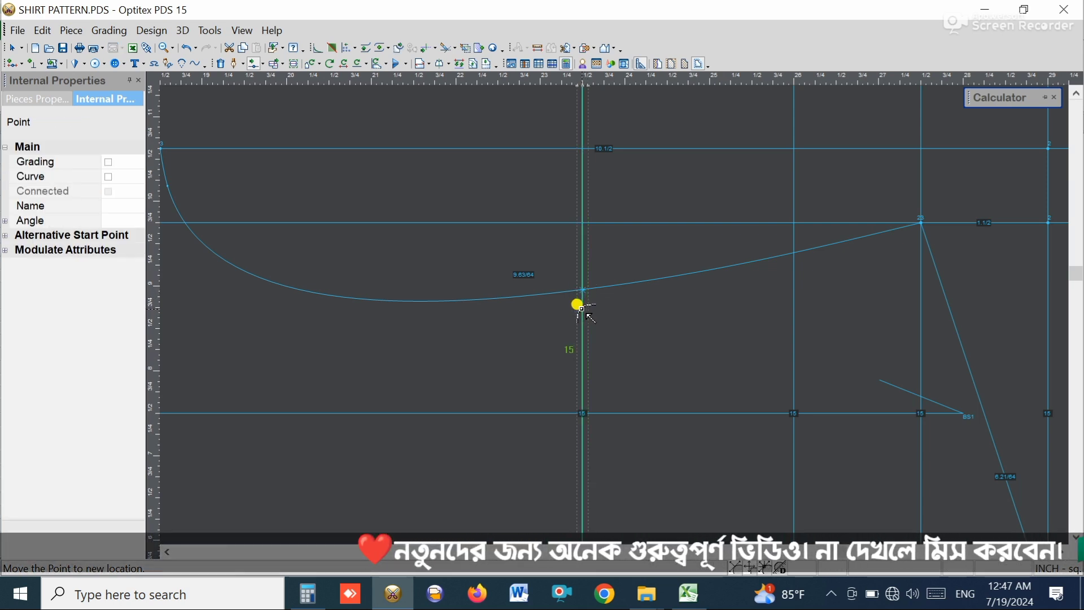
click(582, 309)
click(482, 405)
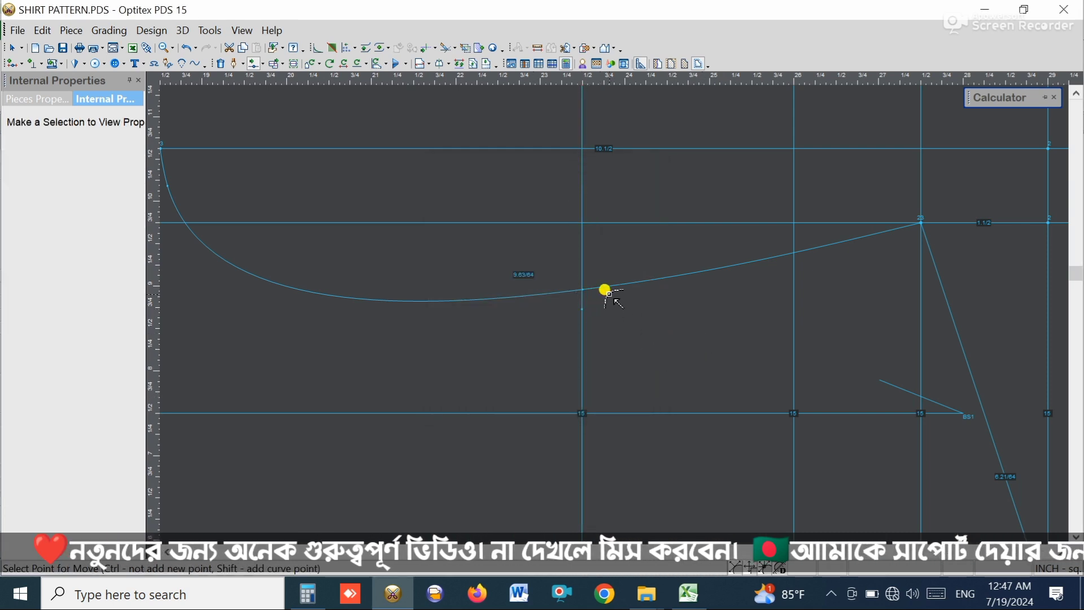
Undo the last point move and shift the armhole curve's middle point inward along the back yoke guideline, giving a curve length of about 10 1/16 inches.
key(ctrl+z)
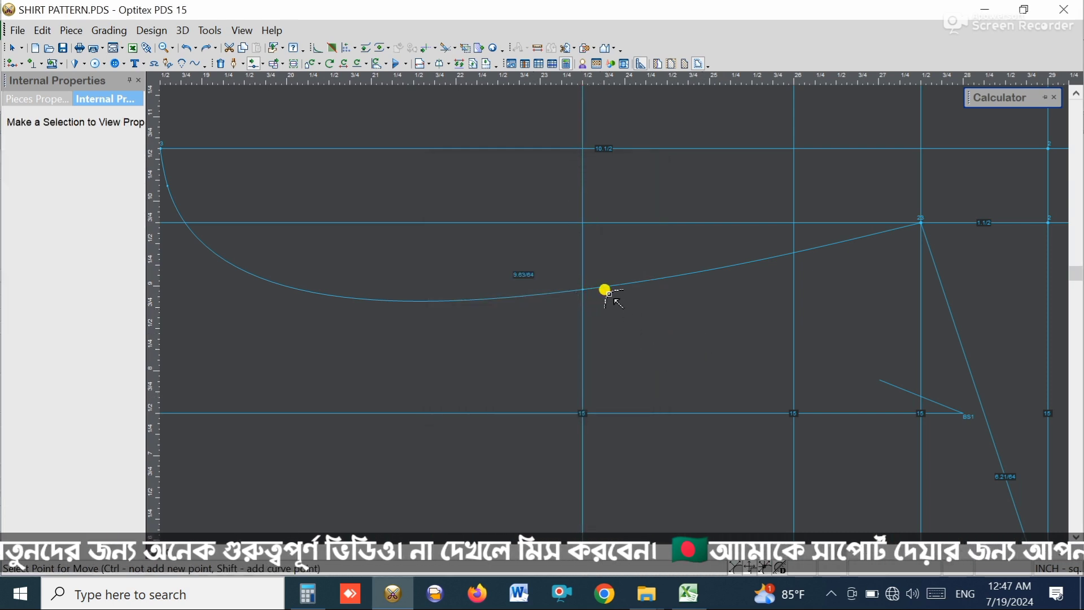
click(583, 288)
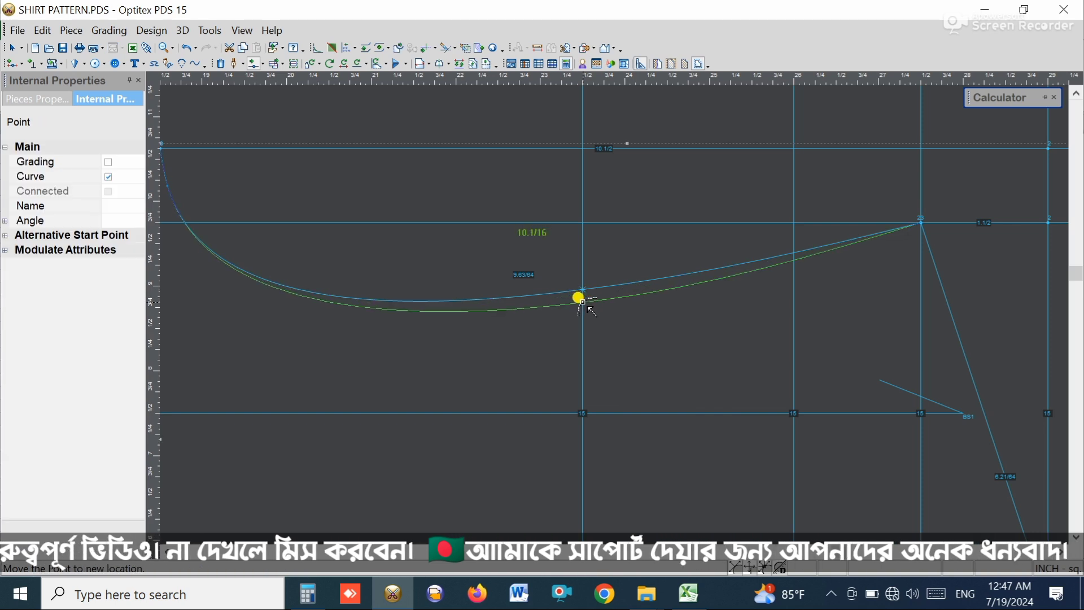
click(582, 301)
click(493, 406)
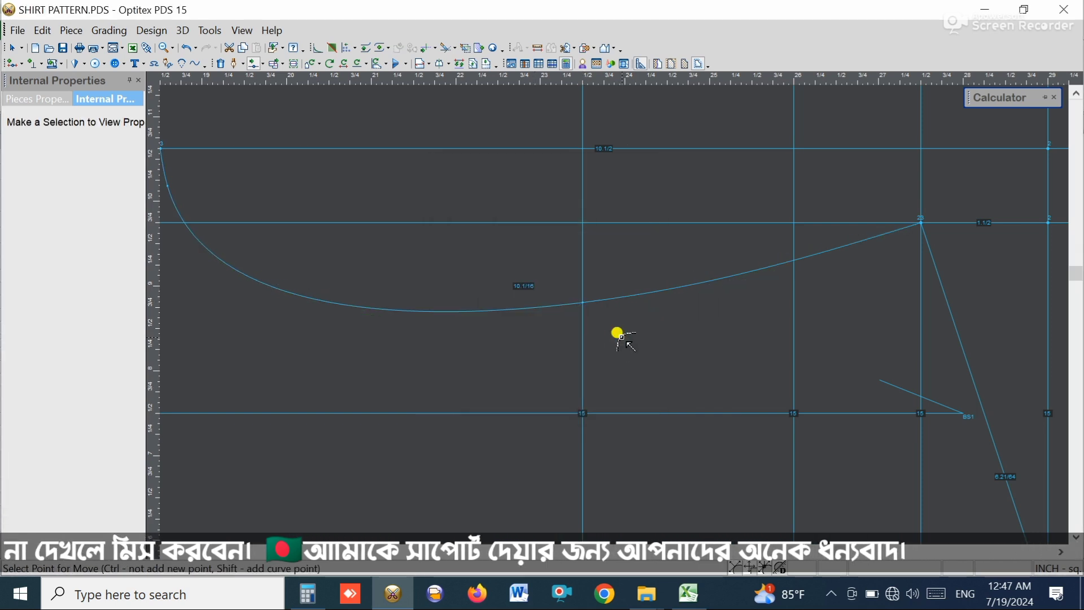
scroll(641, 336, down, 4)
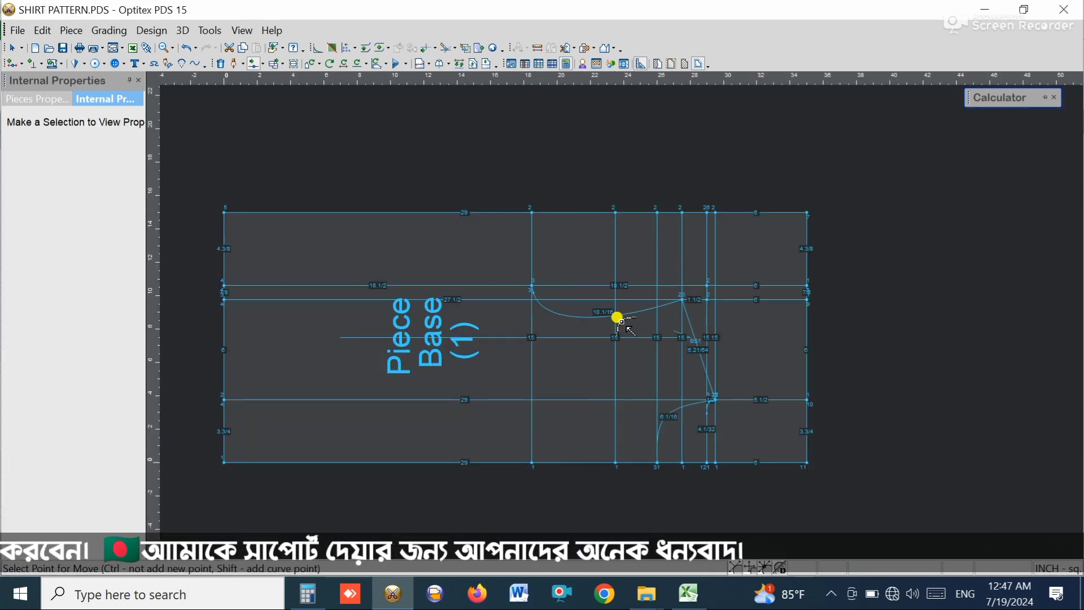
scroll(621, 321, up, 2)
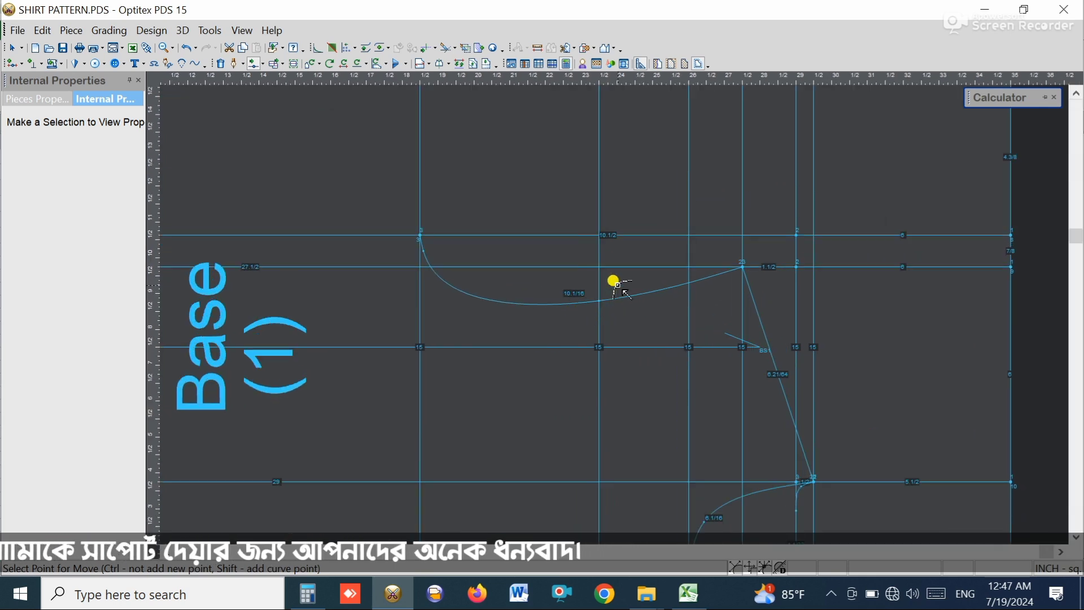
right_click(626, 285)
click(655, 297)
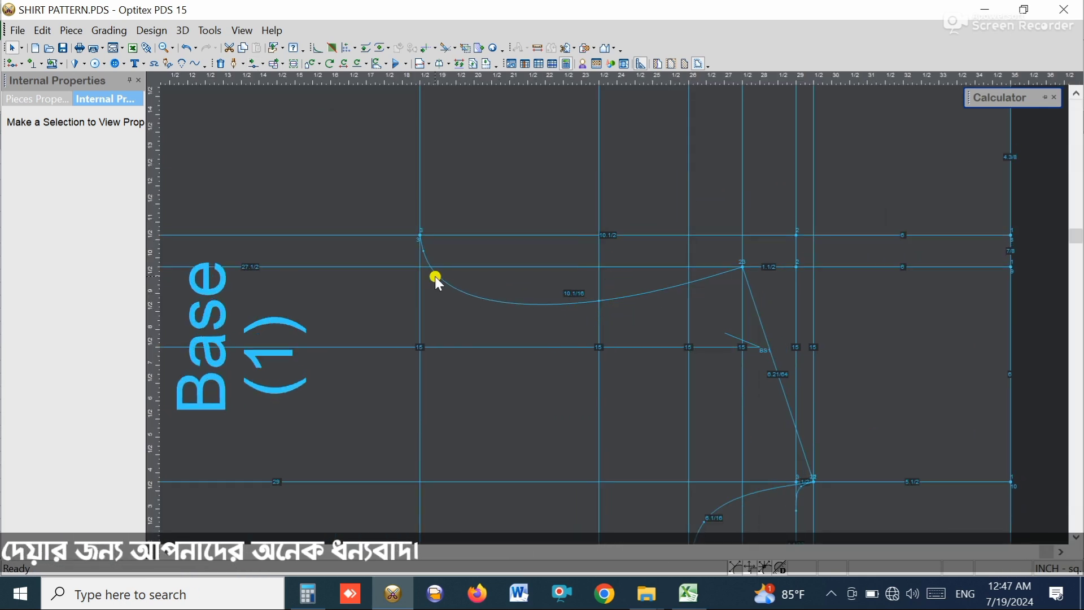
Use Multi Move to shift the armhole's underarm-end points 1/2 inch toward the hem along the chest-width line.
click(264, 64)
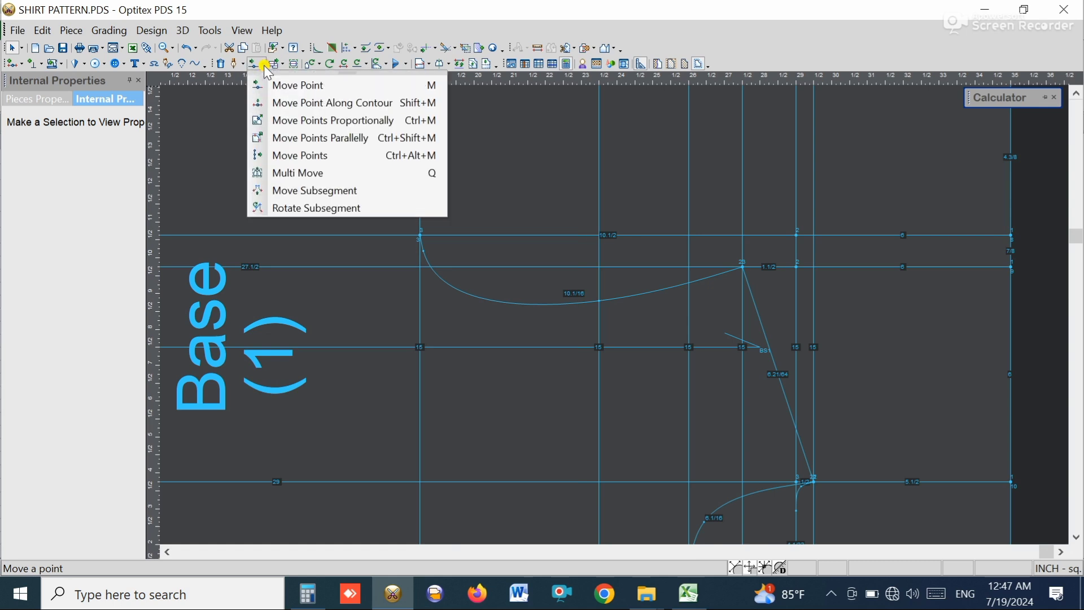
click(315, 174)
drag(391, 225, 429, 236)
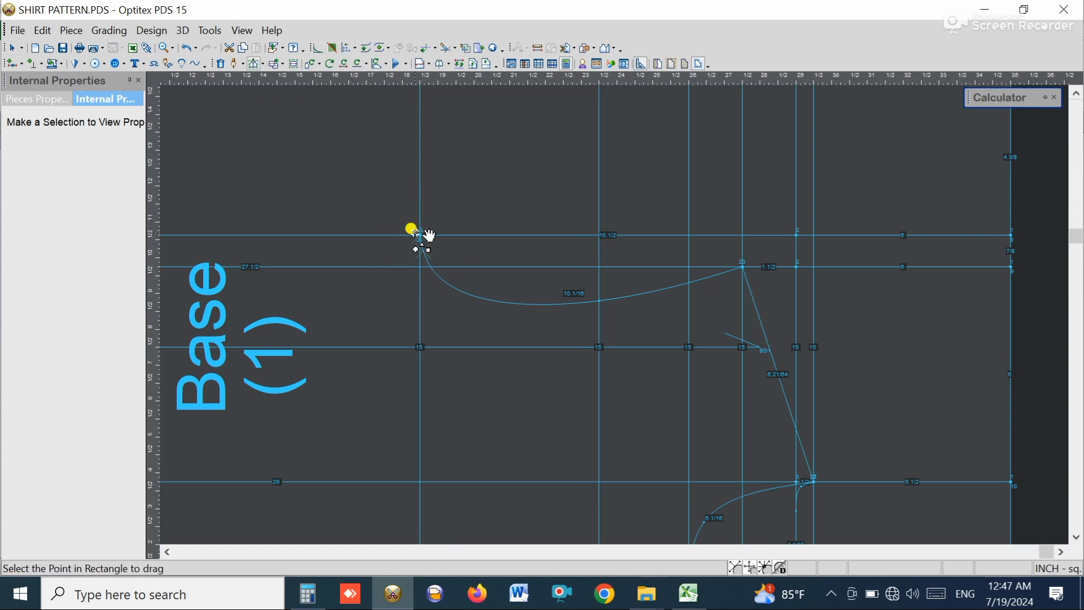
click(416, 233)
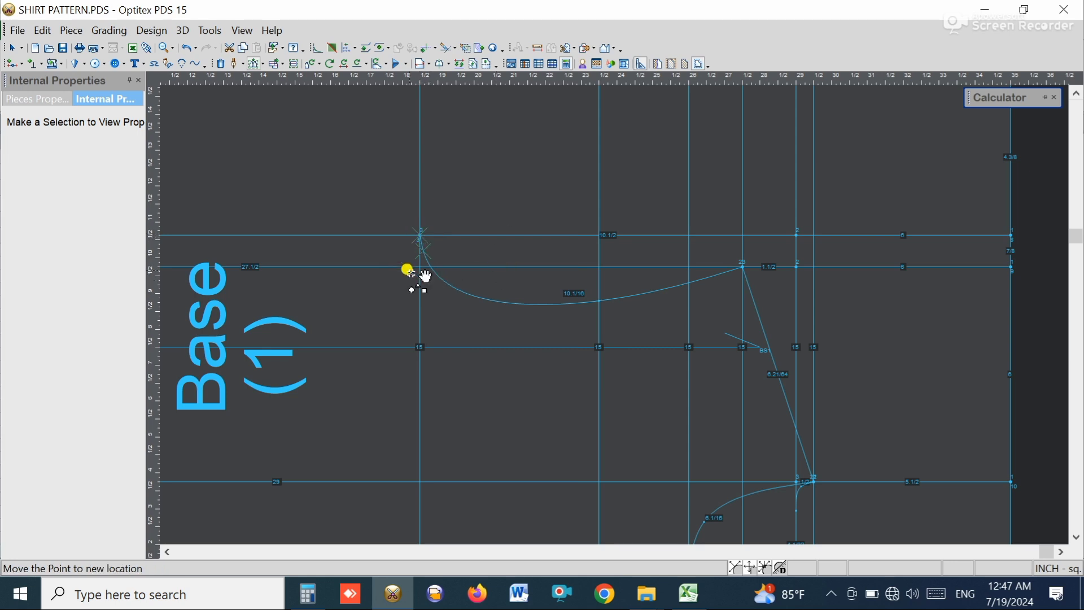
click(398, 234)
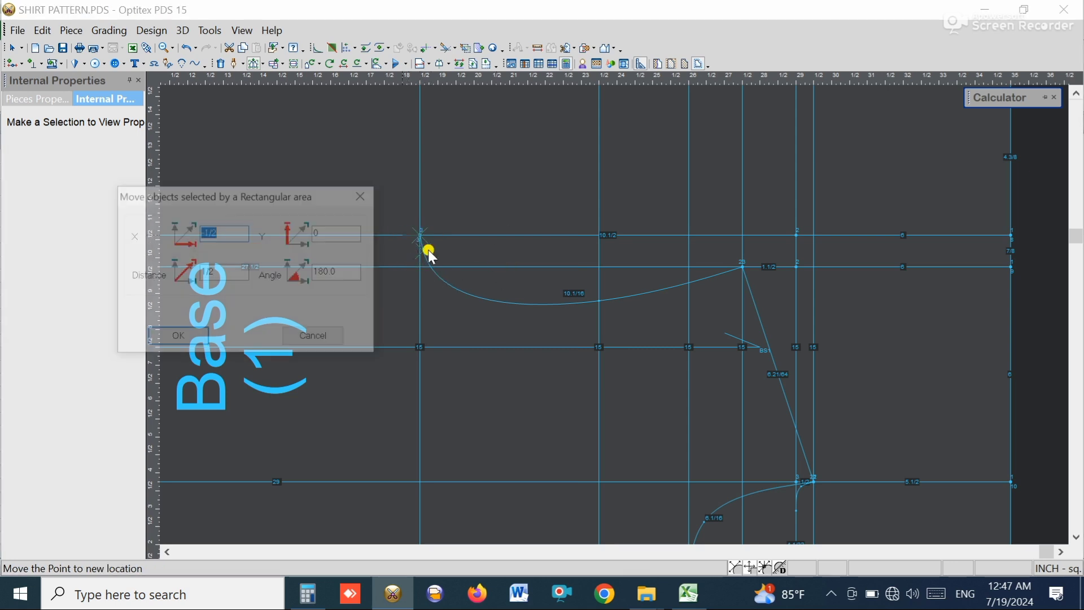
click(189, 338)
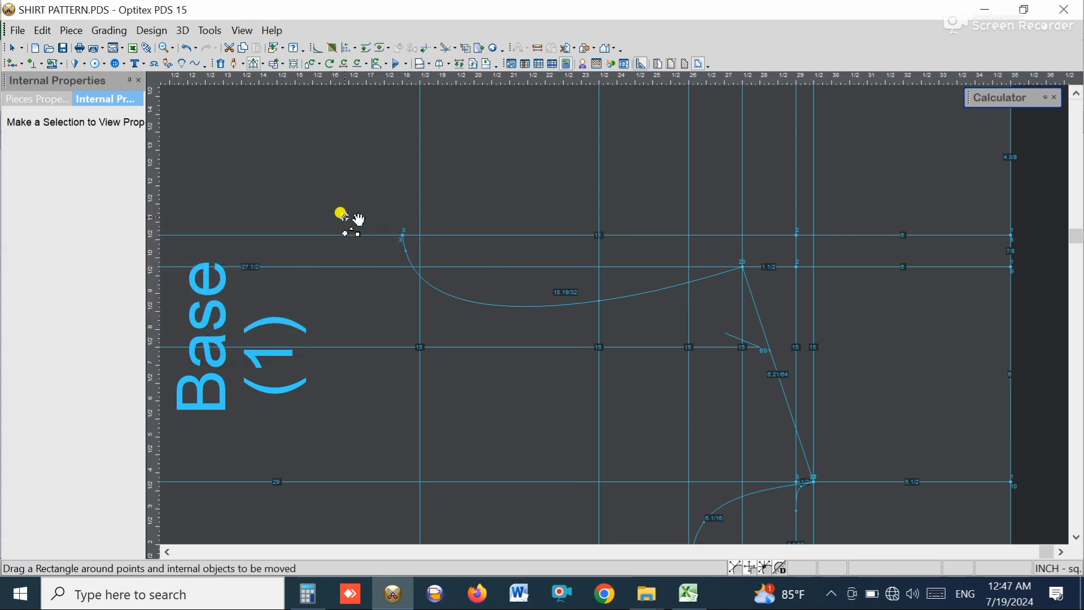
Check the armhole flat value in the Excel spec sheet and, back in Optitex PDS, shift the underarm-end points about 7/32 inch further toward the hem.
drag(346, 218, 463, 287)
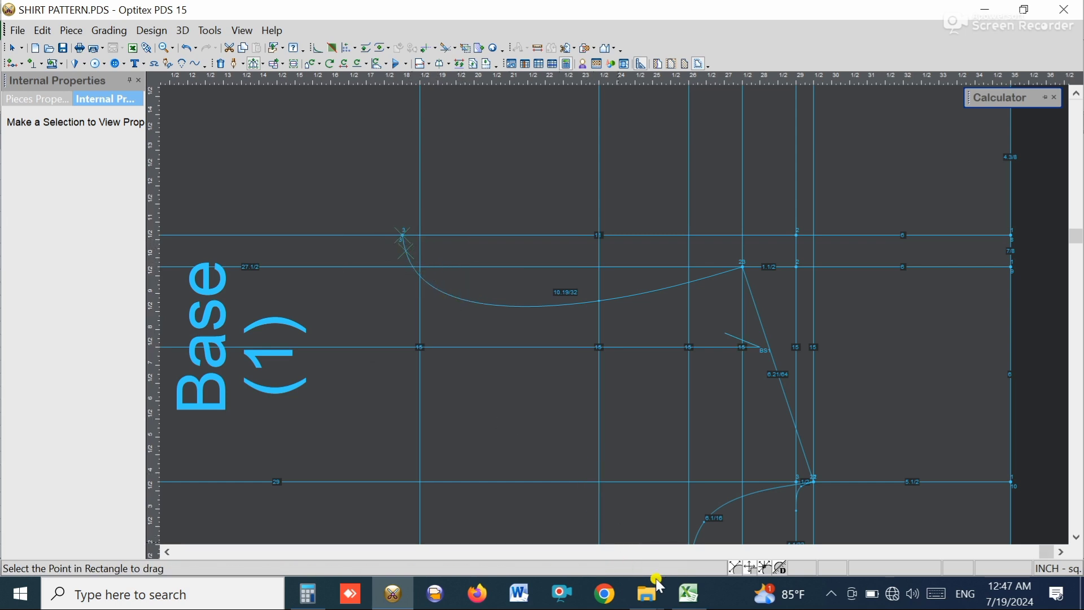
click(688, 592)
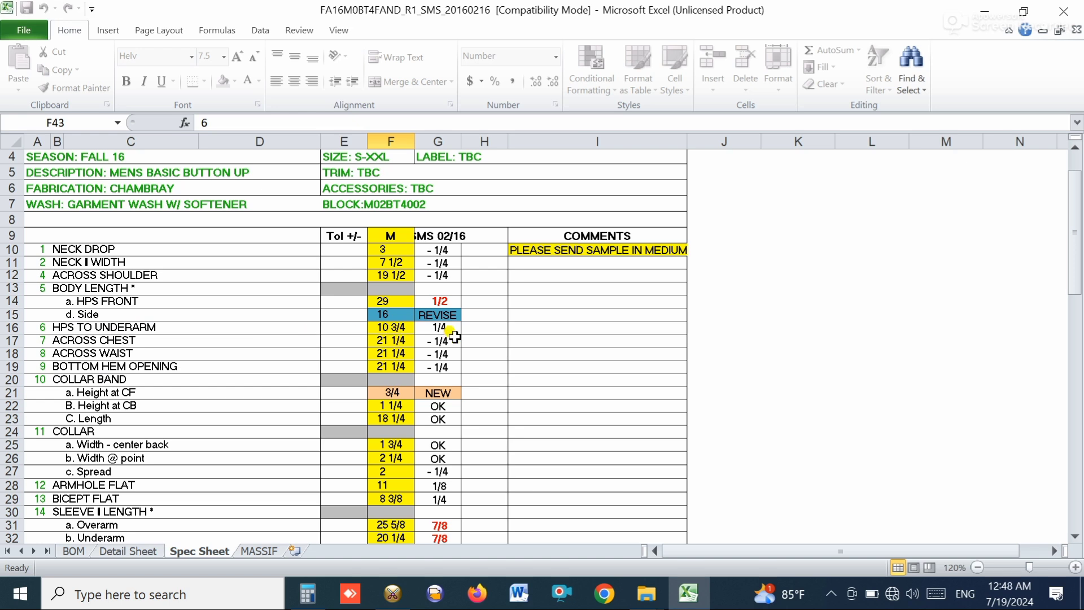
click(394, 592)
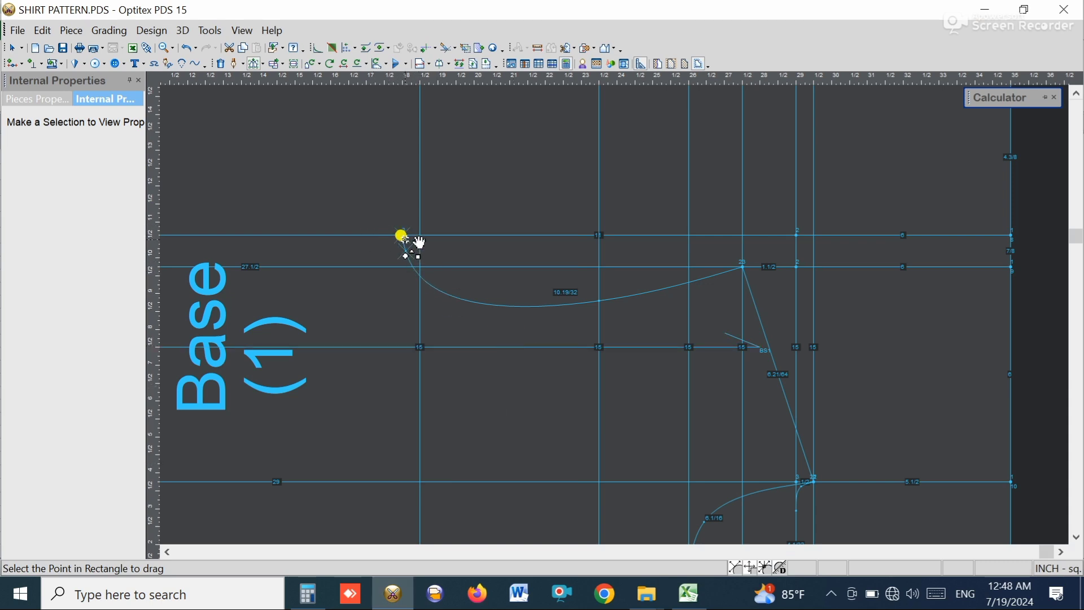
click(414, 239)
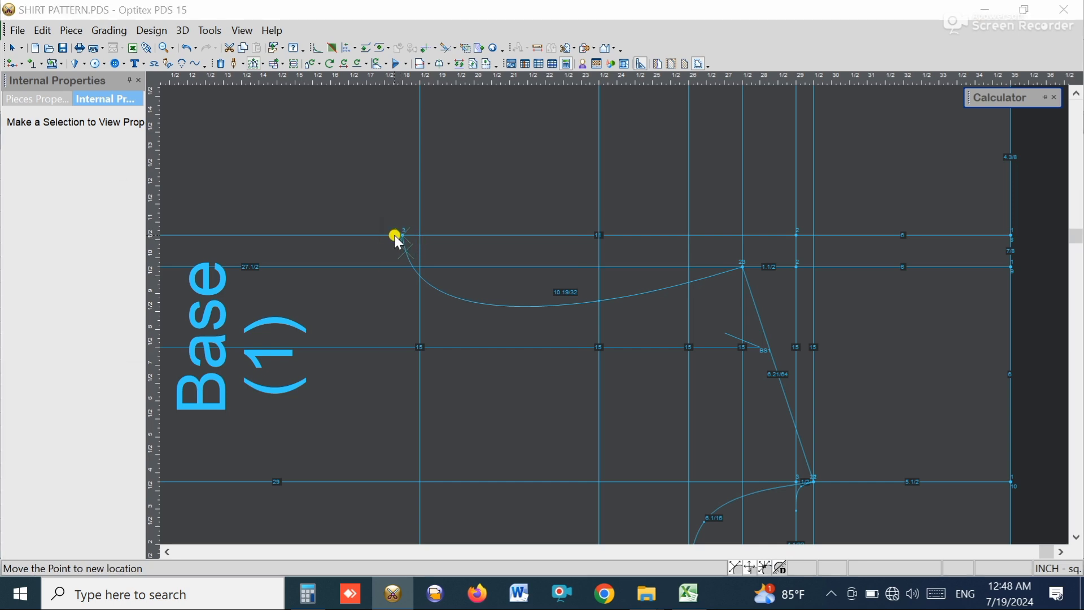
click(395, 236)
click(170, 337)
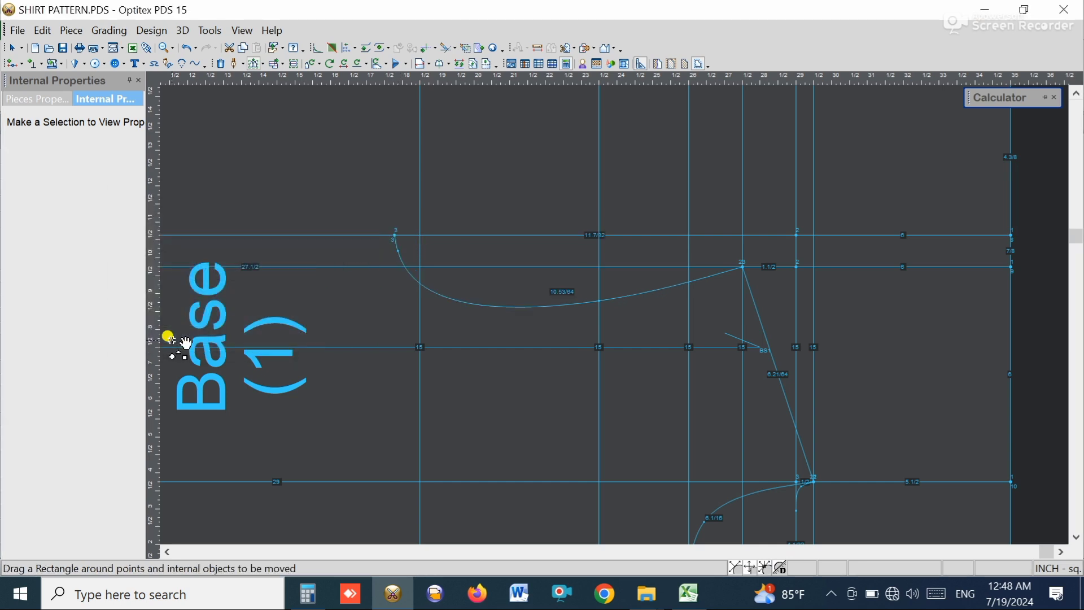
Move the underarm-end points another 1/4 inch or so toward the hem, giving an armhole curve length of about 11 3/32 inches.
drag(365, 213, 411, 270)
mouse_move(398, 233)
mouse_down()
mouse_move(399, 248)
mouse_move(397, 237)
mouse_up()
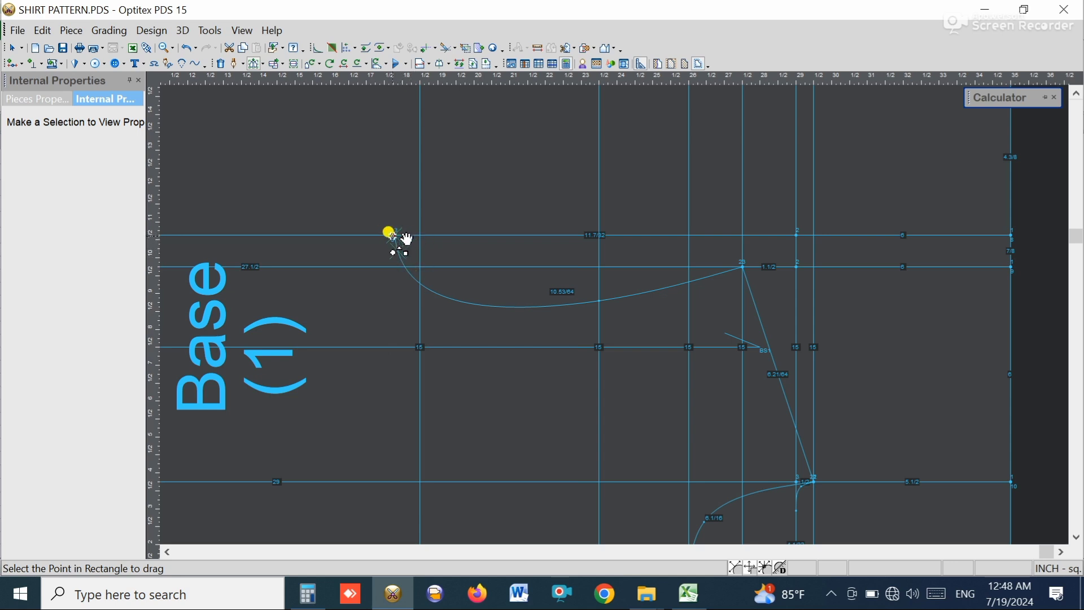
click(387, 235)
click(178, 338)
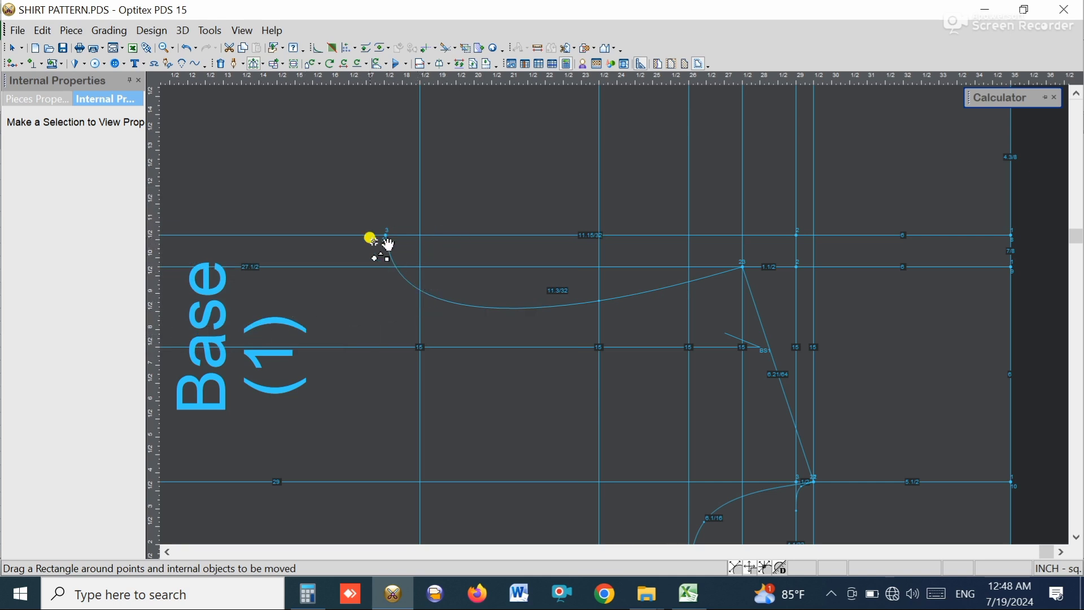
Shift the underarm-end points back 15/64 inch toward the shoulder along the chest-width line.
drag(363, 222, 395, 257)
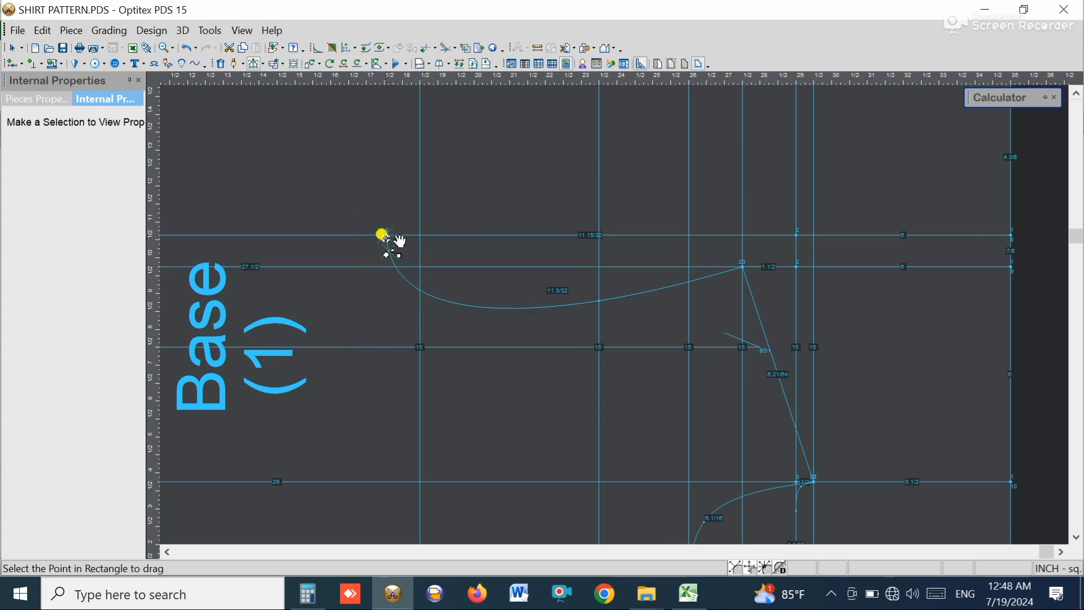
click(387, 234)
click(394, 240)
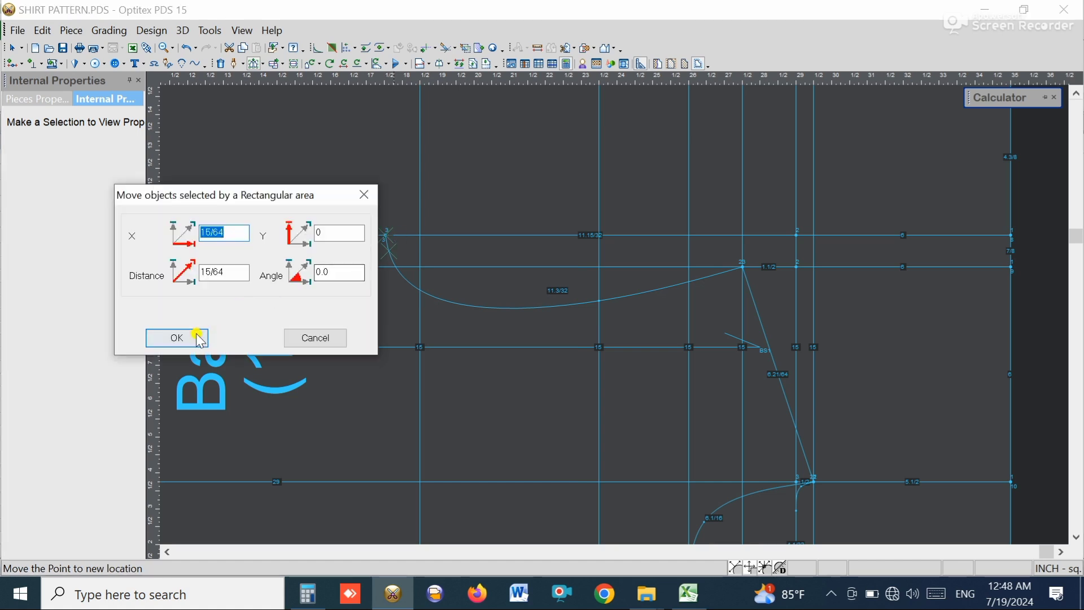
click(164, 337)
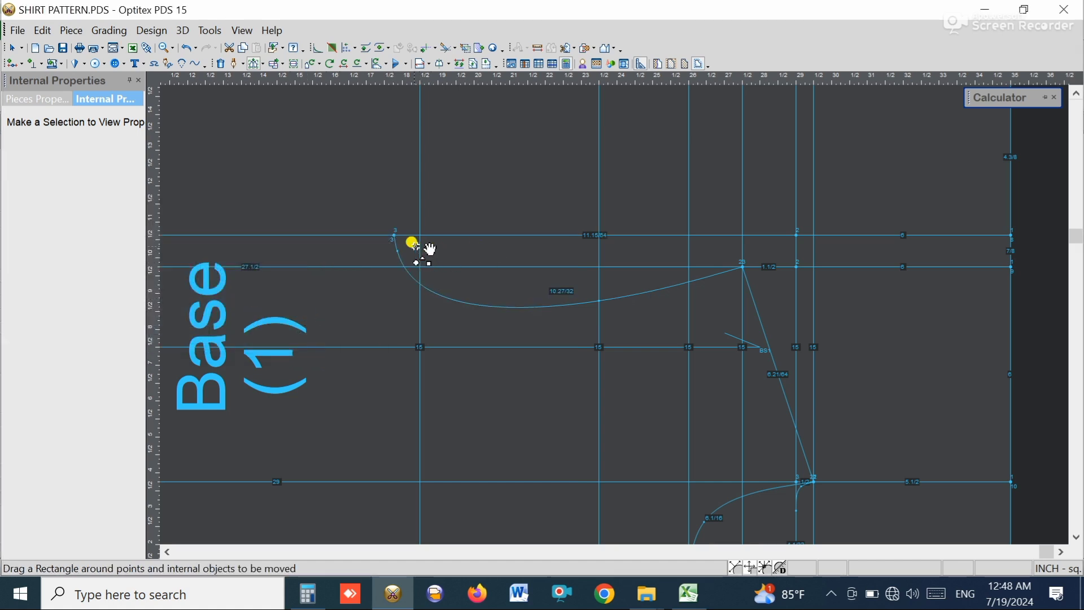
Move the underarm-end points 9/64 inch toward the hem, giving an armhole curve length of about 10 63/64 inches.
drag(364, 215, 409, 271)
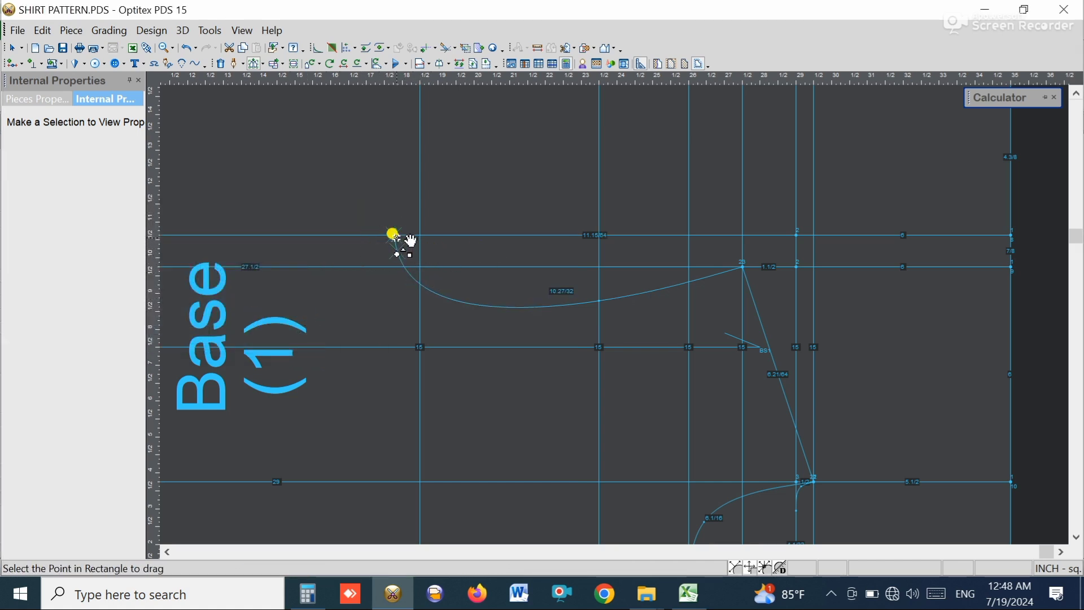
click(391, 232)
click(388, 235)
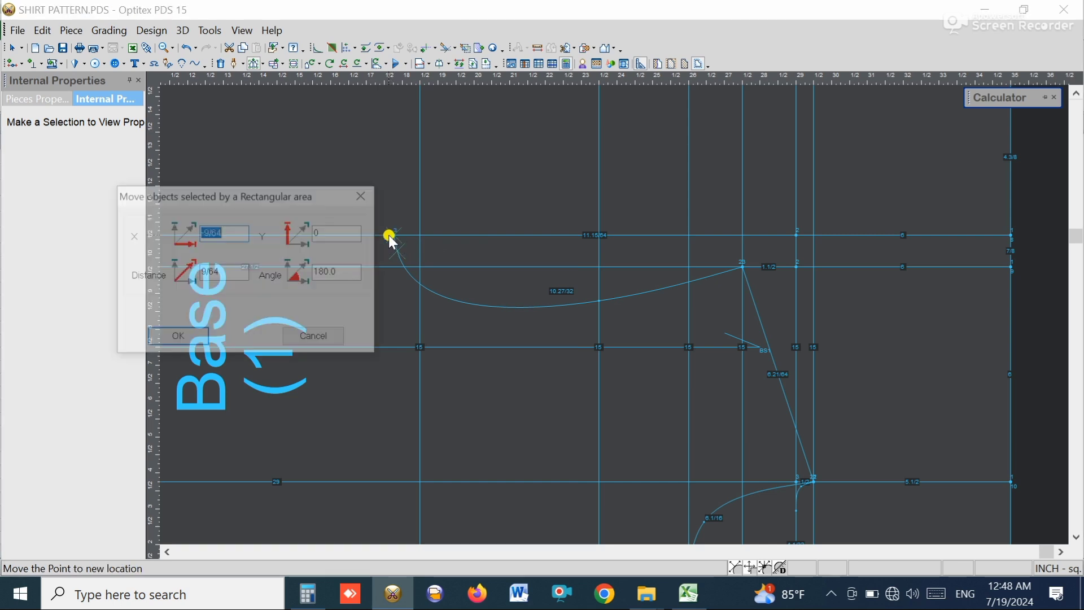
click(198, 338)
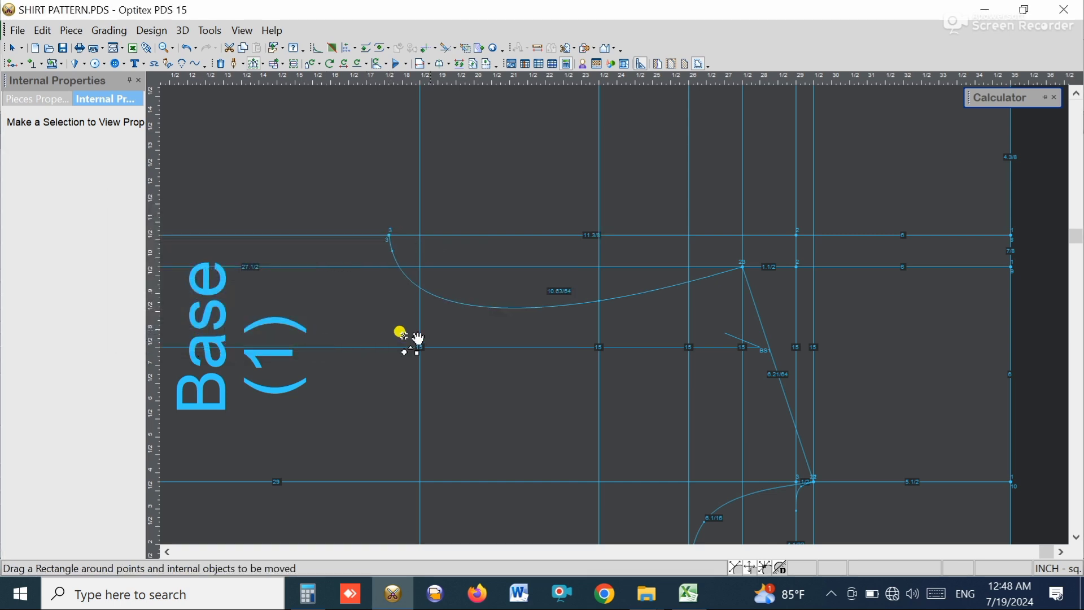
right_click(492, 200)
click(517, 209)
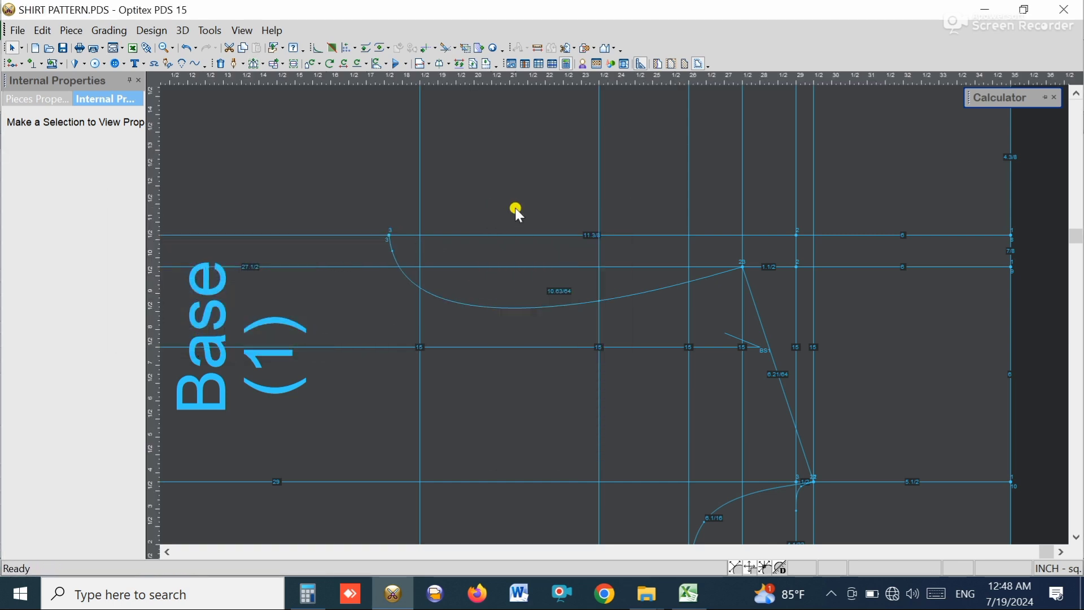
key(n)
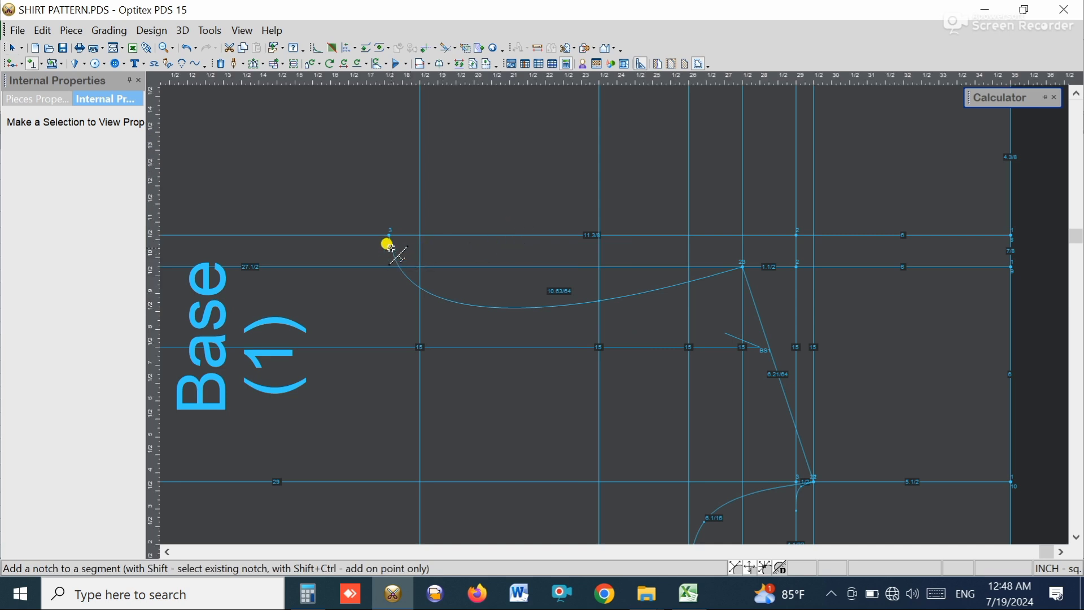
click(393, 250)
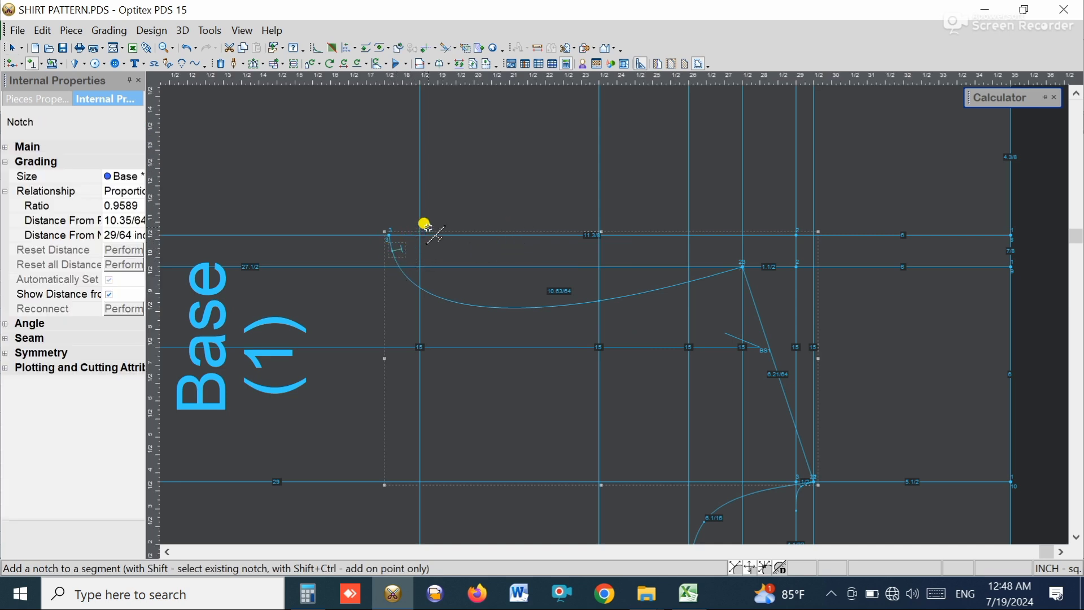
key(ctrl+z)
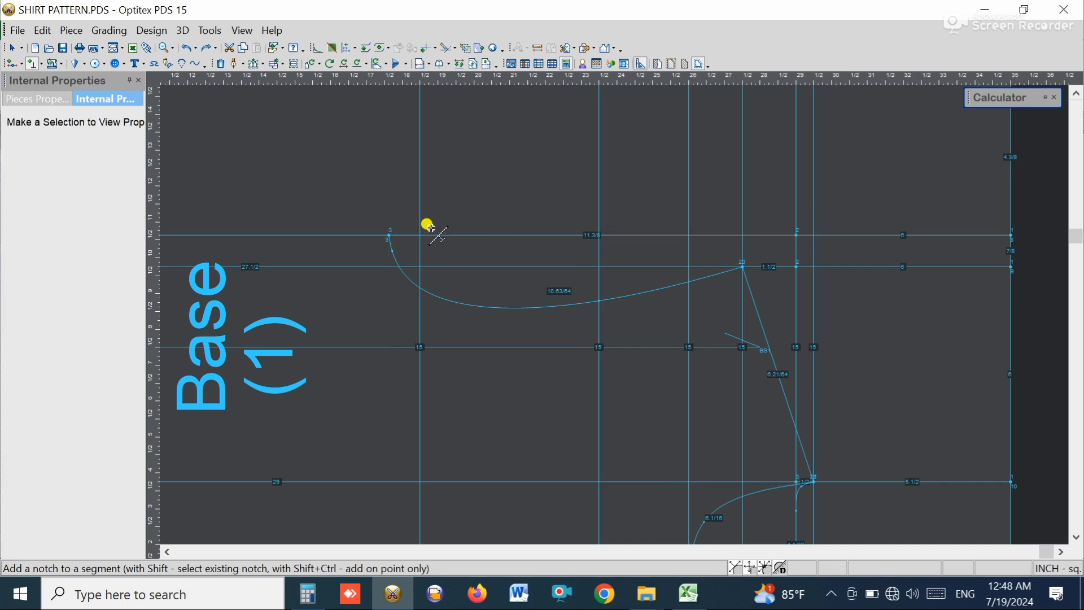
Move the armhole's curve point near the underarm end onto the across-shoulder guideline, giving a curve length of about 11 3/16 inches.
key(m)
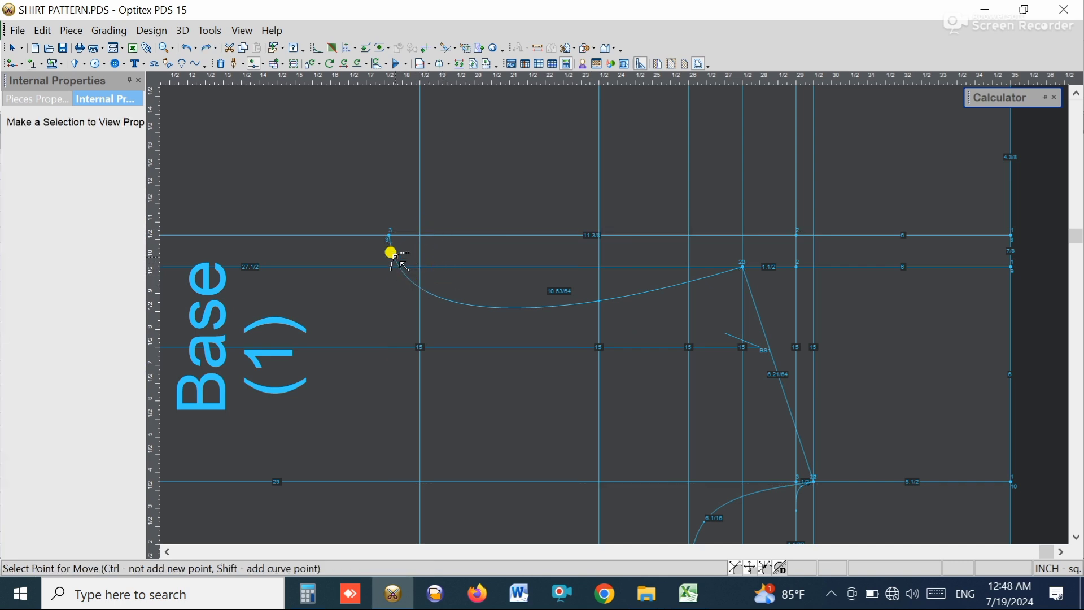
click(391, 255)
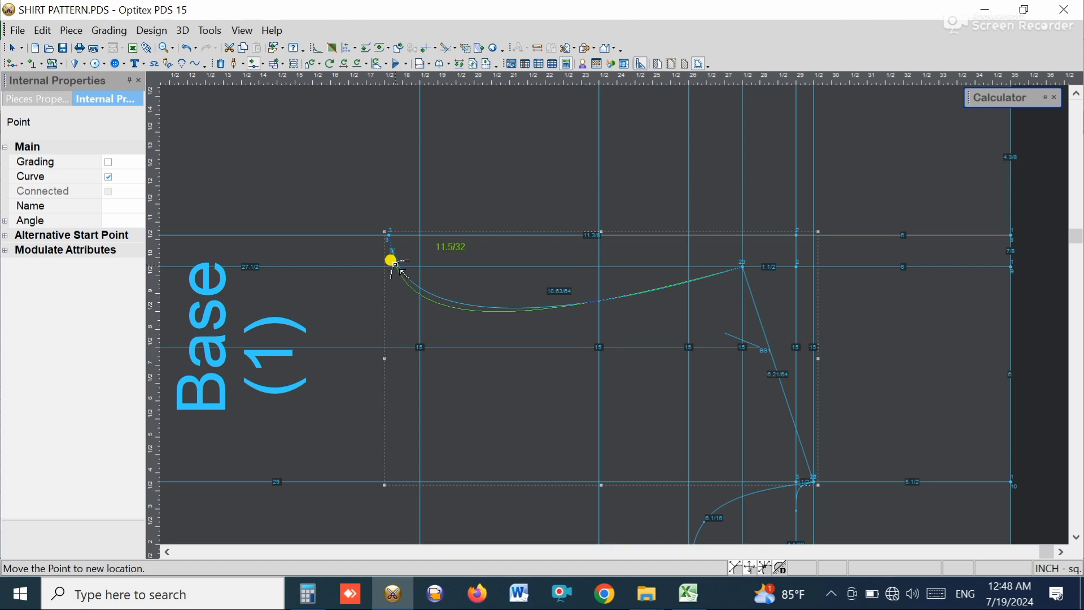
click(395, 264)
click(475, 406)
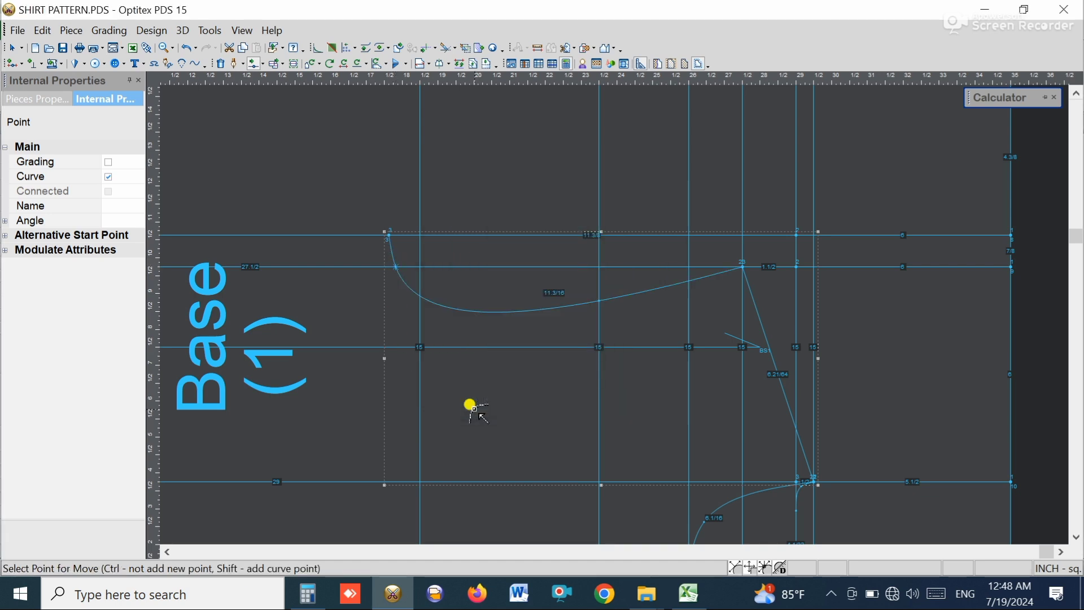
key(Escape)
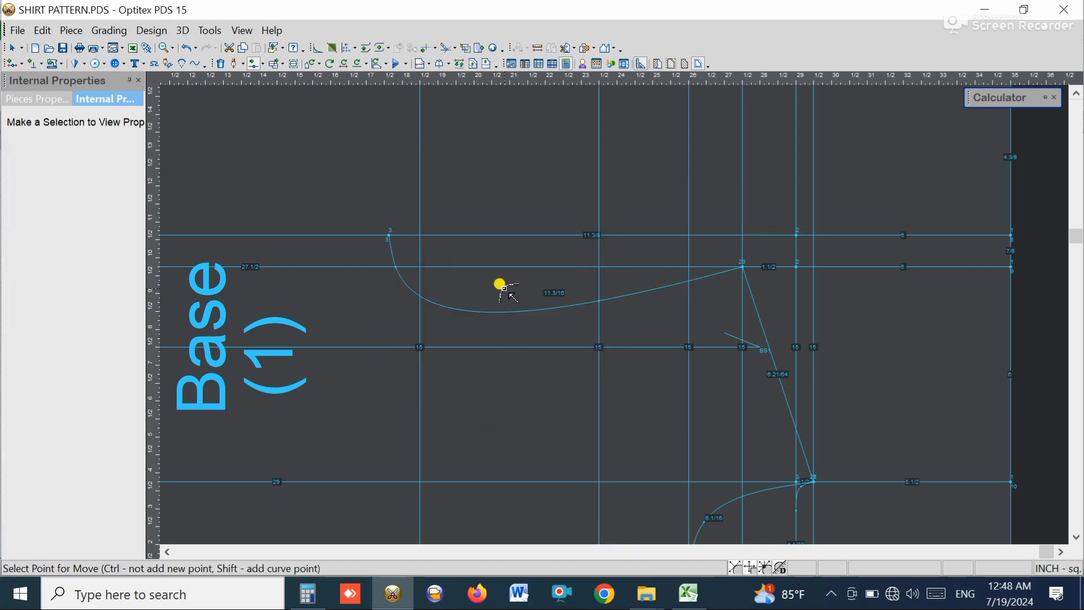
click(395, 264)
click(437, 234)
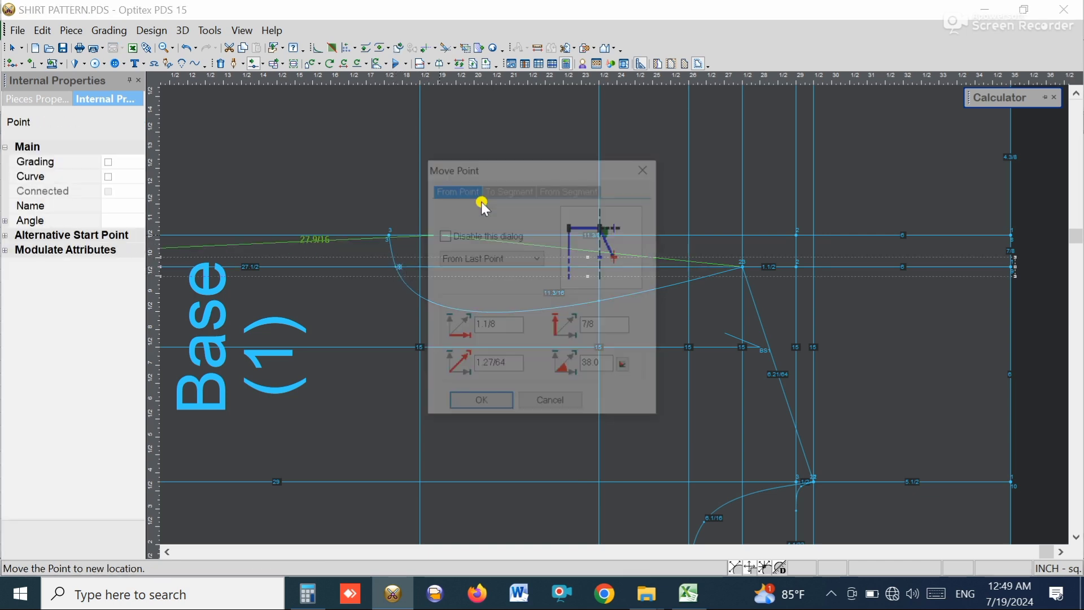
click(645, 167)
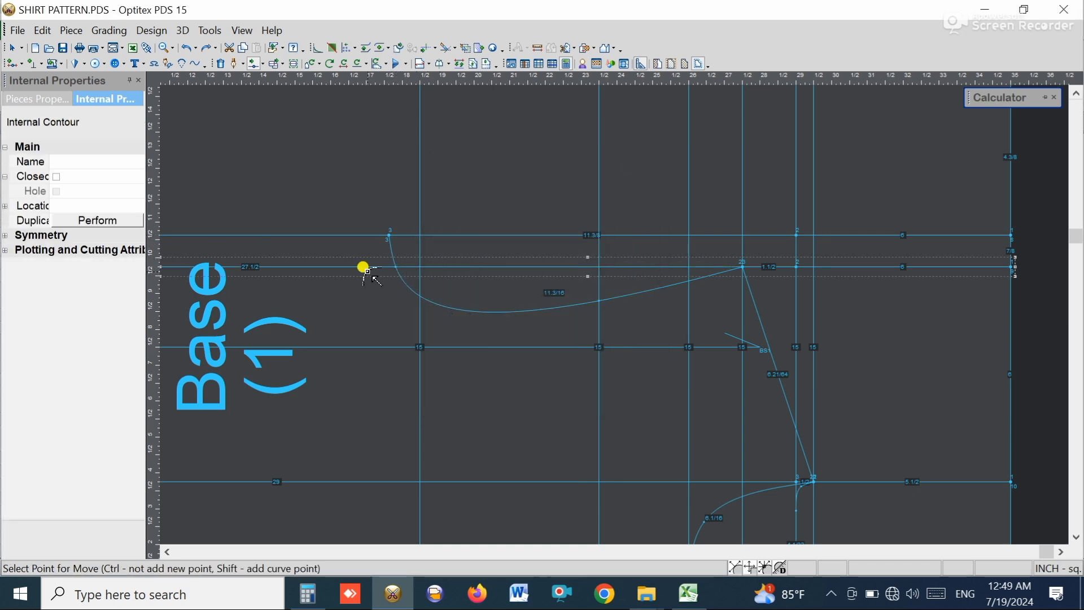
click(397, 266)
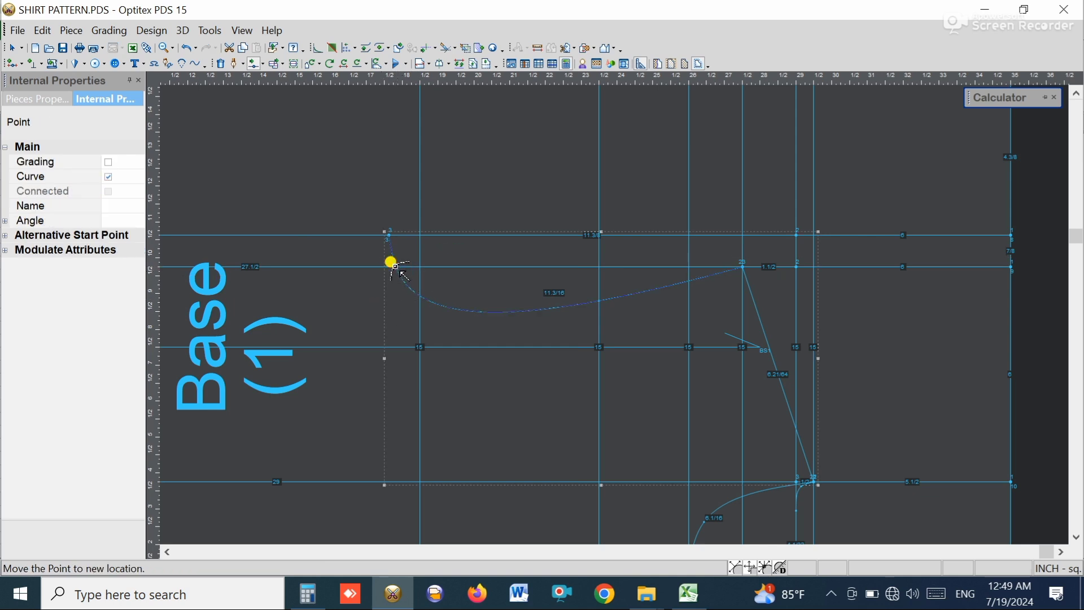
click(401, 272)
click(648, 165)
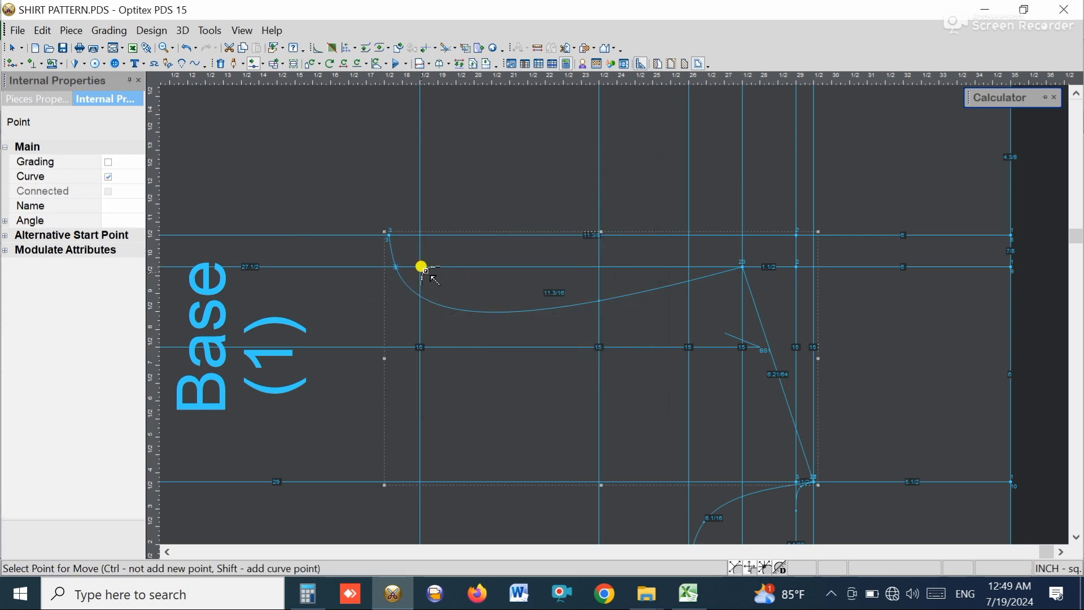
click(395, 269)
click(399, 270)
click(646, 166)
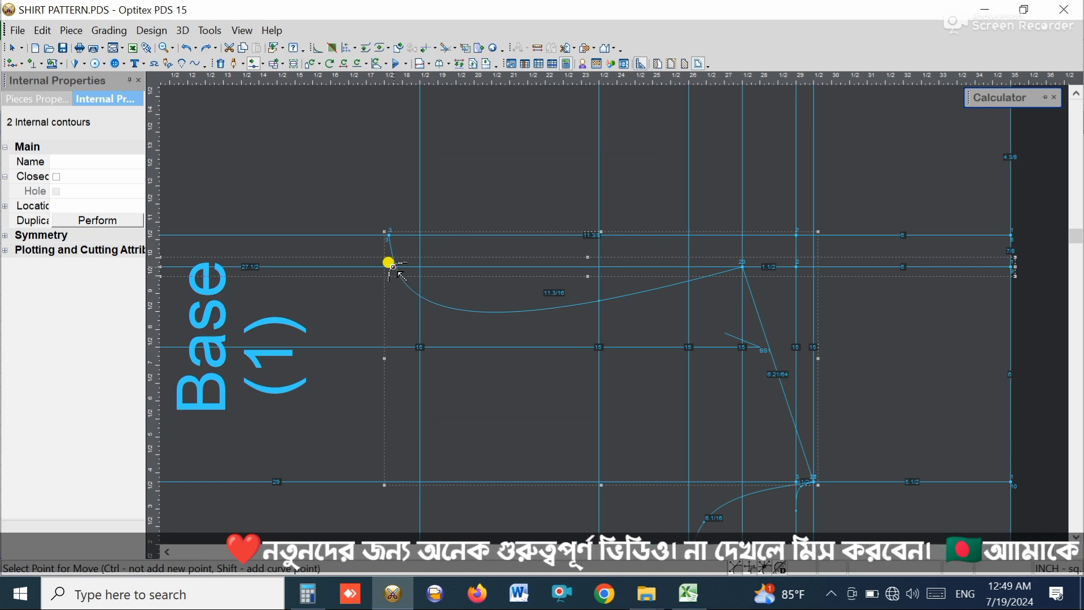
Move the armhole's curve point near the underarm end 5/32 inch toward the shoulder and 1/8 inch inward, giving a curve length of about 11 7/64 inches.
click(395, 268)
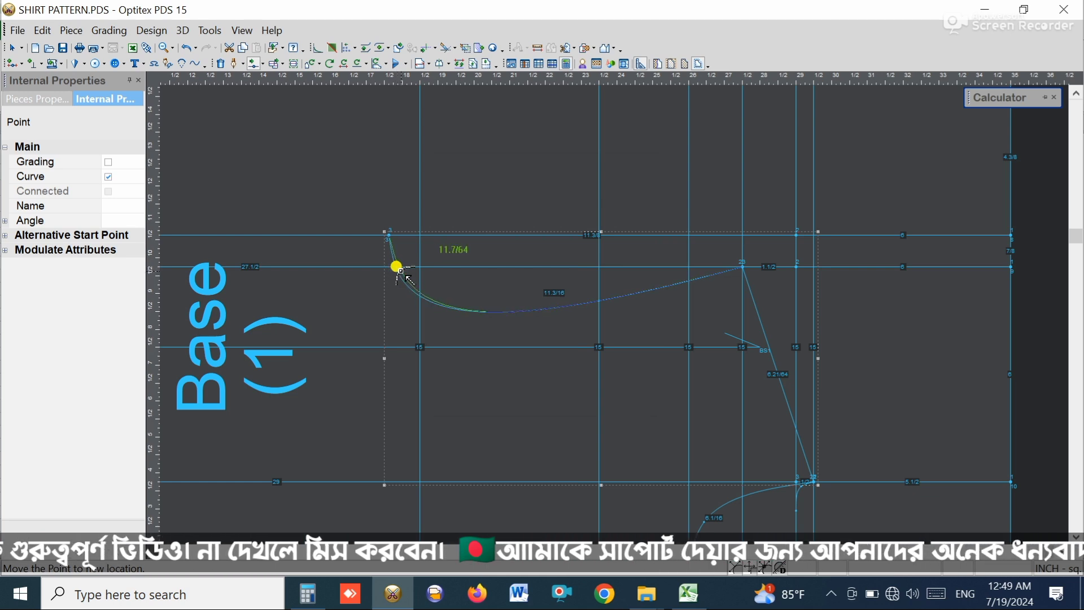
click(401, 271)
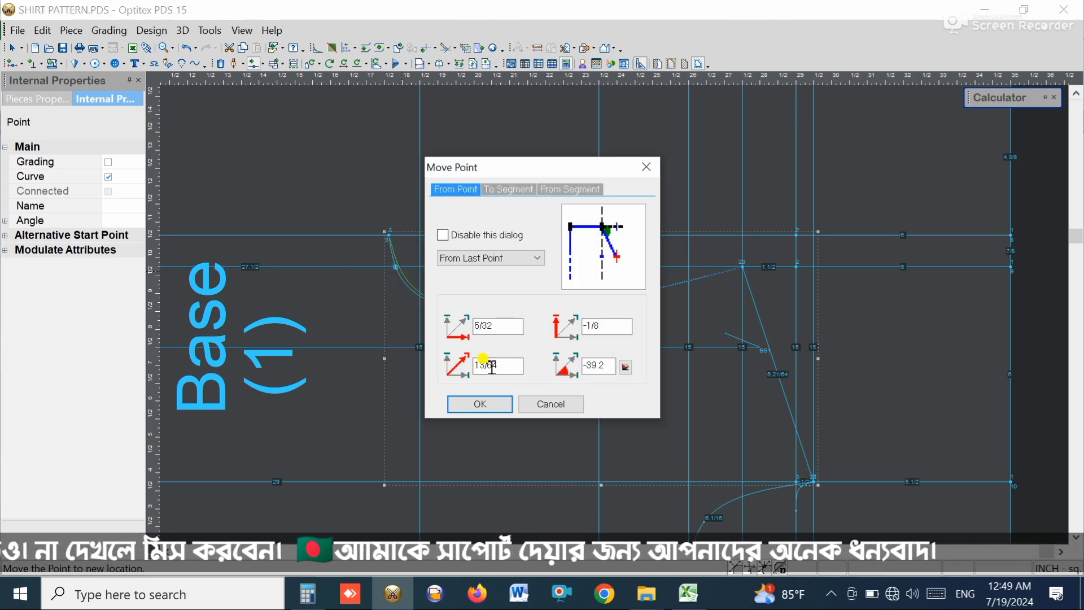
click(489, 404)
click(481, 295)
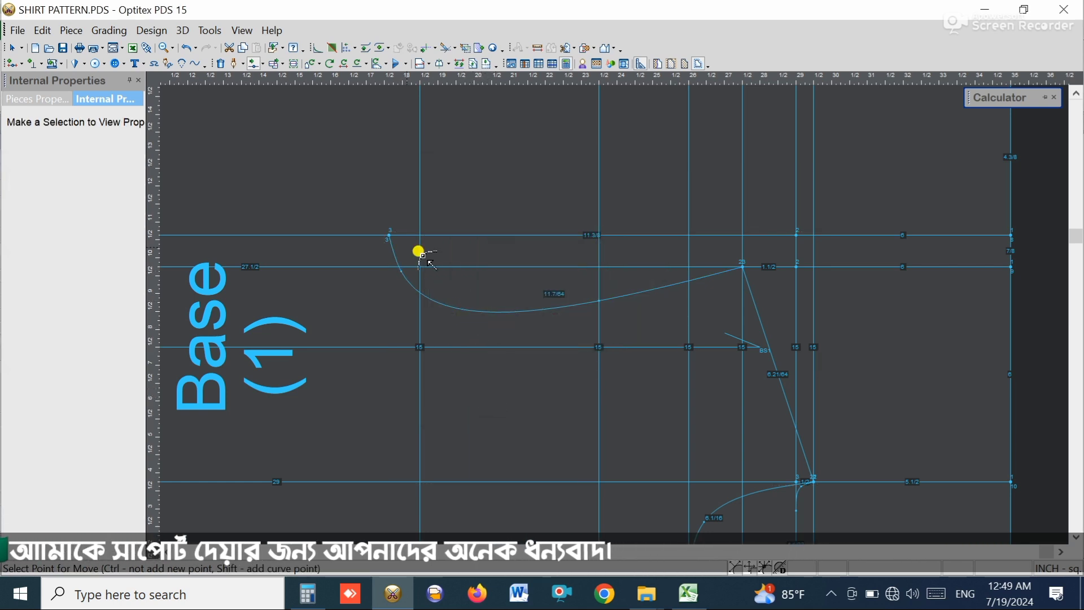
click(396, 264)
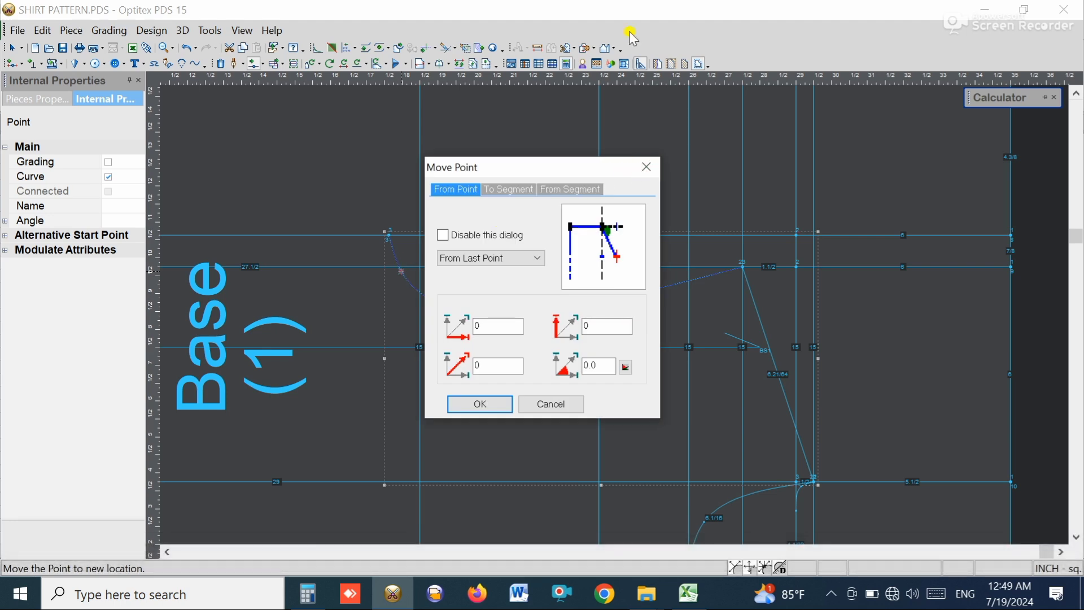
click(646, 167)
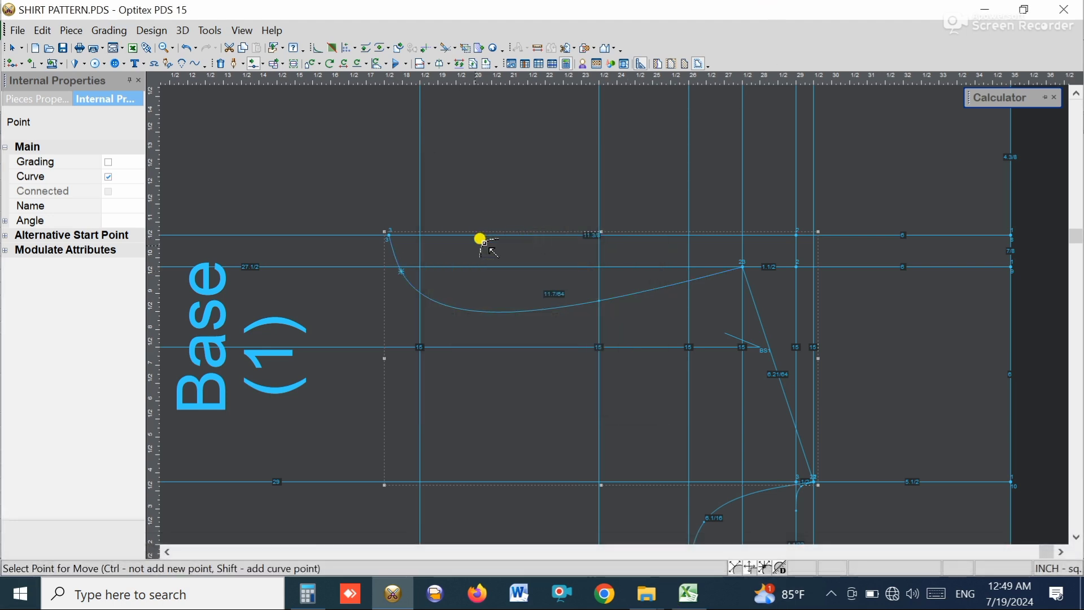
click(400, 267)
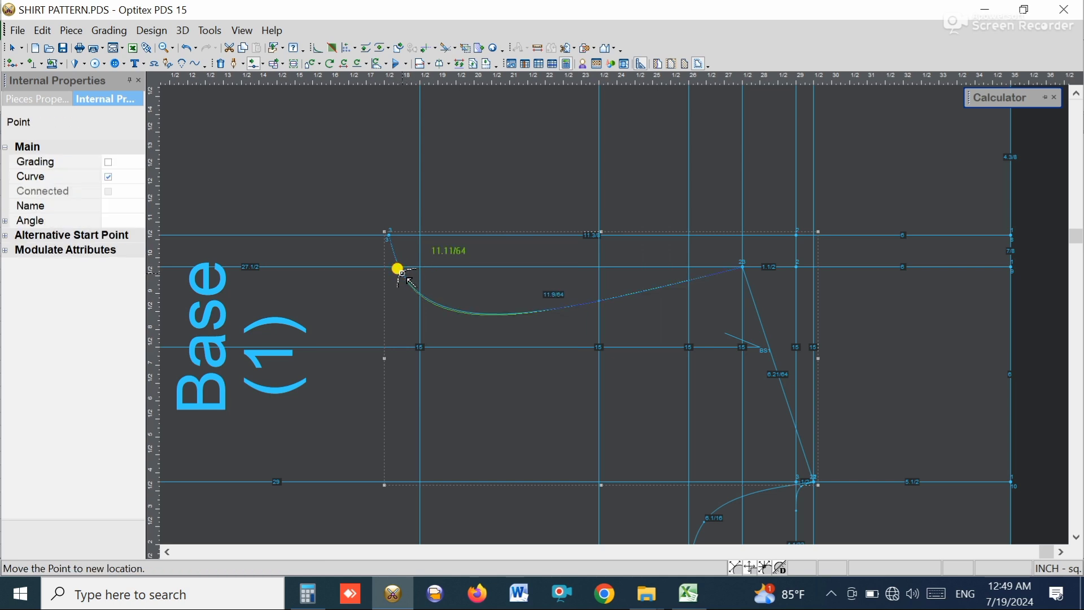
click(399, 261)
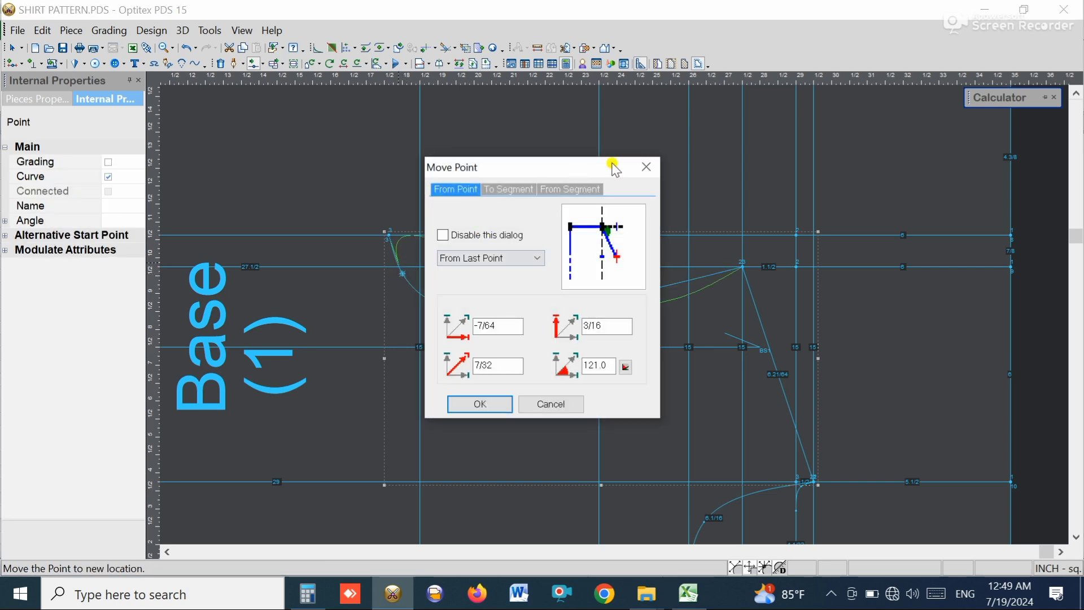
click(647, 167)
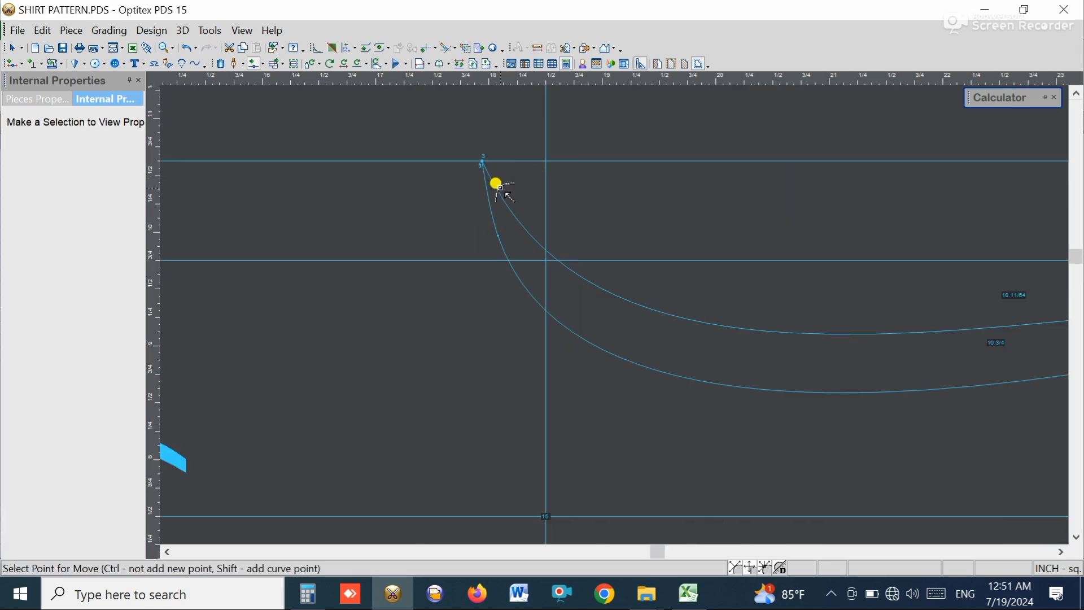
Move the shallower armhole's curve point near the underarm end 1/64 inch toward the hem and 1/16 inch outward, giving a curve length of about 10 7/64 inches.
click(497, 189)
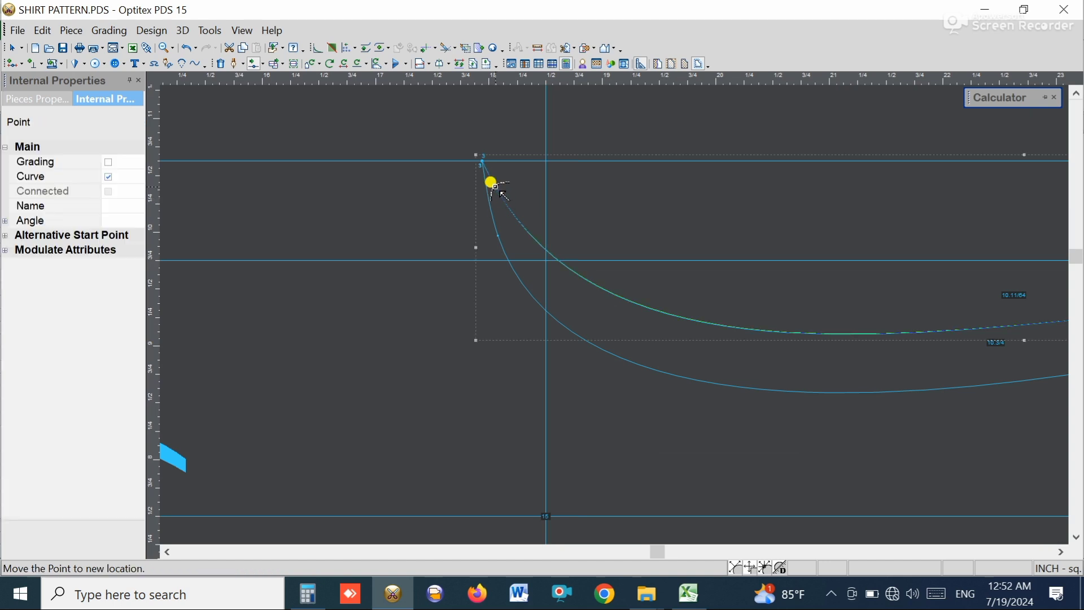
click(486, 175)
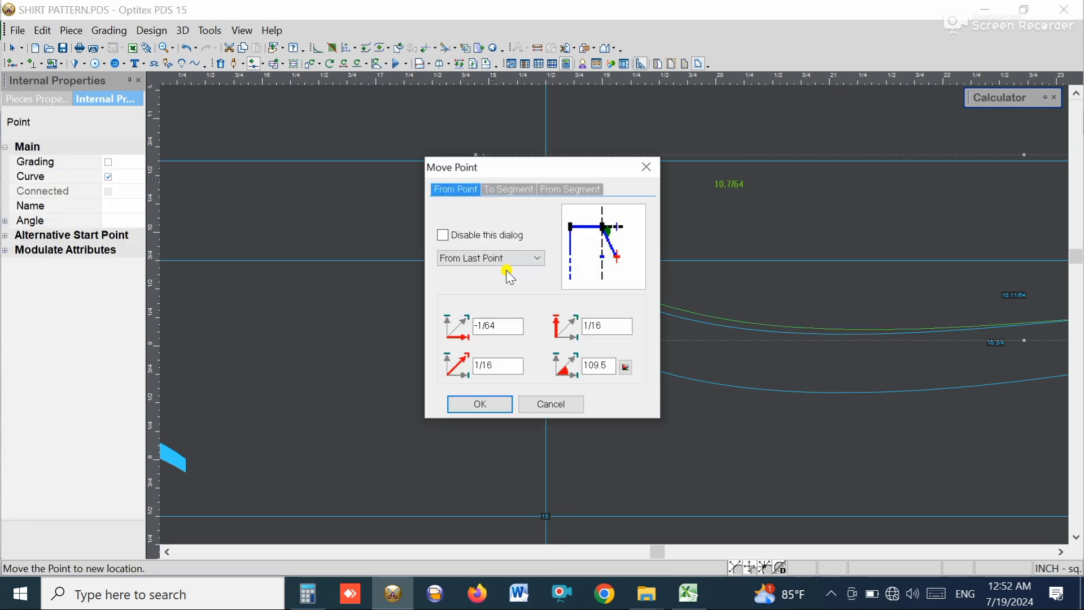
click(482, 404)
scroll(775, 252, up, 2)
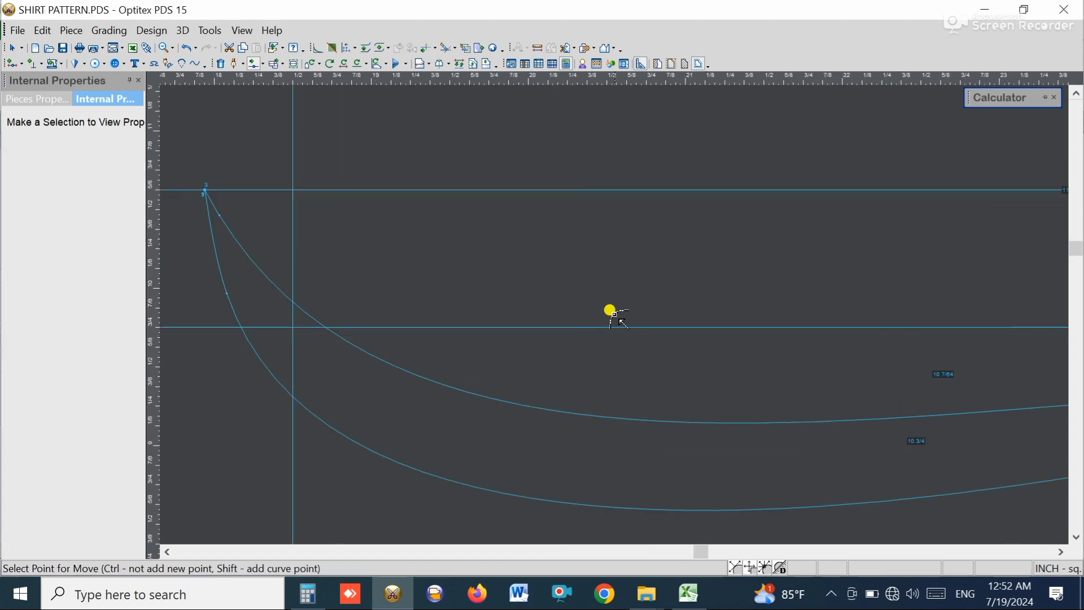
scroll(614, 314, down, 5)
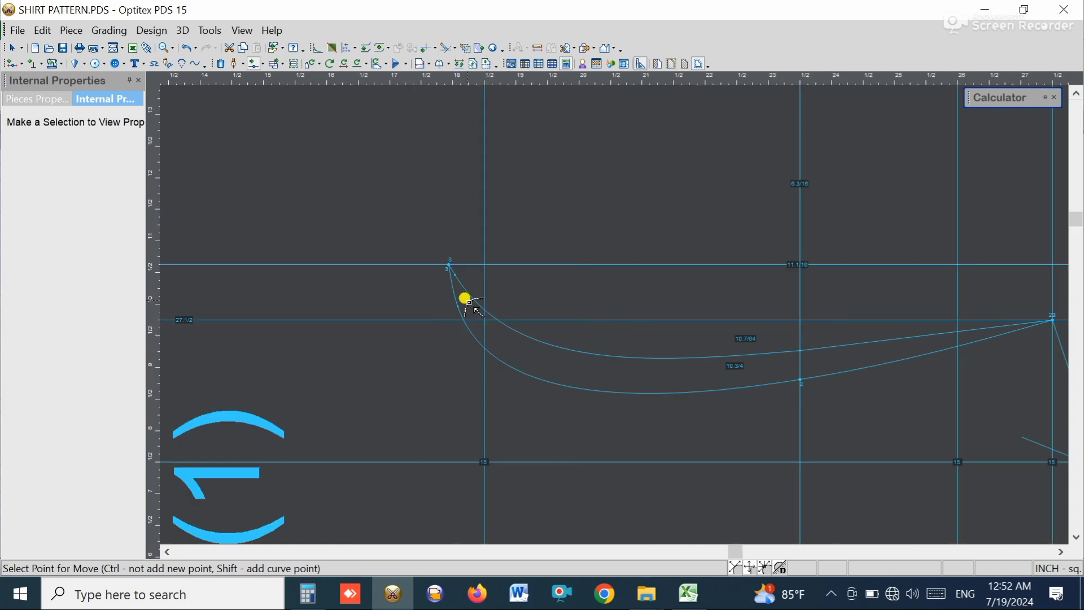
scroll(610, 309, up, 2)
click(593, 289)
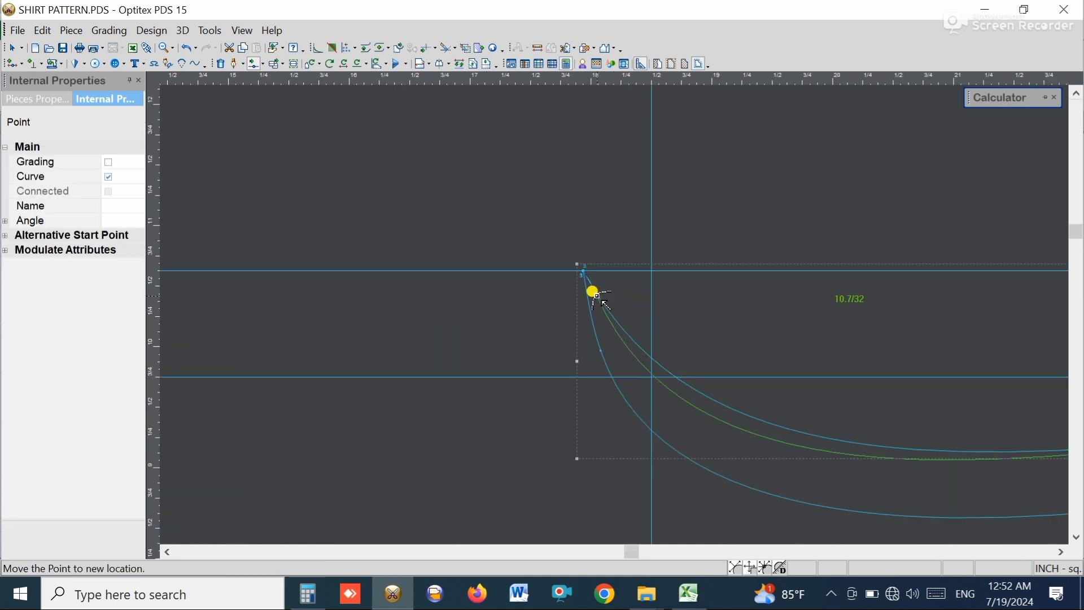
click(591, 291)
click(645, 168)
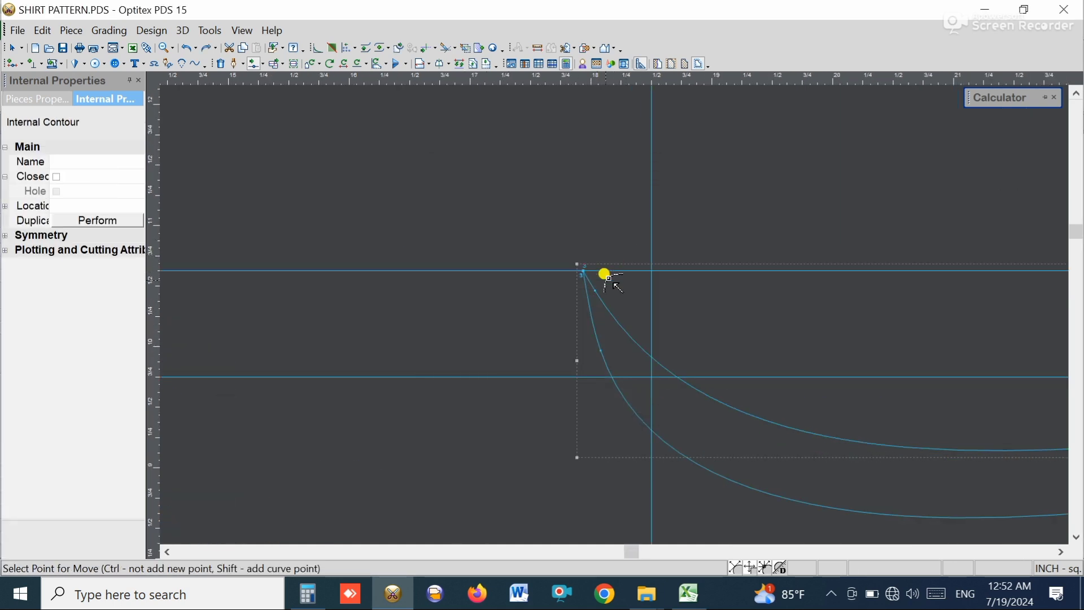
Adjust the shallower armhole's curve point near the underarm end to a curve length of about 10 13/64 inches, and return to the Select tool.
click(593, 288)
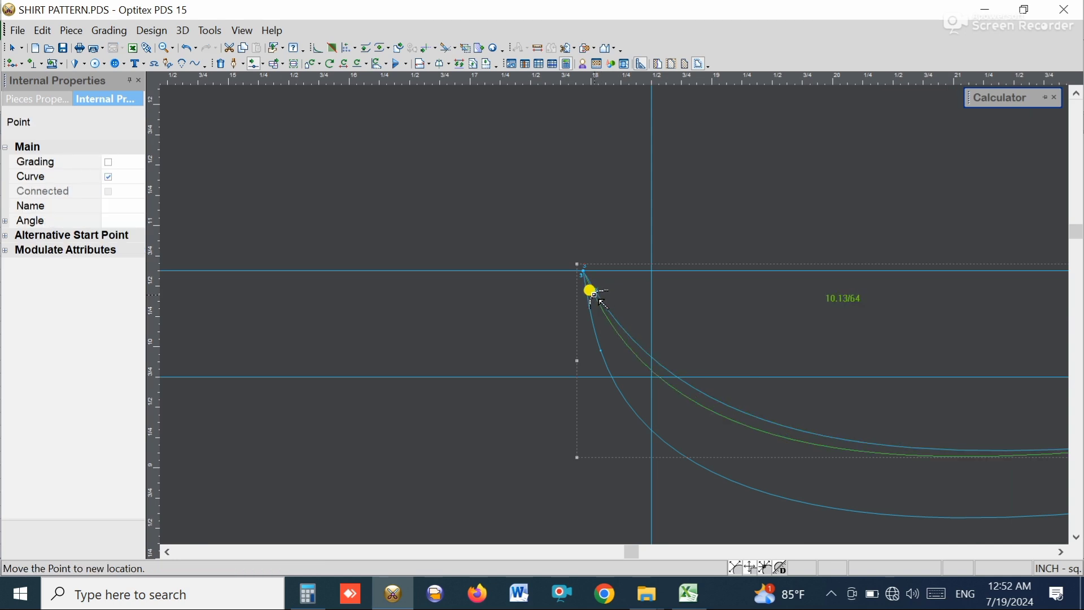
click(592, 290)
click(490, 406)
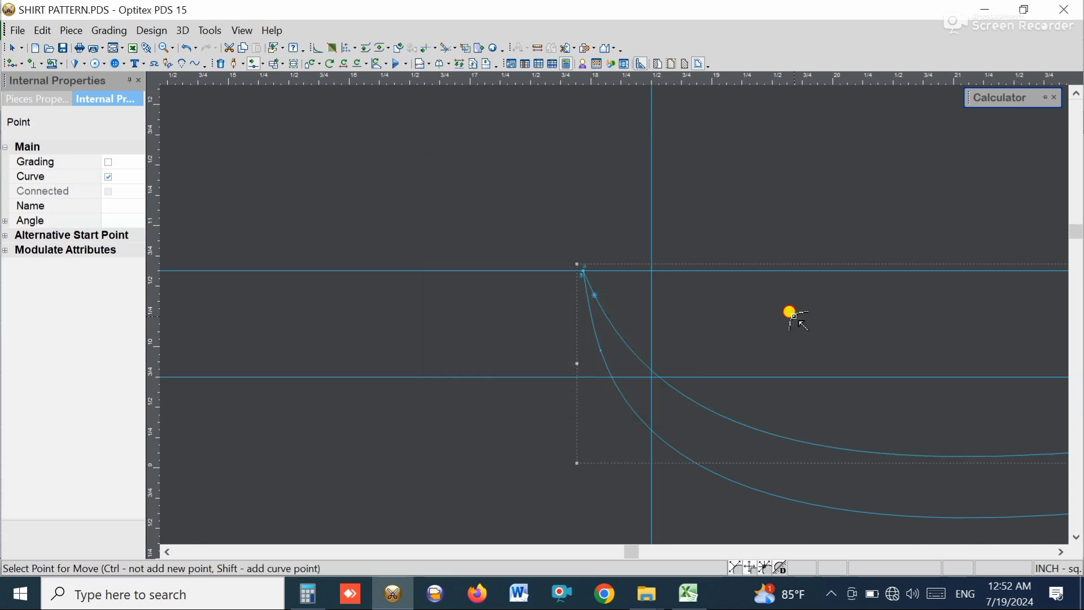
scroll(836, 443, down, 4)
scroll(686, 342, down, 4)
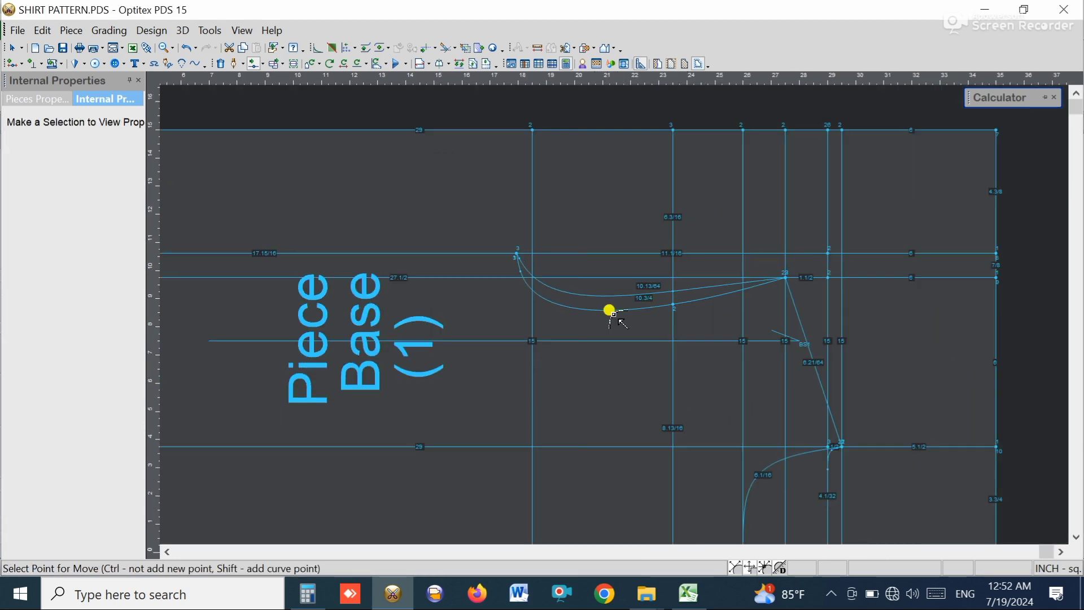
scroll(564, 348, down, 1)
scroll(615, 330, down, 1)
scroll(621, 321, down, 1)
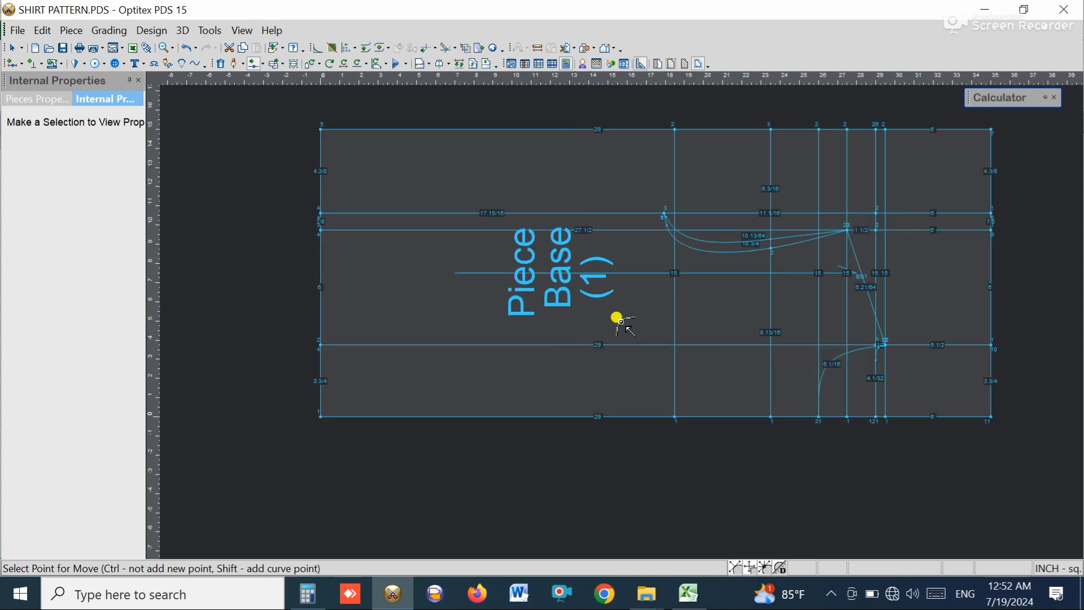
right_click(569, 175)
click(589, 180)
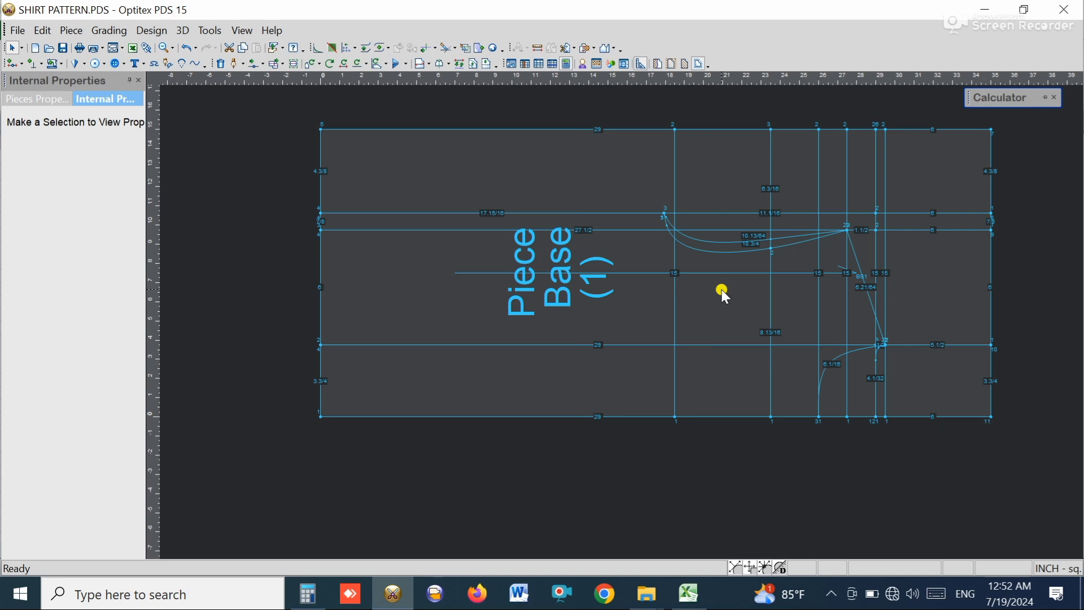
Switch to the Excel tech pack and check the shirt sketches, the construction details and the side body length for size M.
scroll(495, 283, up, 2)
scroll(624, 325, down, 2)
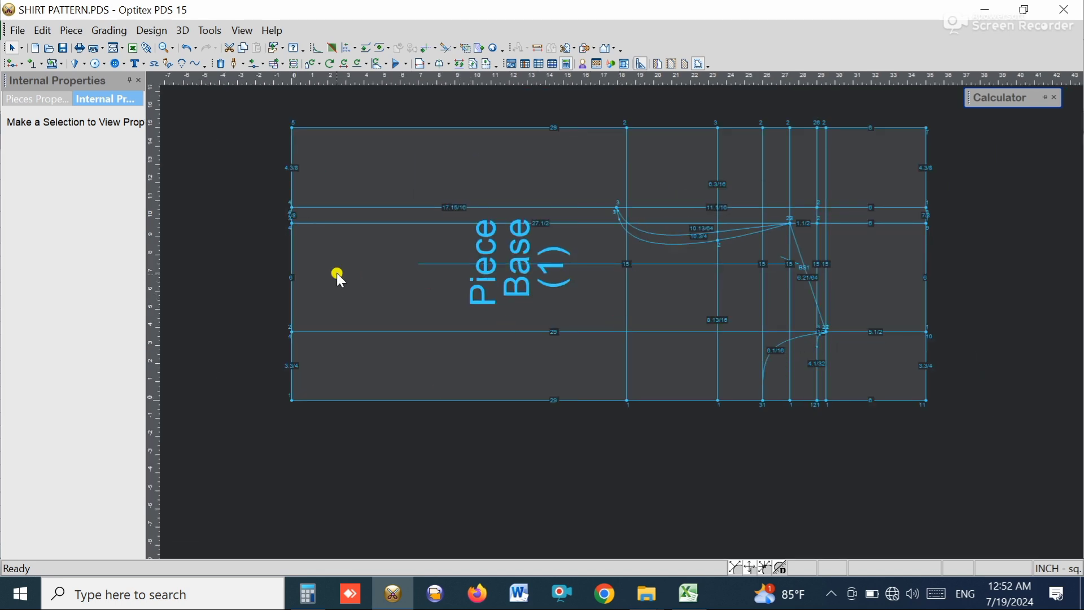
click(688, 592)
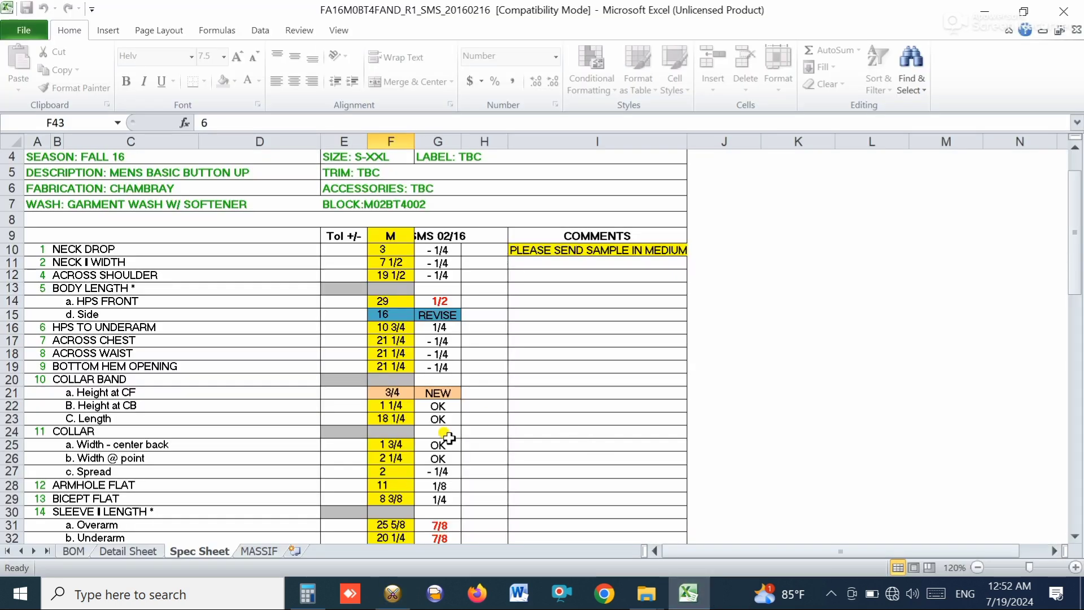
click(73, 551)
scroll(312, 519, up, 1)
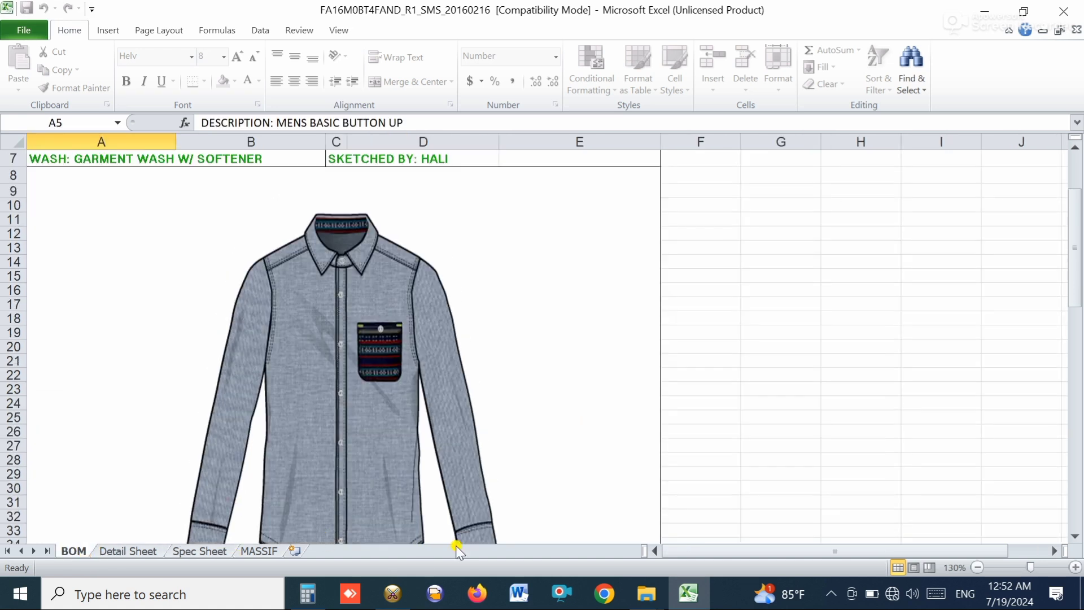
scroll(423, 506, down, 1)
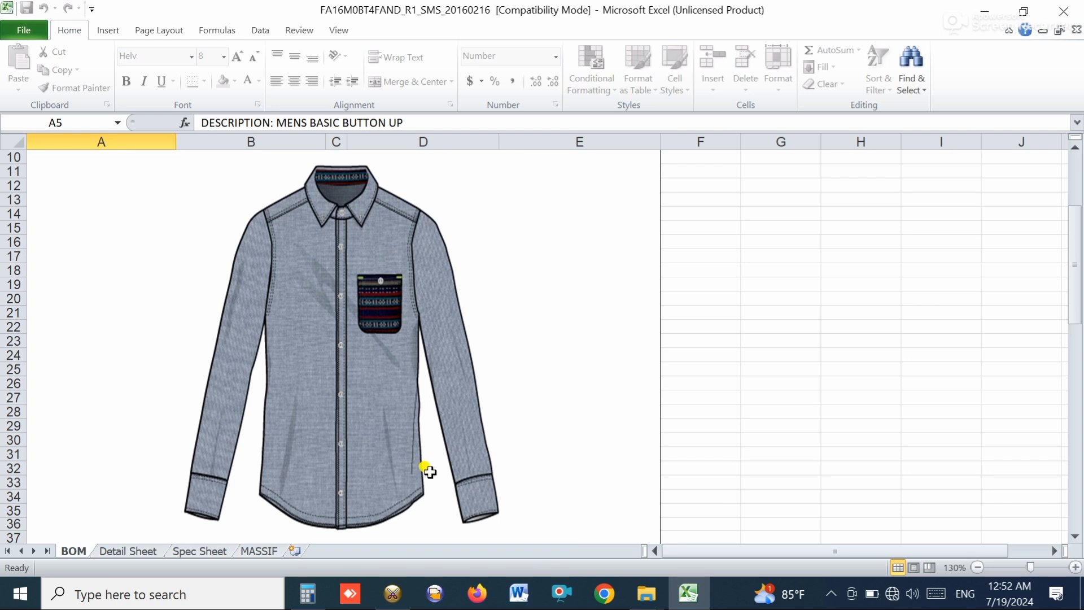
click(125, 551)
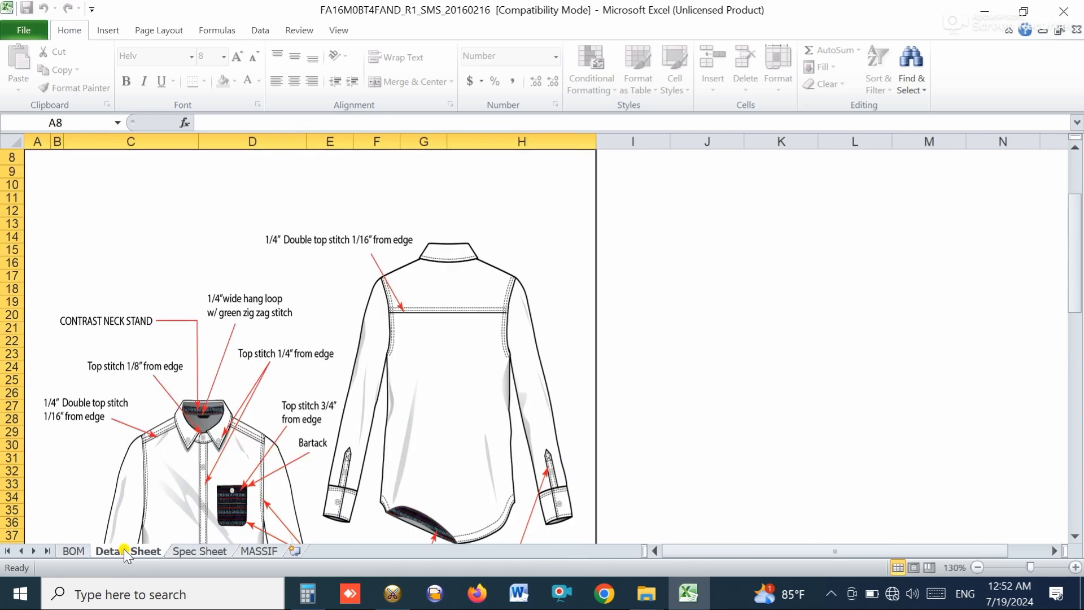
click(209, 550)
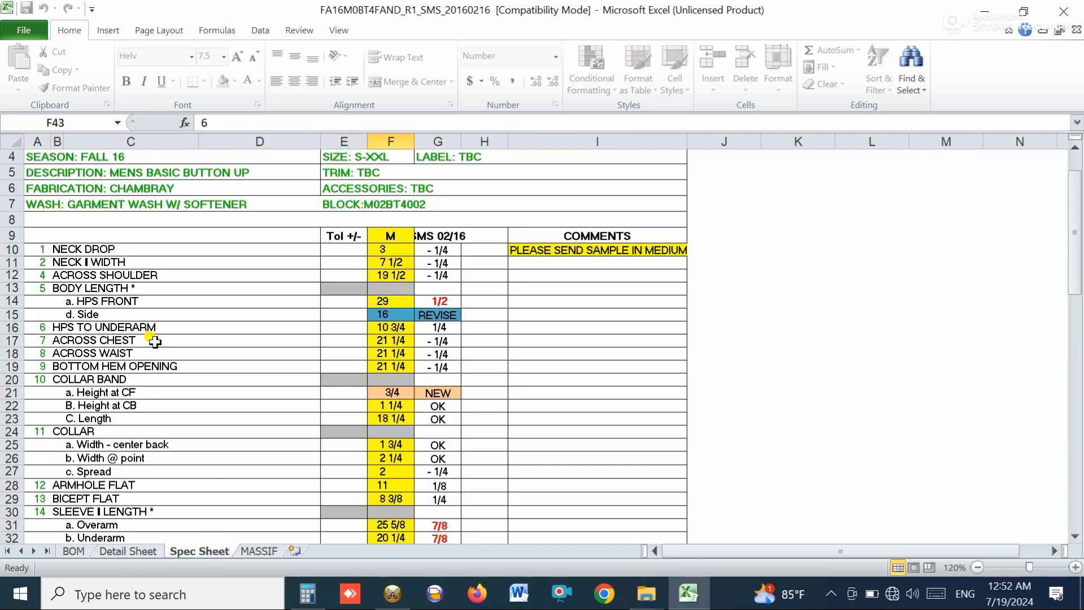
click(89, 314)
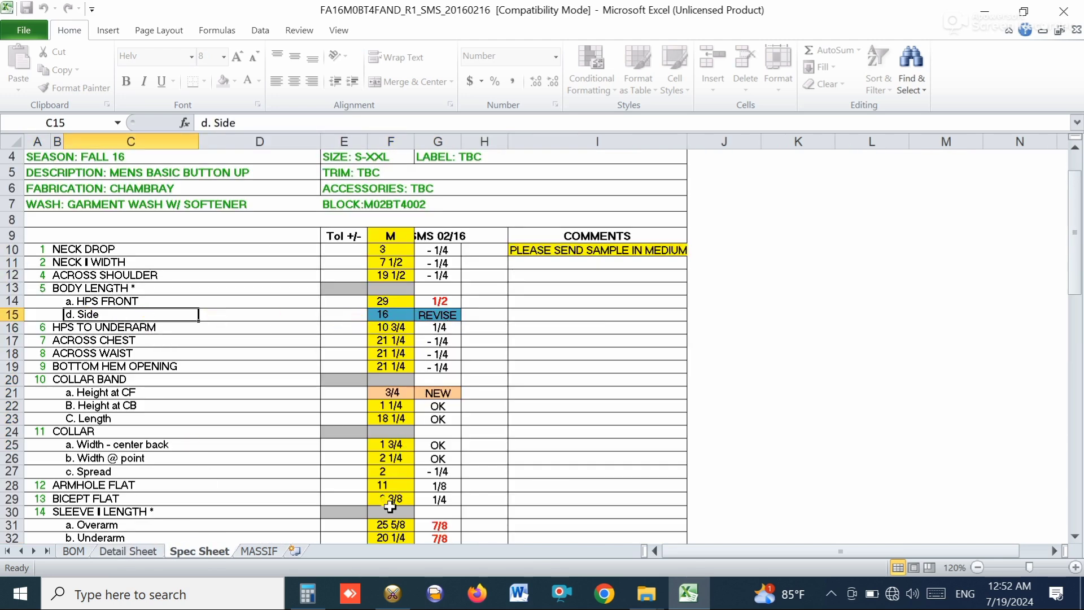
Switch to Optitex PDS and start drafting an internal hem line from a point on the side line 16 inches from the underarm point.
click(393, 593)
right_click(584, 172)
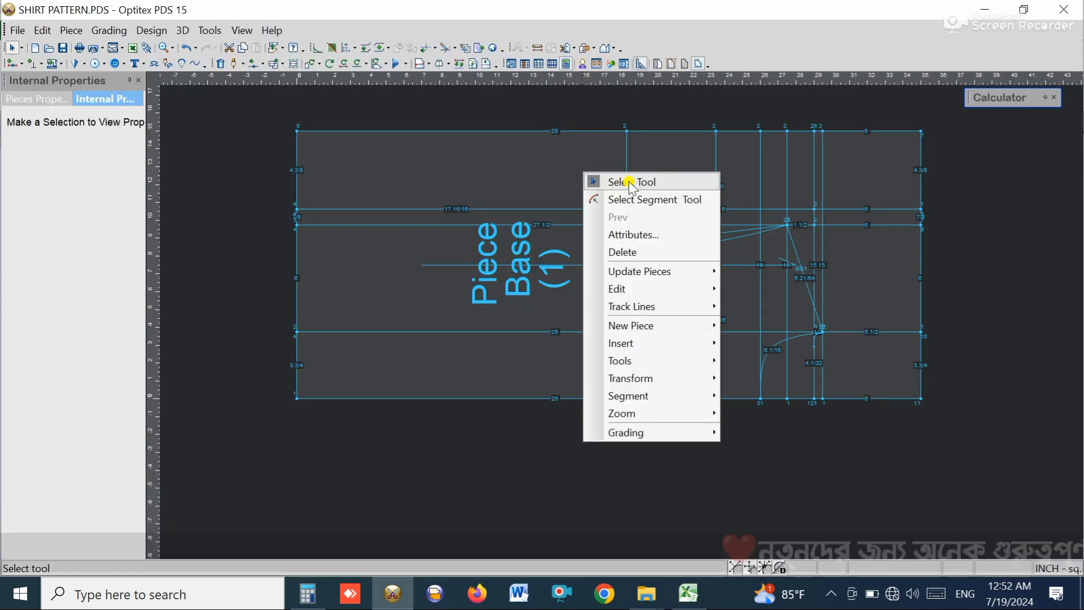
click(629, 182)
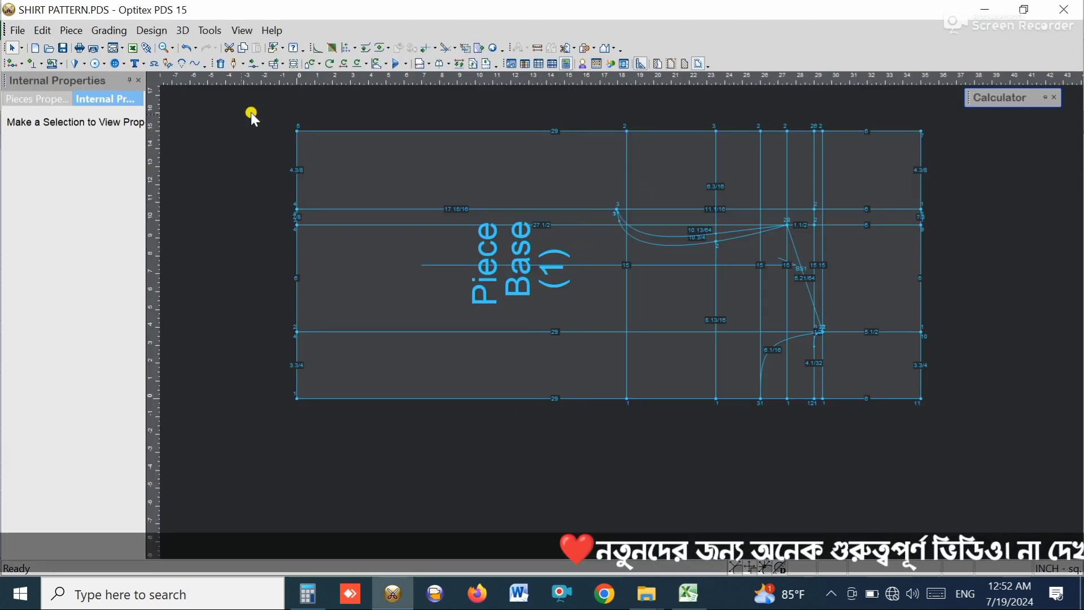
click(233, 63)
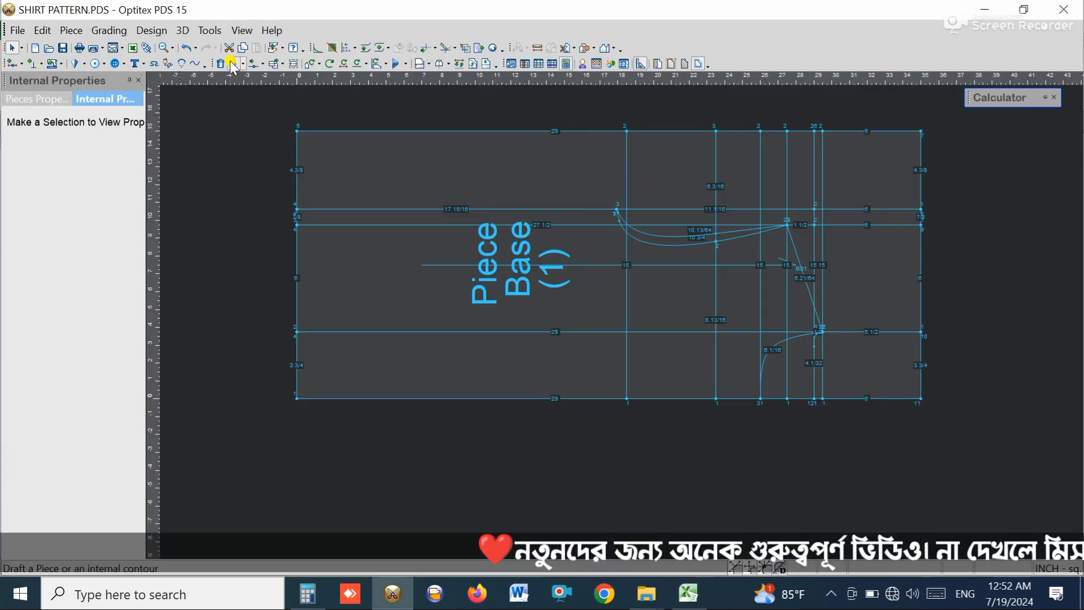
click(600, 208)
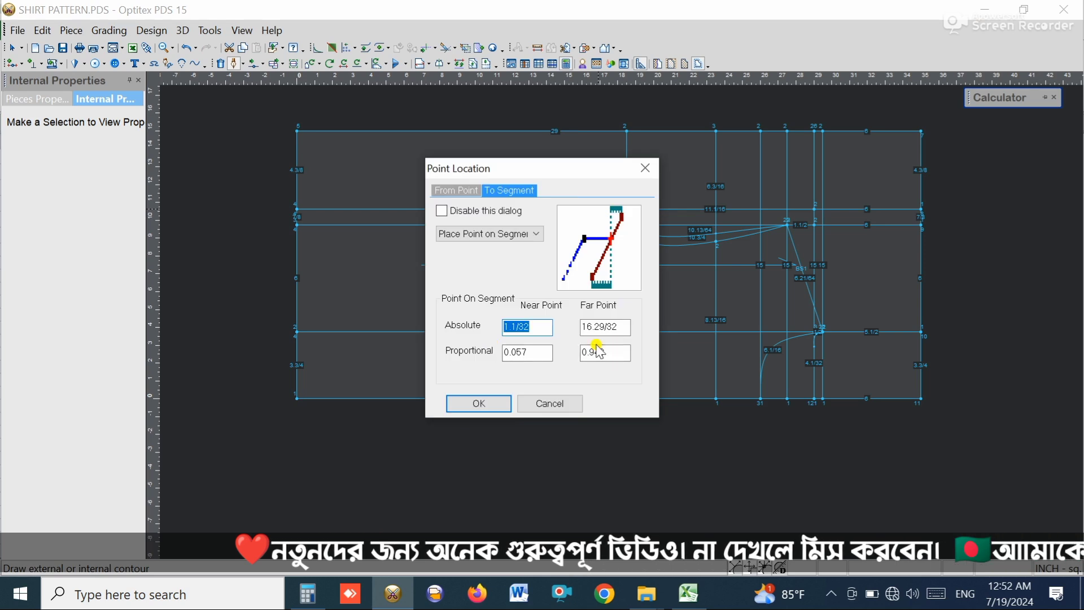
text(16)
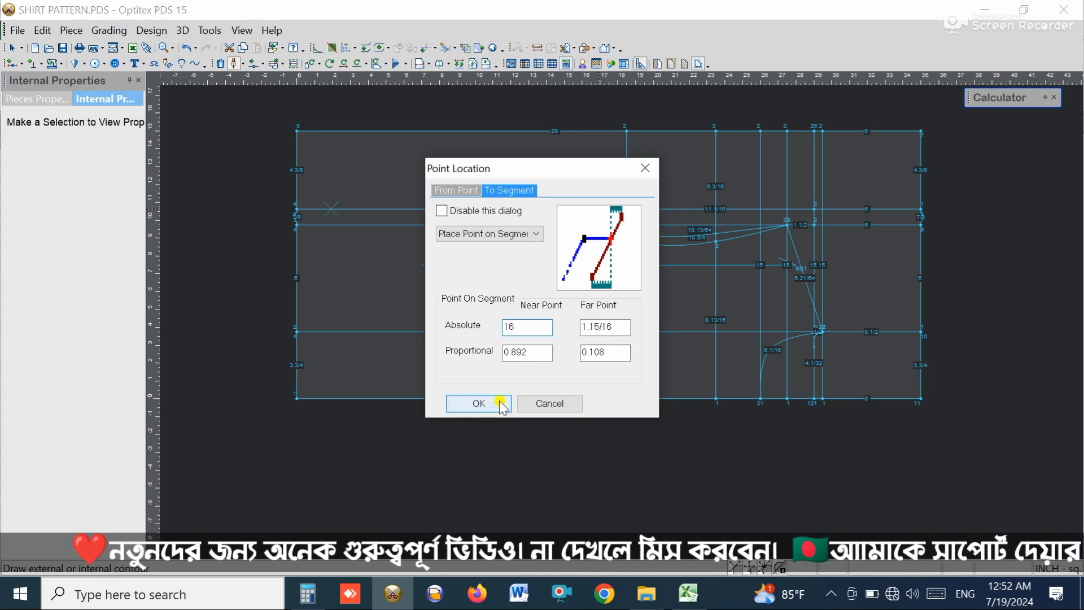
click(502, 404)
End the drafted hem line at the base rectangle's hem corner on the center line and finish drafting.
click(560, 332)
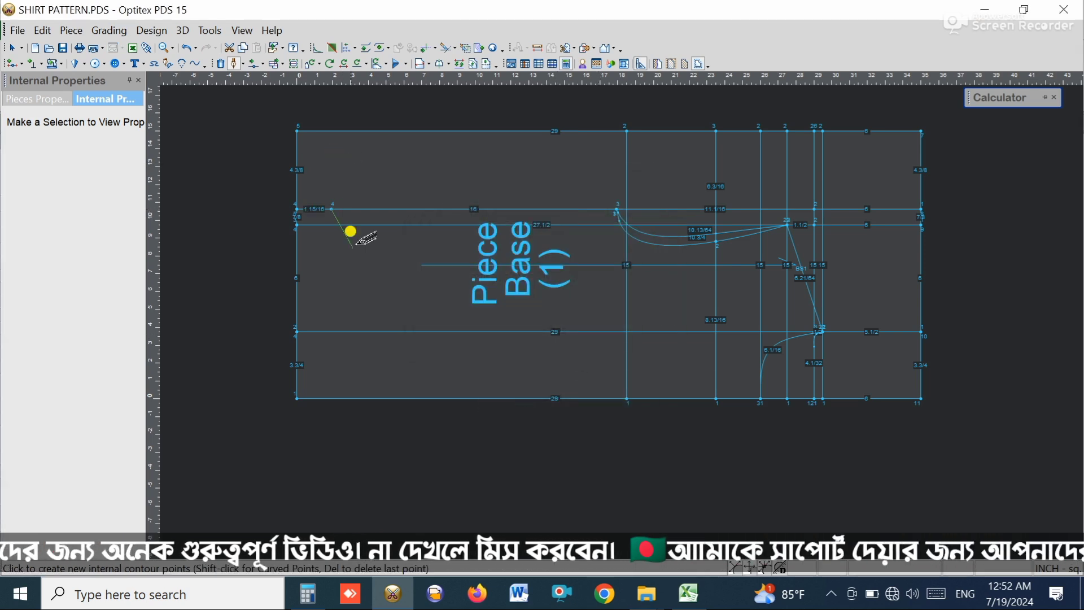
click(297, 398)
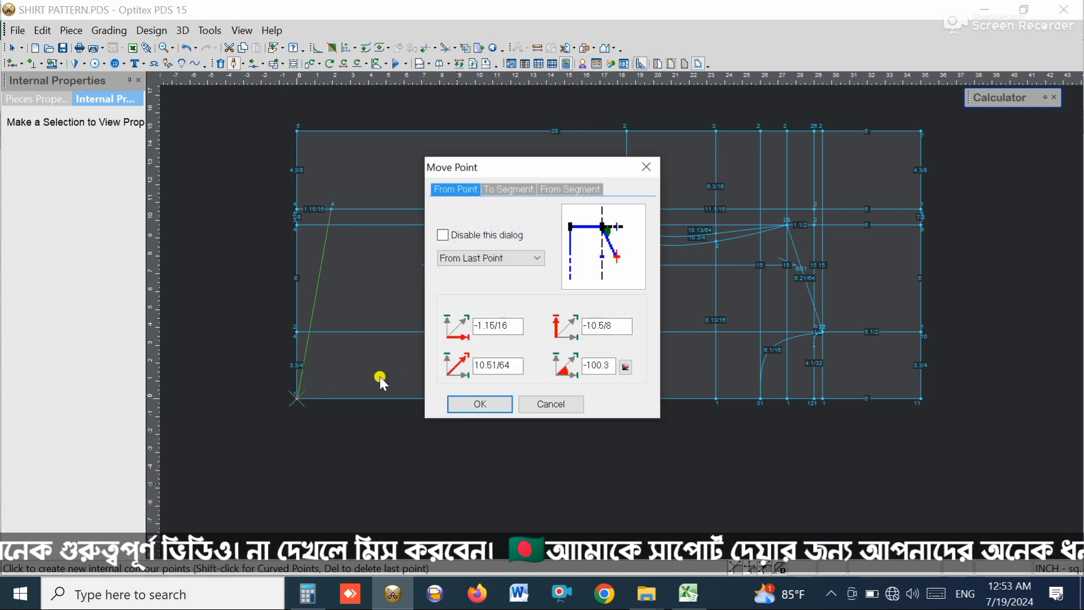
click(479, 404)
right_click(263, 215)
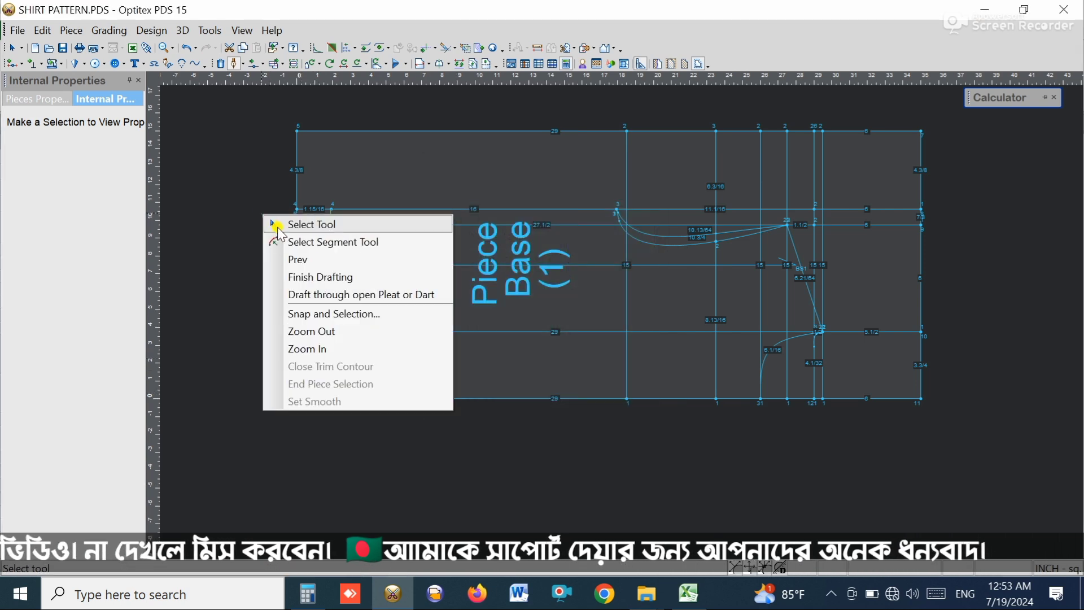
click(302, 277)
right_click(232, 170)
click(259, 176)
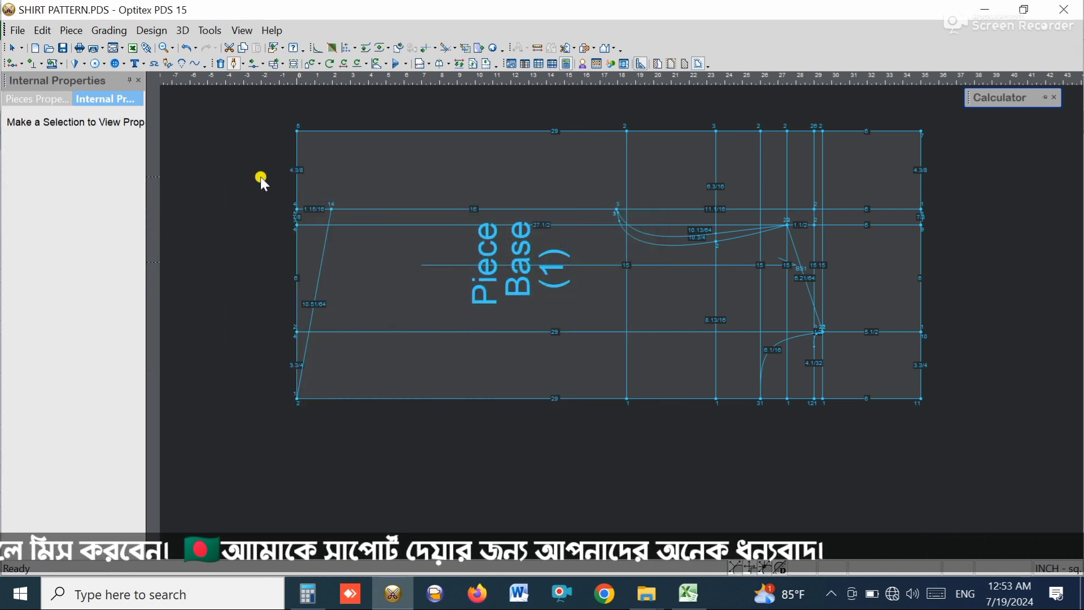
Place a vertical guide line through the hem line's starting point on the side line.
click(353, 177)
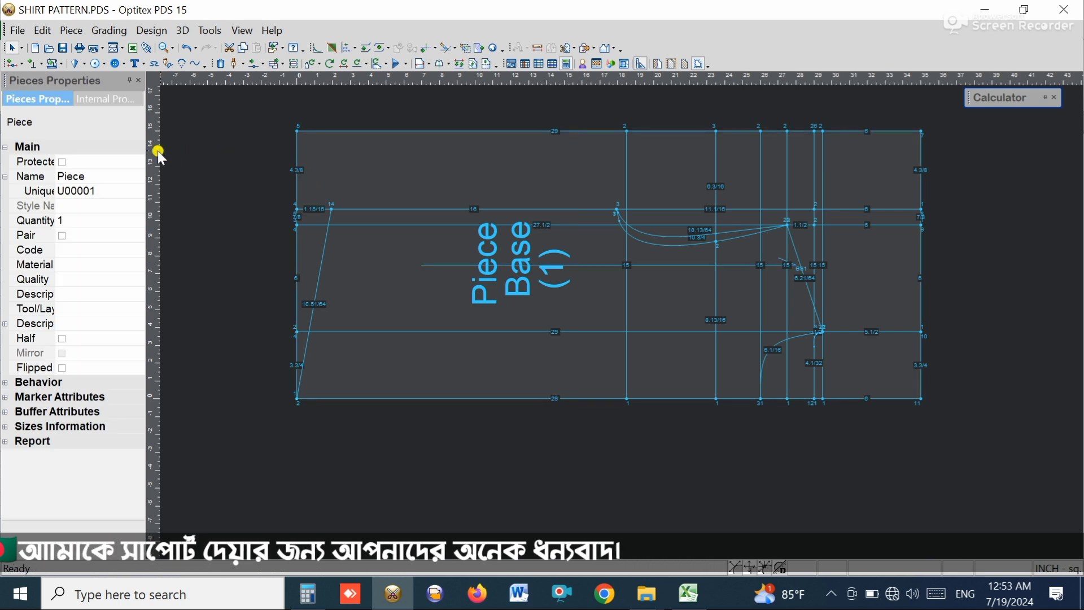
drag(154, 149, 330, 151)
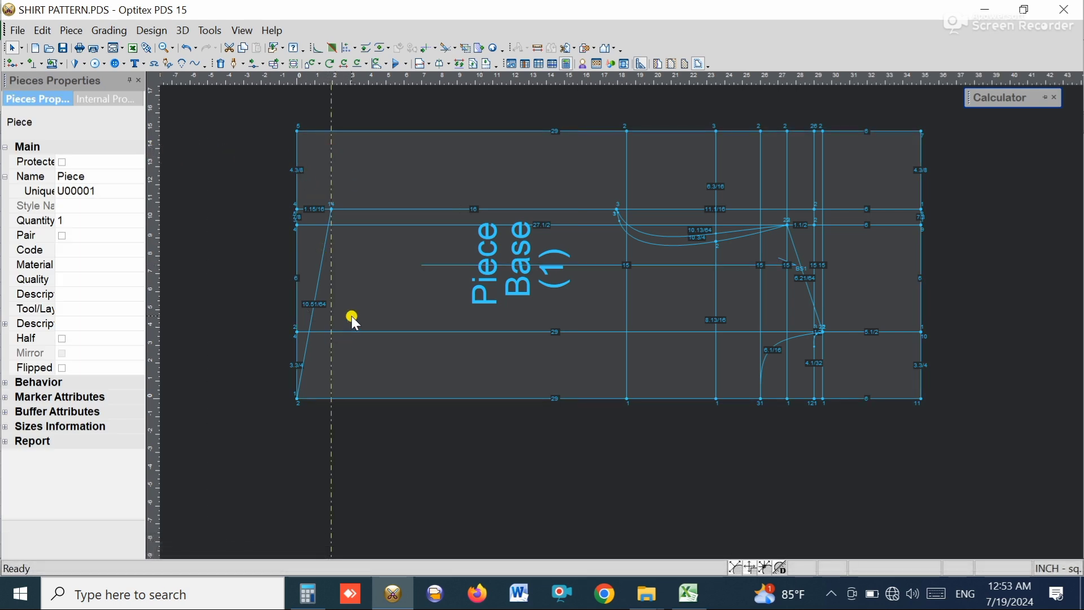
scroll(358, 301, up, 4)
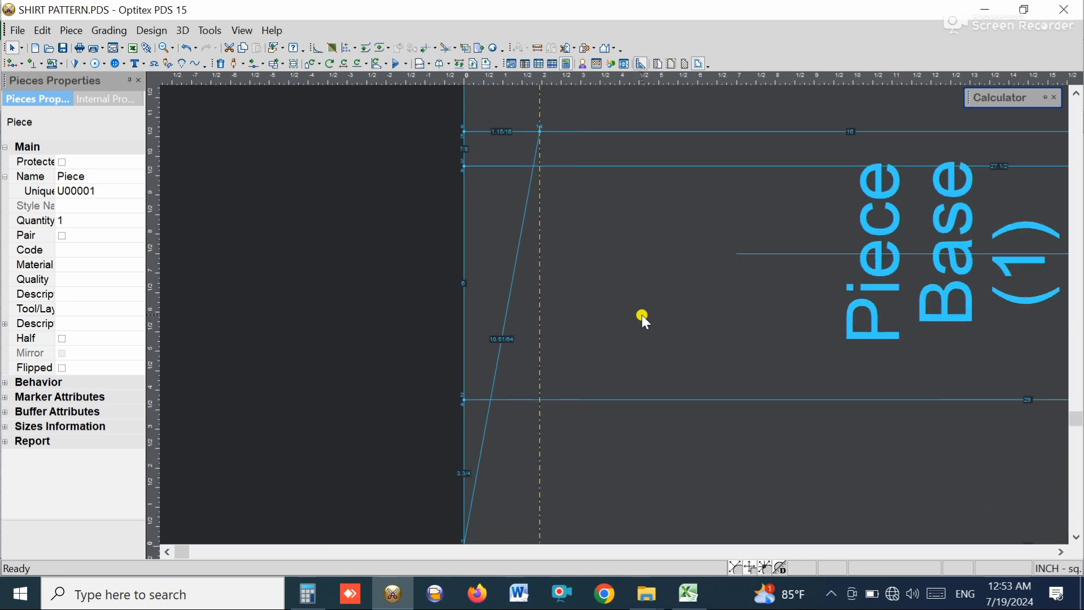
scroll(614, 314, up, 4)
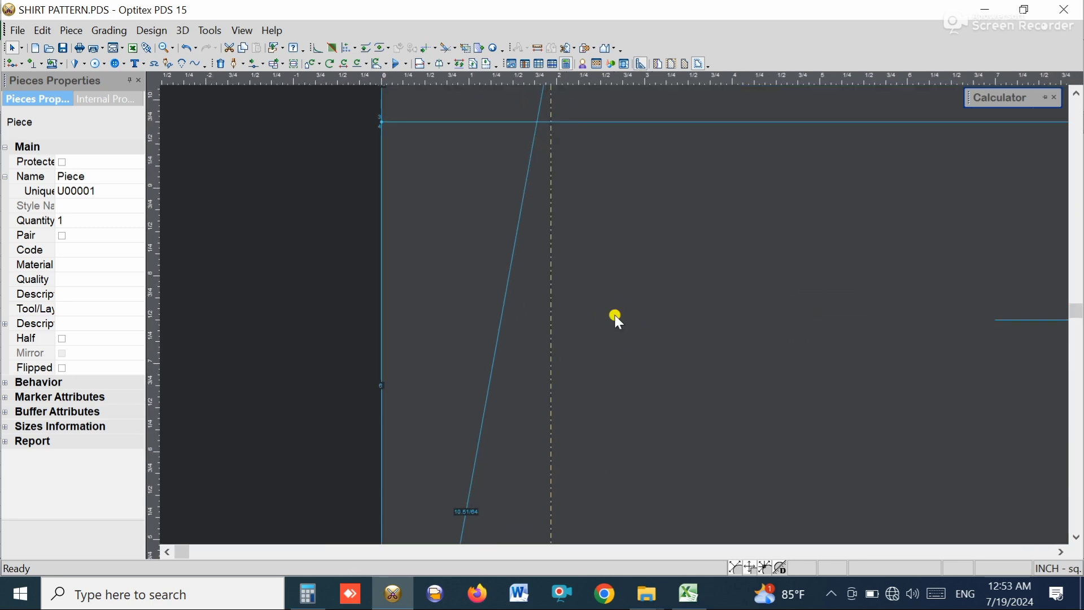
Add a point on the slanted hem line and move it onto the hem edge about 3 inches from the center line corner.
scroll(607, 310, down, 4)
scroll(613, 332, down, 2)
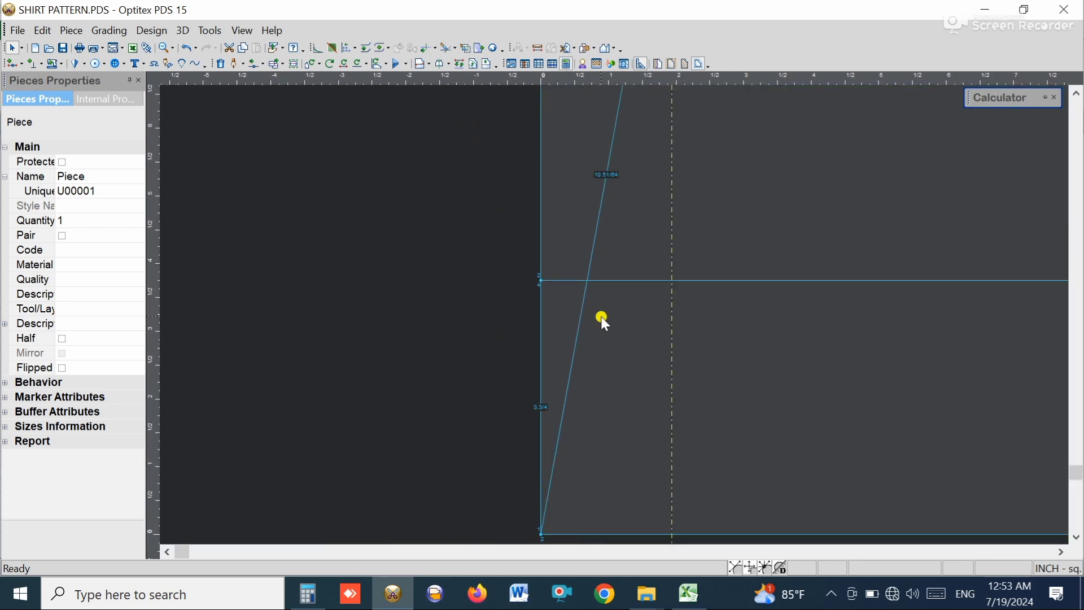
key(m)
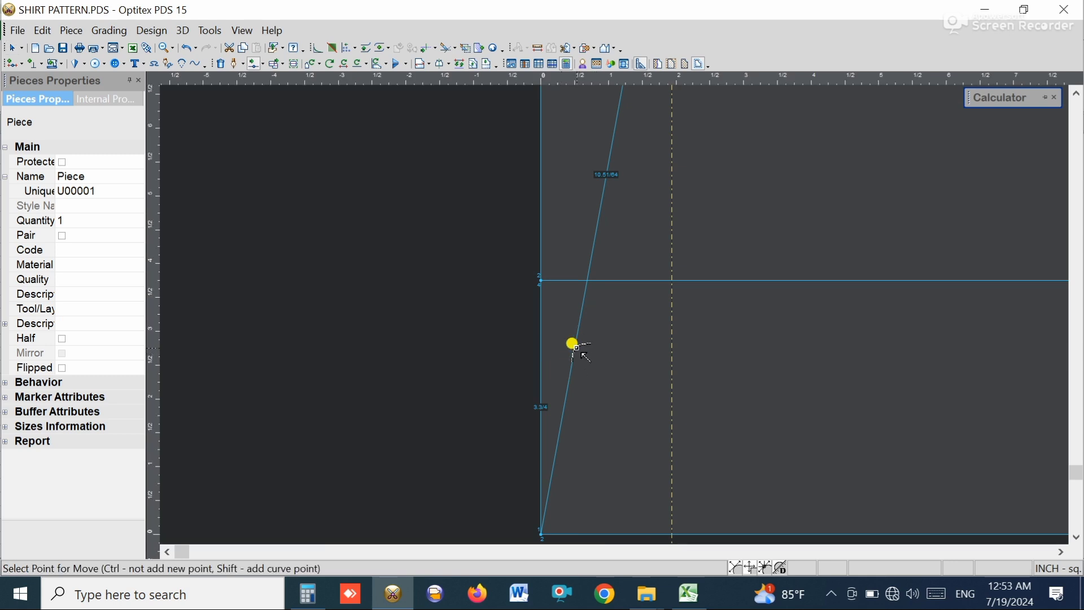
click(573, 346)
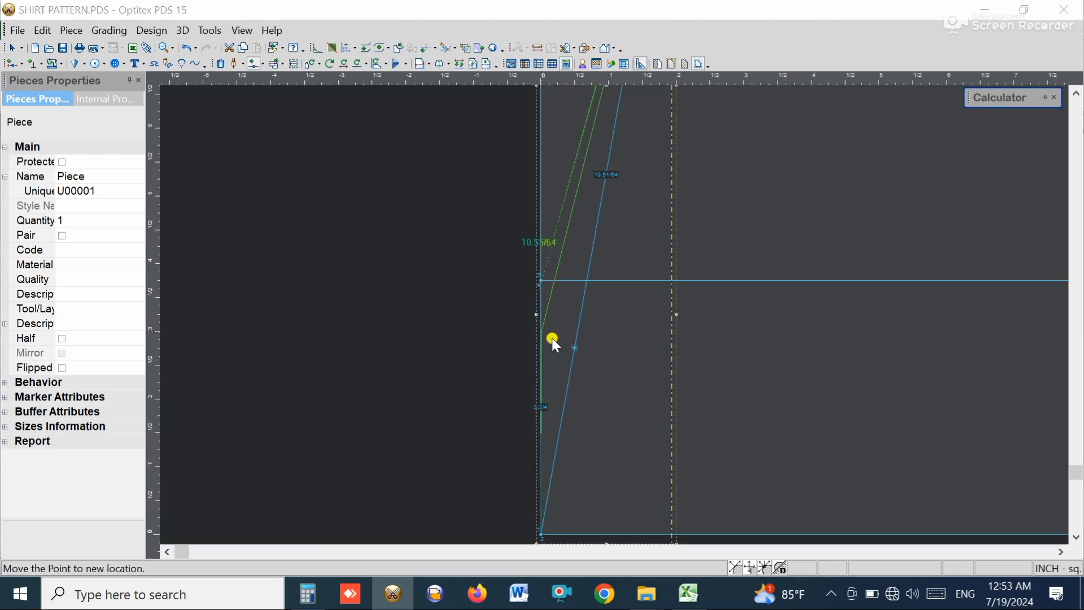
click(555, 342)
click(500, 402)
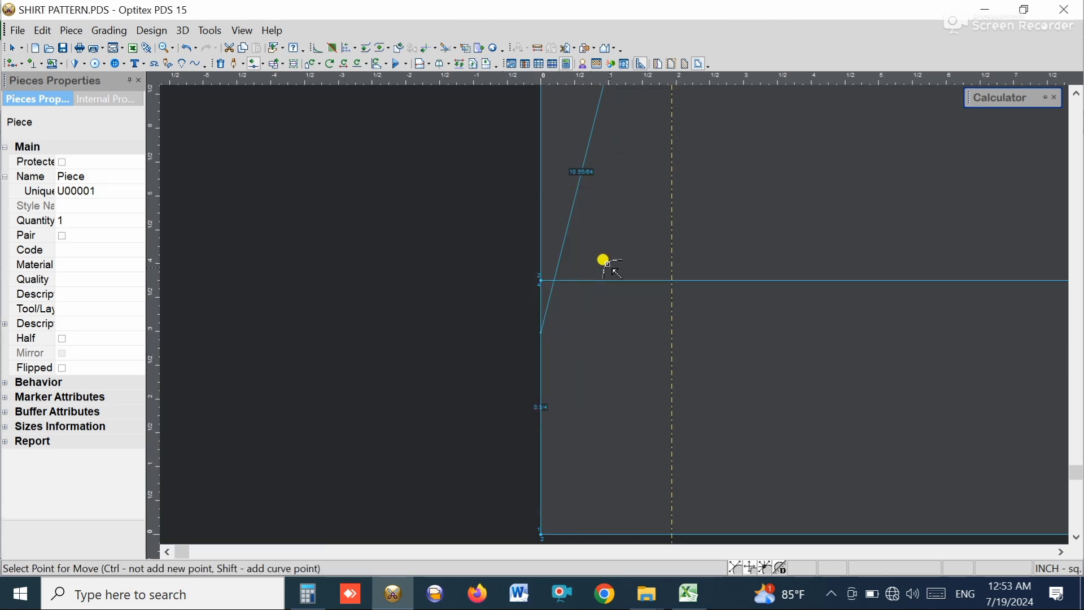
Add a curve point near the hem line's side end and move it 9/64 inch toward the shoulder and 3/32 inch toward the side.
scroll(610, 310, down, 3)
scroll(619, 257, up, 5)
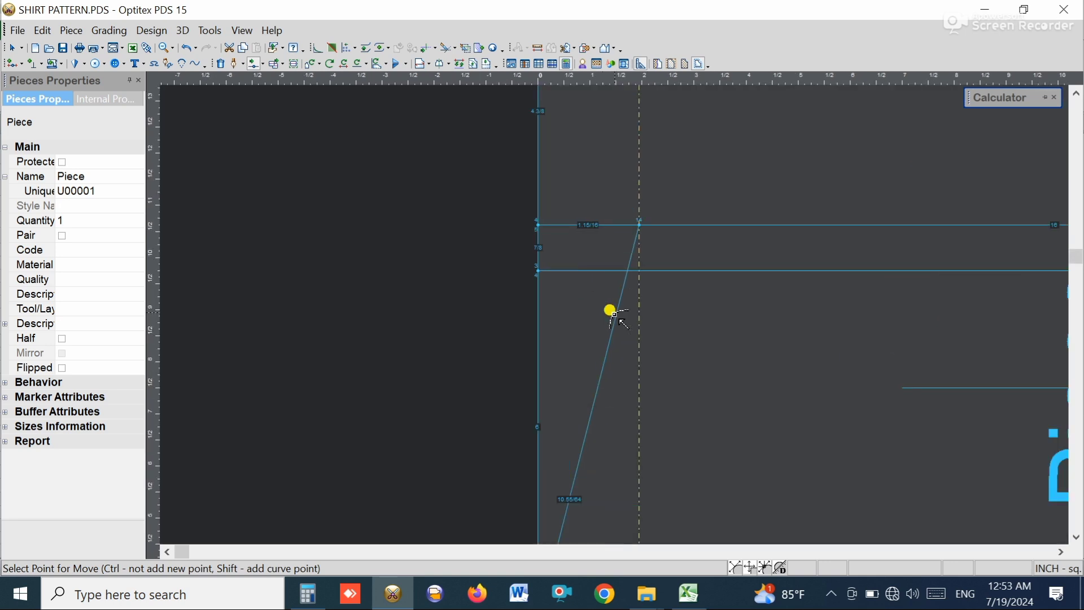
click(260, 65)
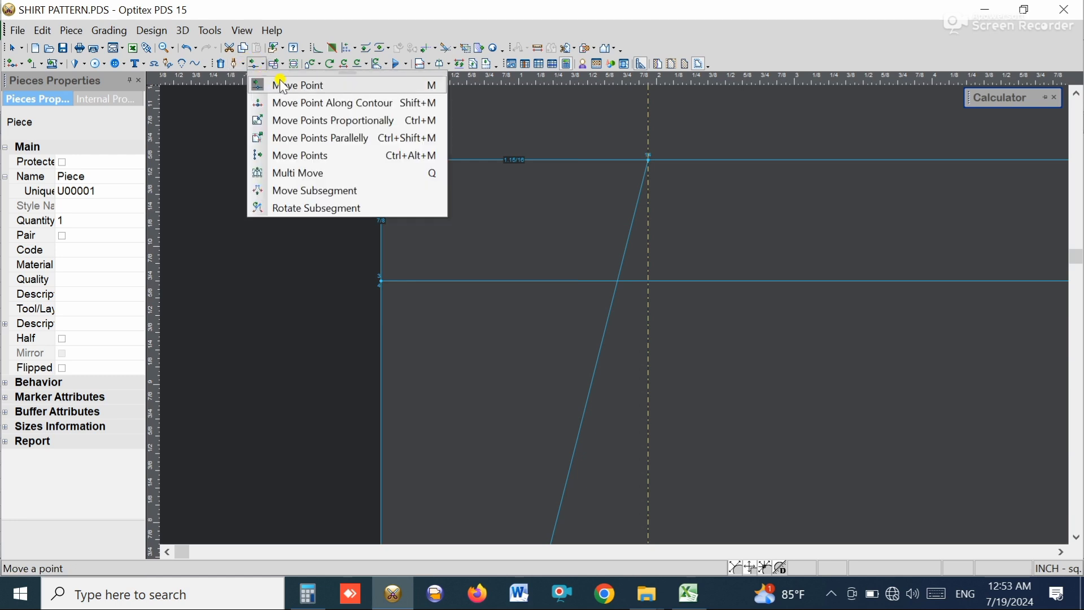
click(278, 83)
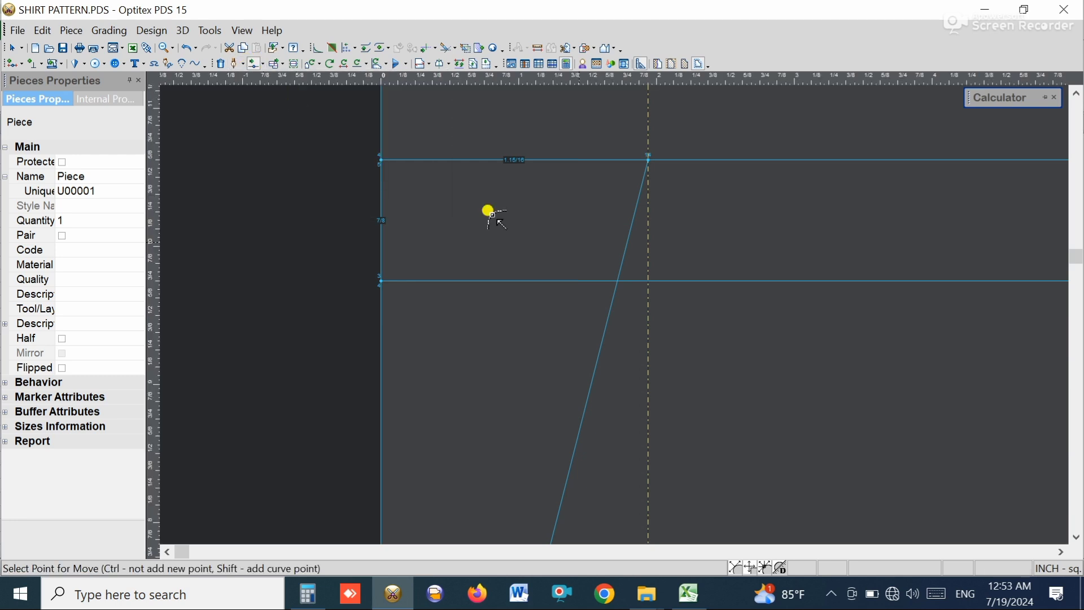
click(620, 266)
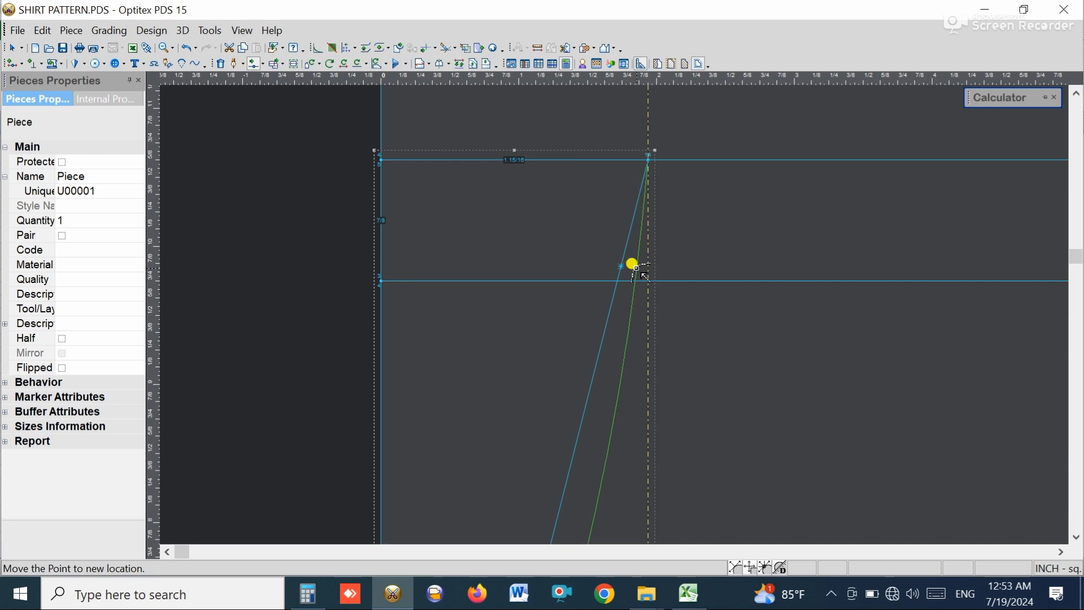
click(640, 253)
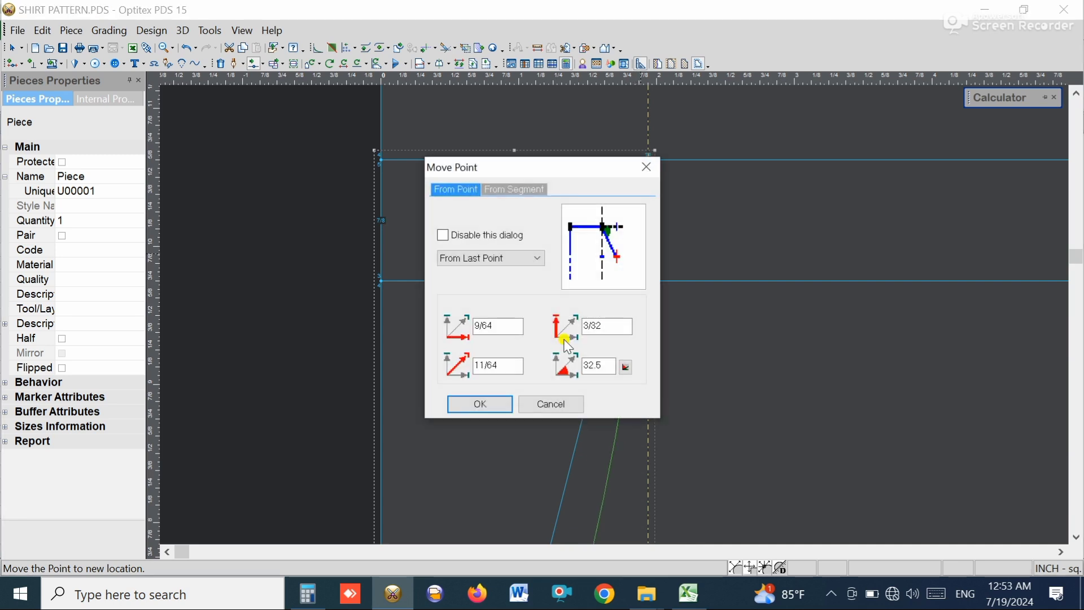
click(481, 404)
Add a curve point on the lower part of the hem curve and move it close to the hem edge, for a curve length of about 10 15/16 inches.
scroll(621, 327, down, 3)
scroll(614, 321, up, 3)
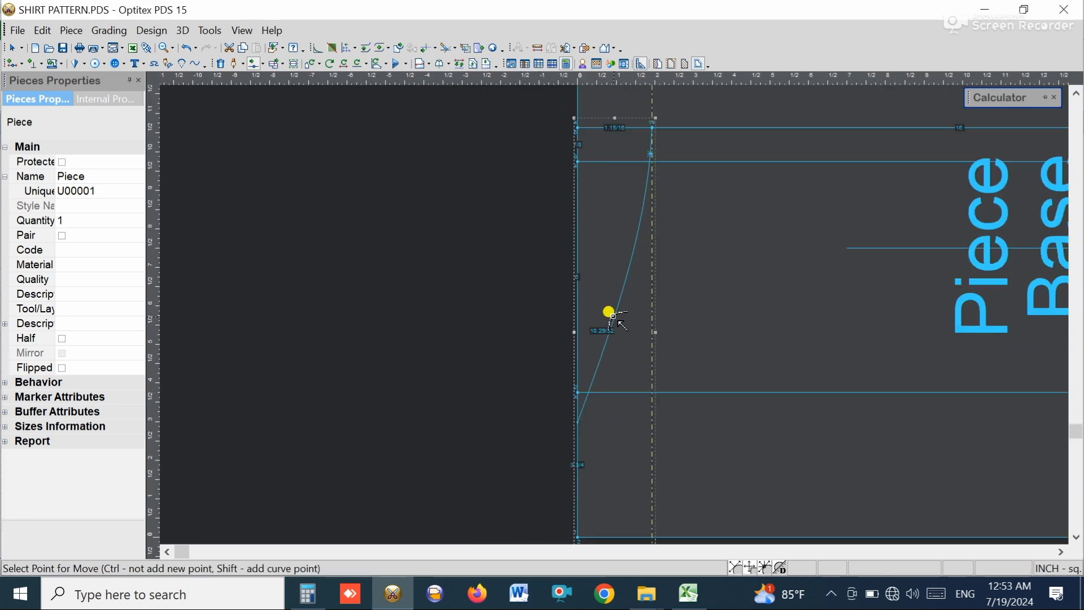
click(587, 337)
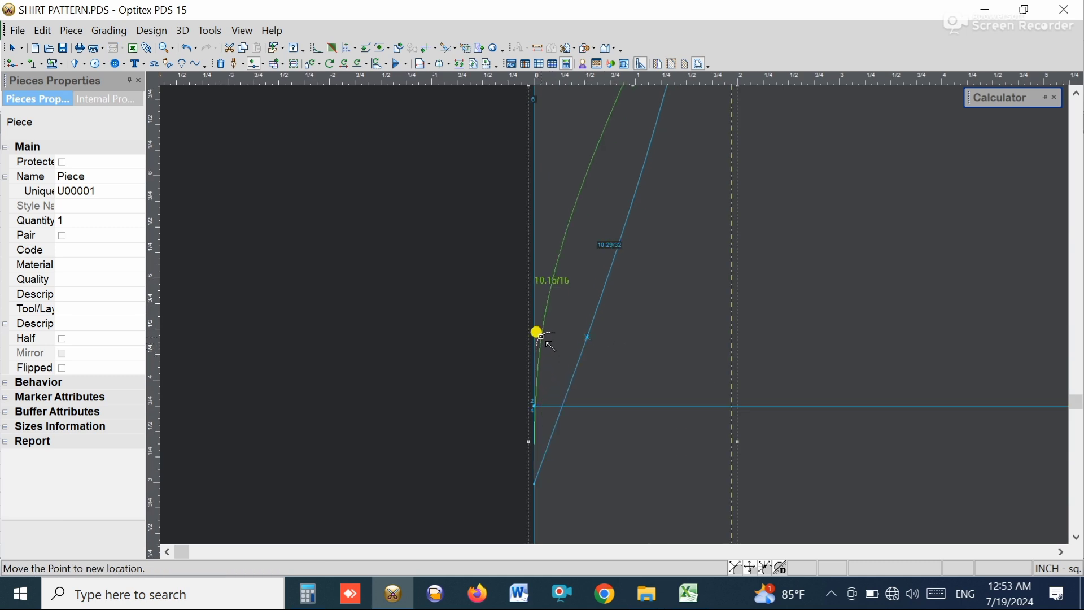
click(537, 340)
click(481, 405)
Move the hem curve's lower curve point 1/4 inch toward the shoulder and 1 7/8 inches toward the side.
scroll(612, 311, down, 5)
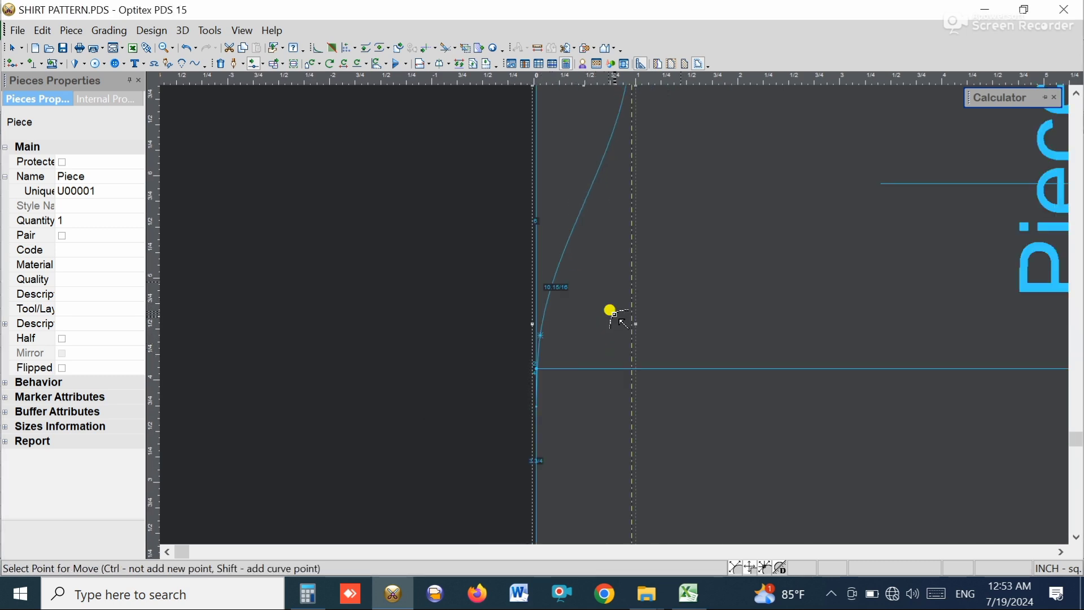
scroll(612, 313, up, 2)
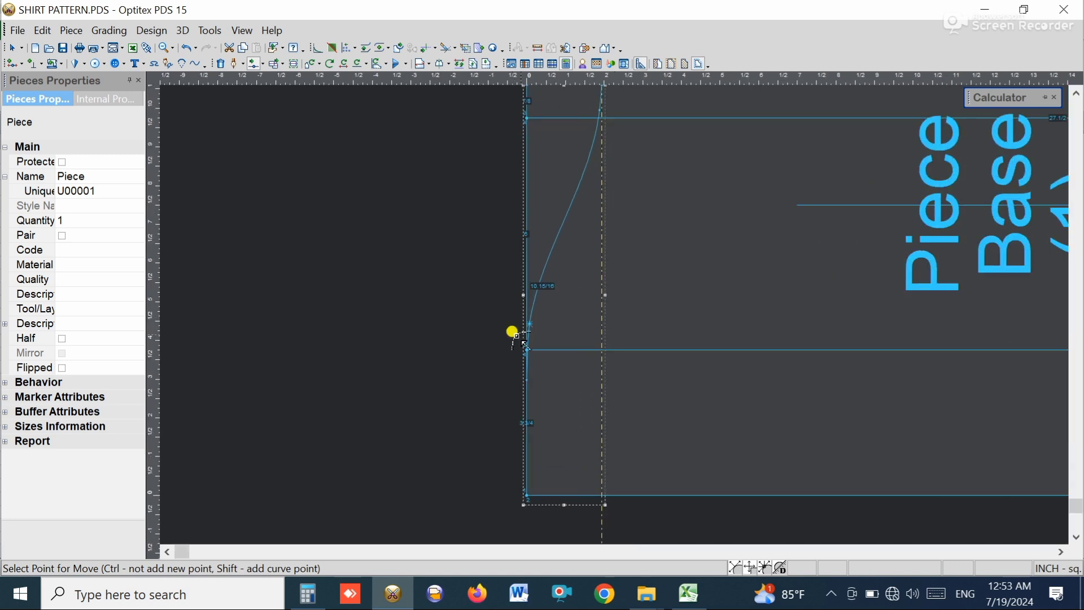
click(530, 324)
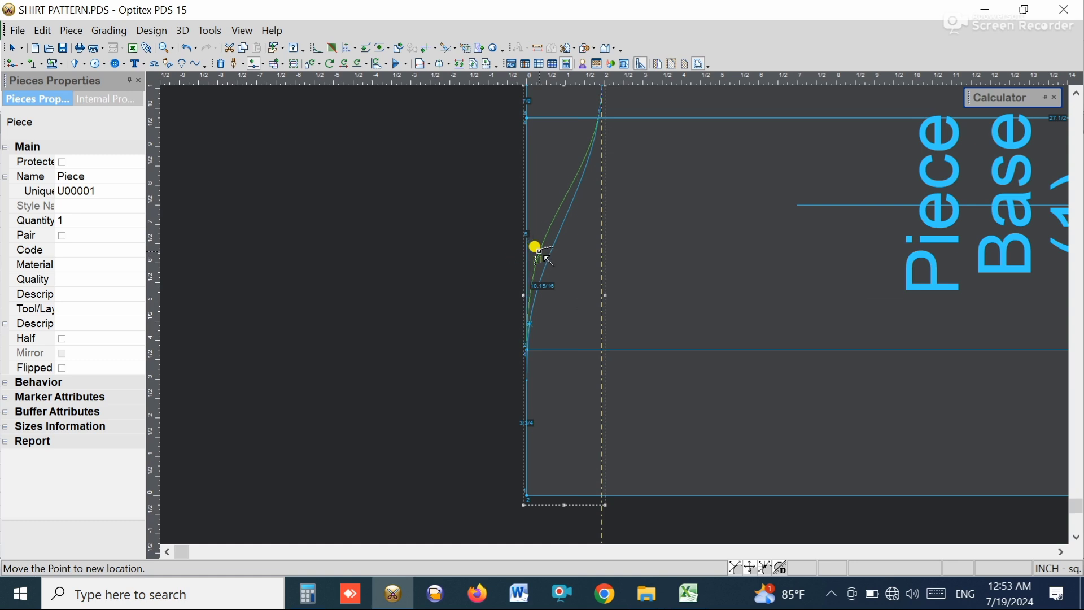
click(540, 251)
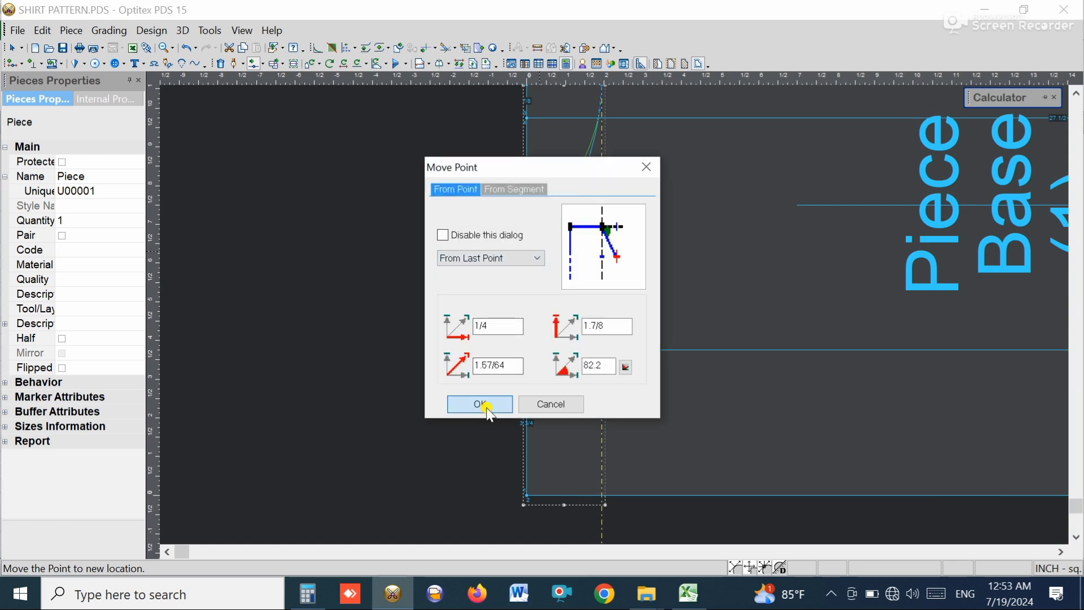
click(486, 404)
scroll(904, 343, down, 3)
scroll(706, 297, up, 2)
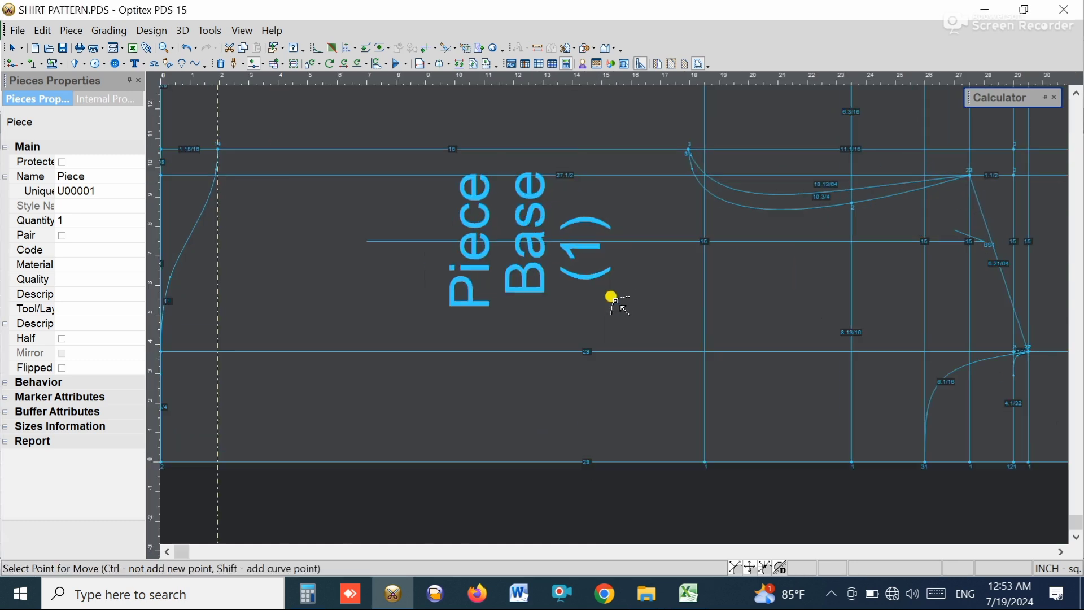